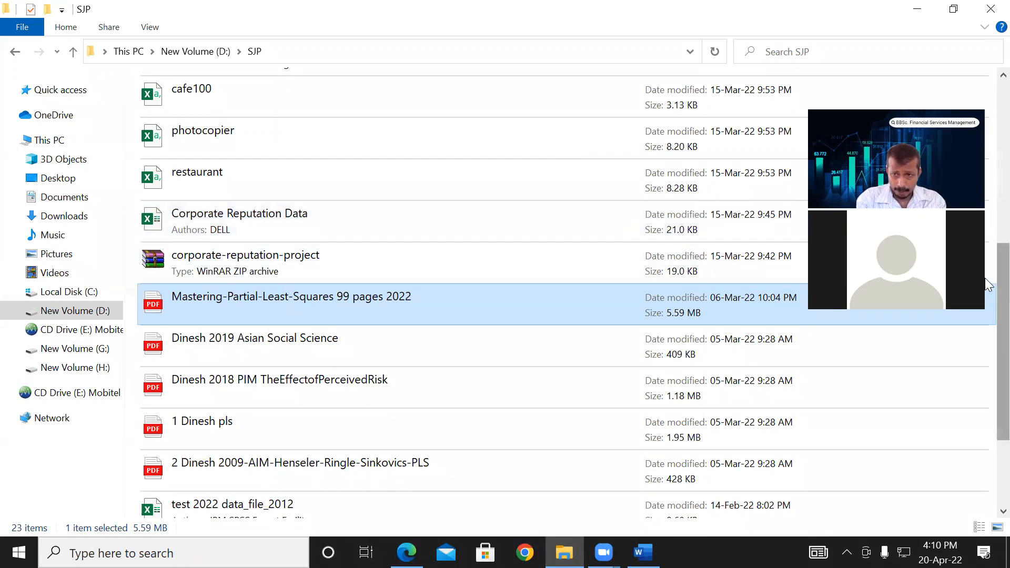
- Locate and select the data file DineshPhoC - Reduced 95 Cases in the SJP folder
scroll(987, 168, "up", 3)
scroll(988, 168, "up", 5)
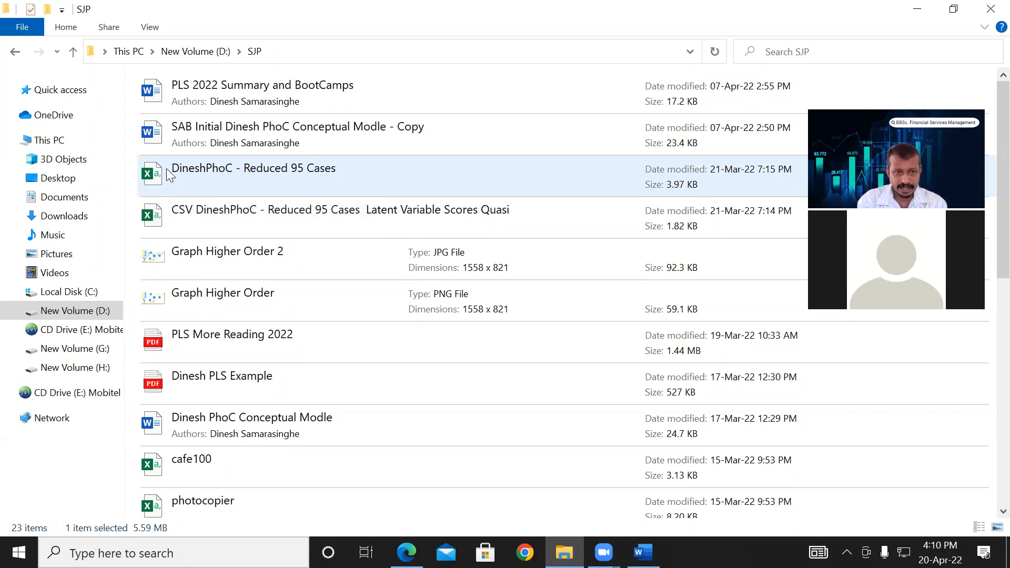
left_click(194, 168)
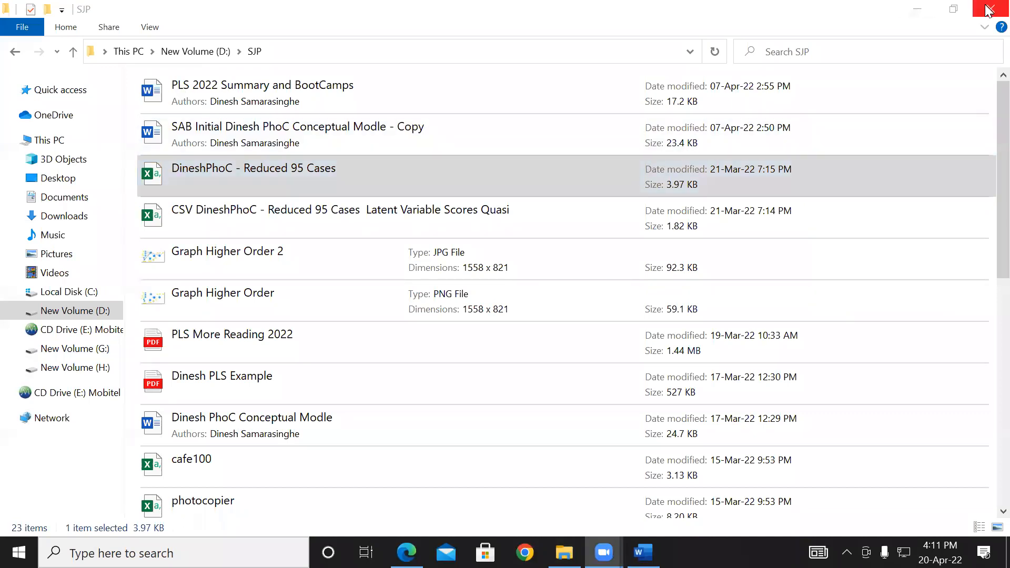
- Minimize the open folder and PDF windows, then launch SmartPLS 3 and maximize its window
left_click(920, 5)
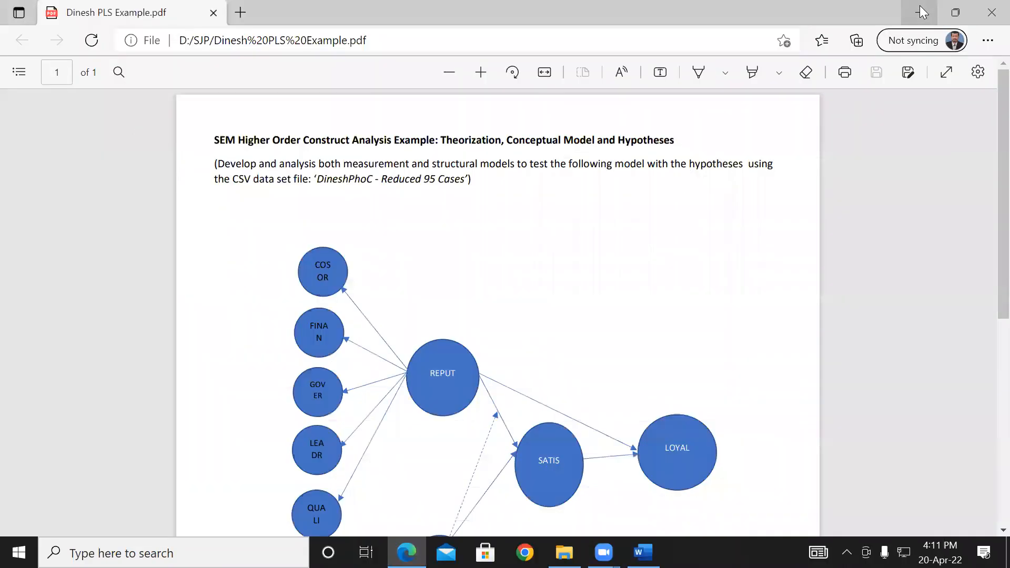
left_click(920, 5)
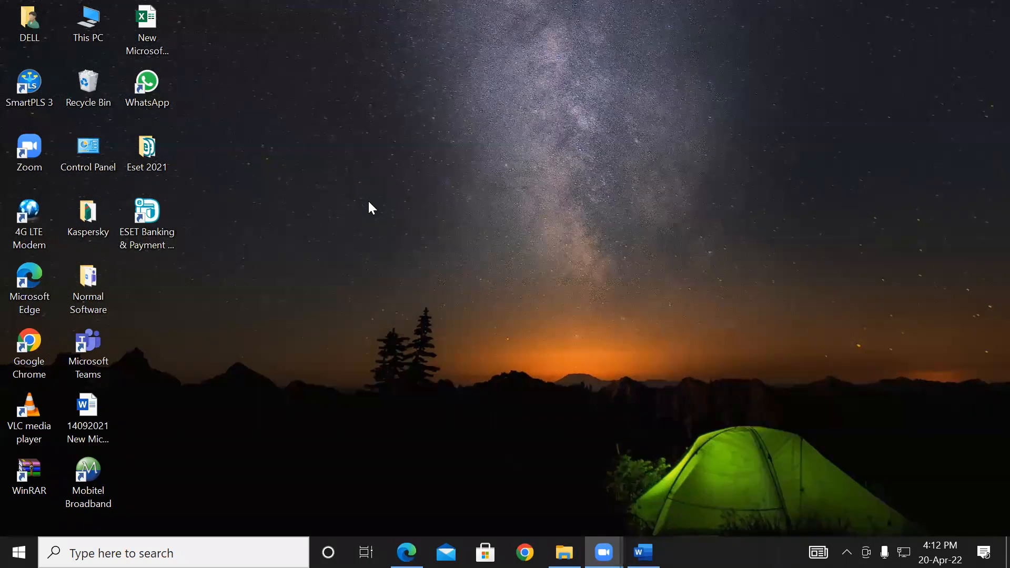
double_click(33, 87)
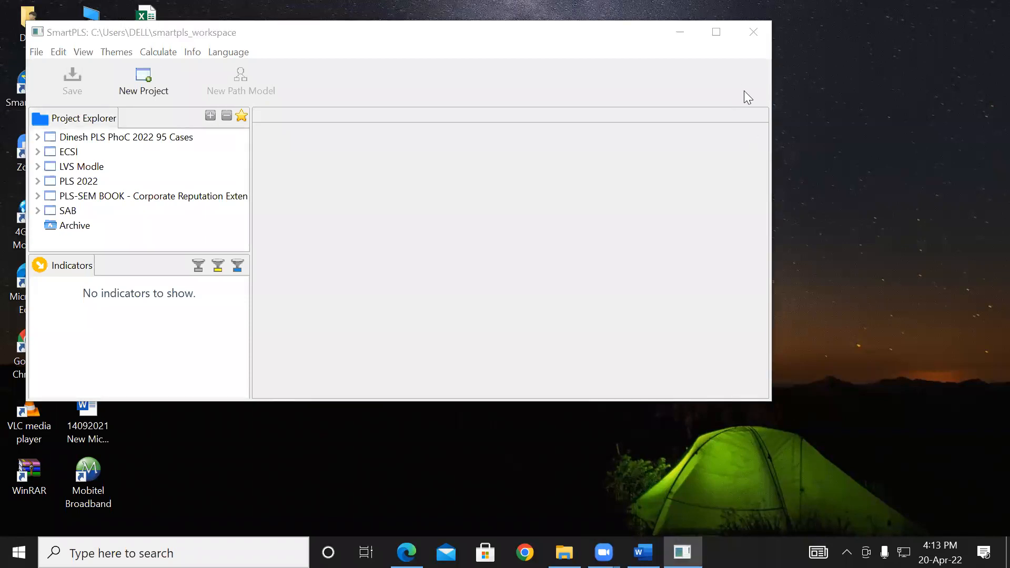
left_click(718, 32)
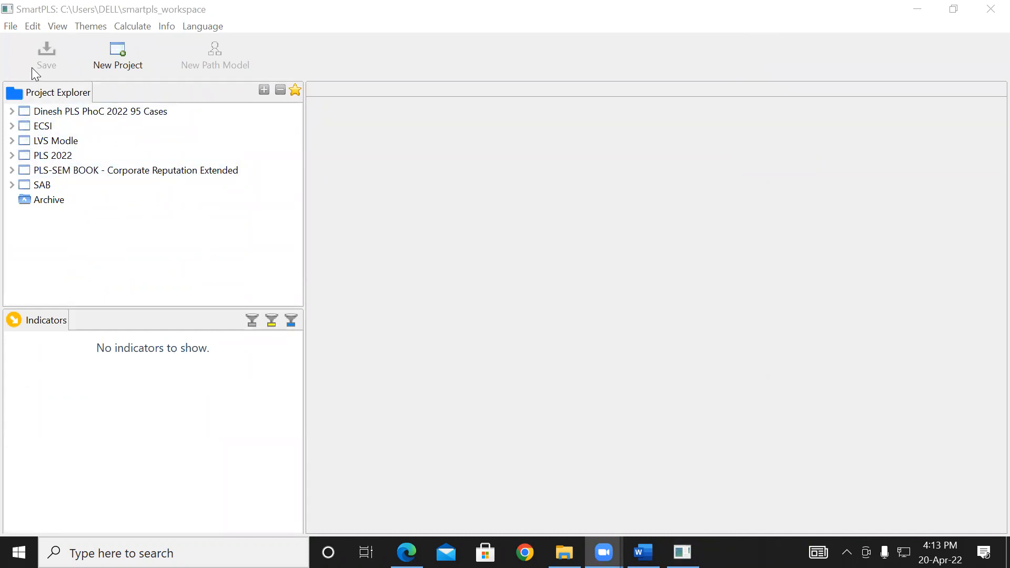
left_click(12, 28)
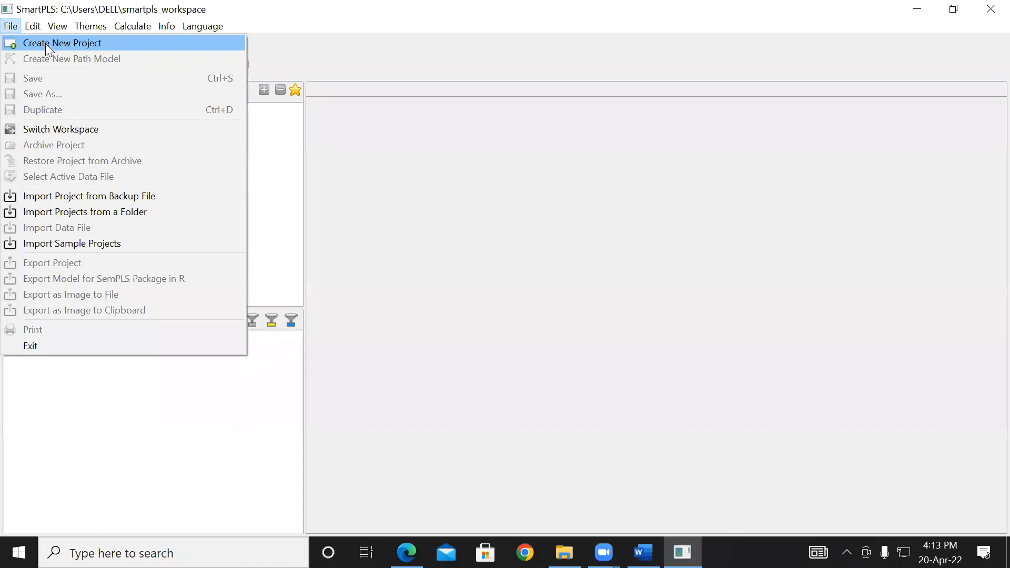
left_click(392, 148)
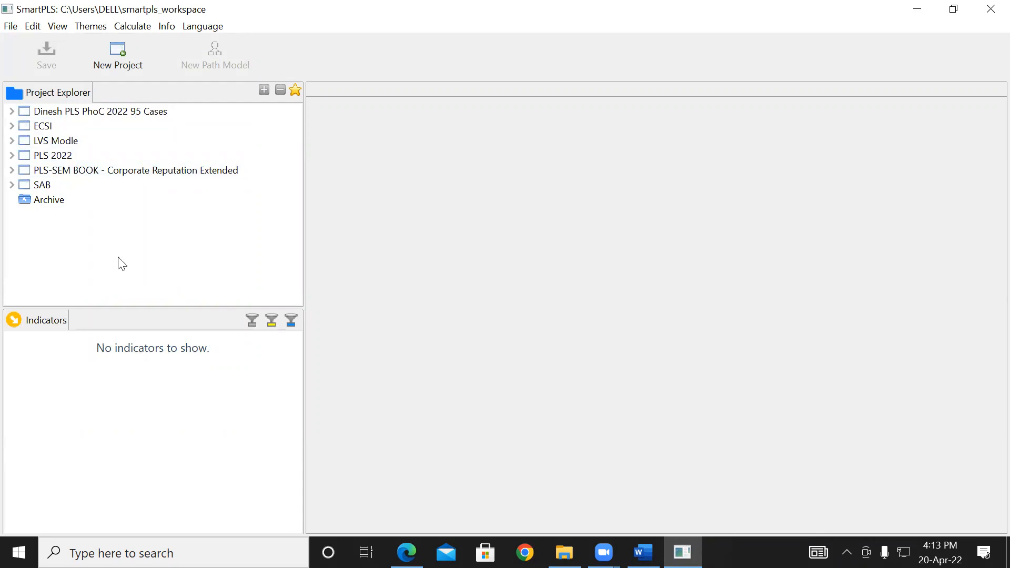
- Expand the SAB project and open its DineshPhoC - Reduced 95 Cases data file
double_click(41, 185)
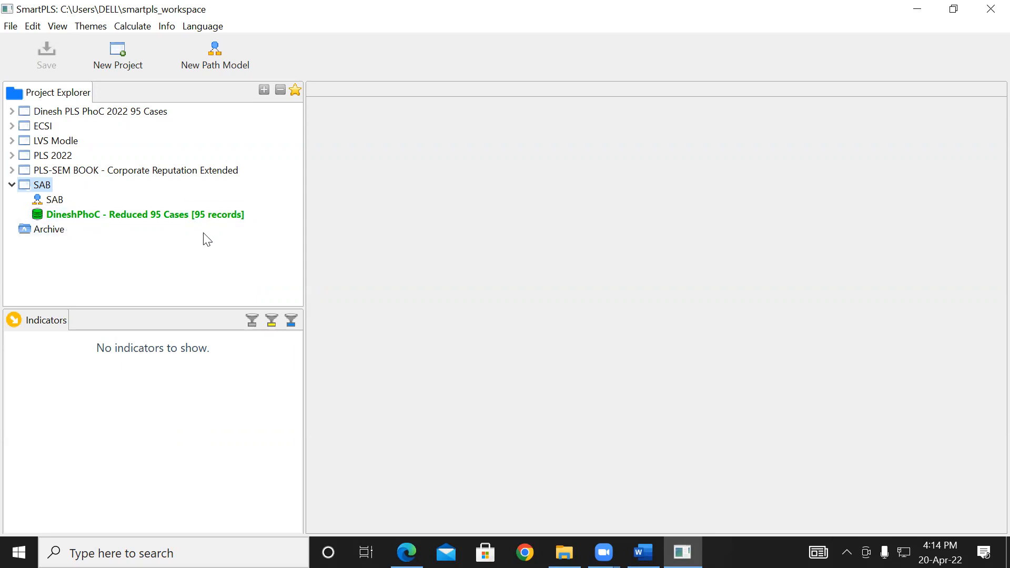
left_click(151, 217)
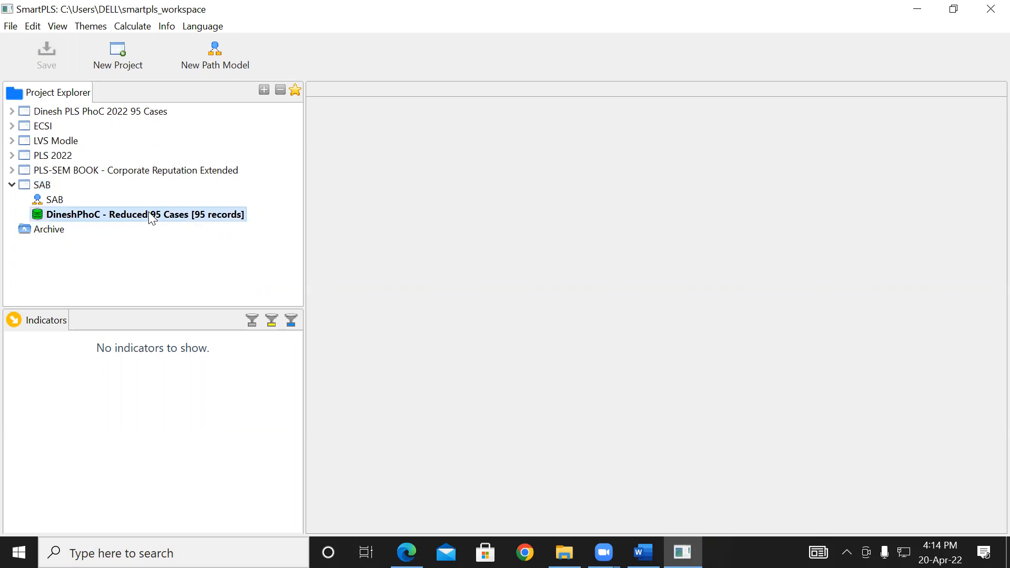
double_click(152, 217)
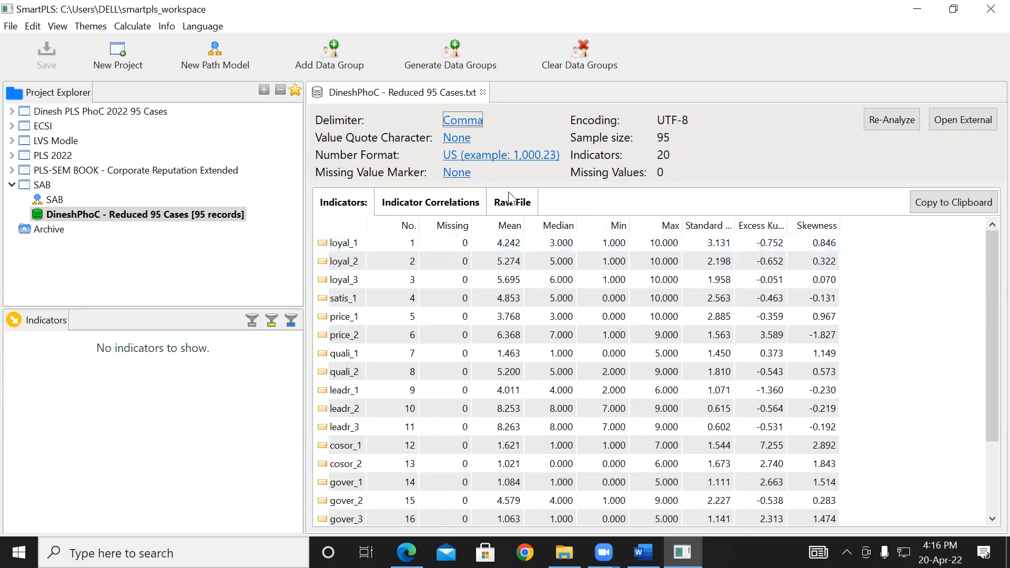
- Review the data file's indicator correlations and raw file contents, widening the Line Number column
left_click(422, 205)
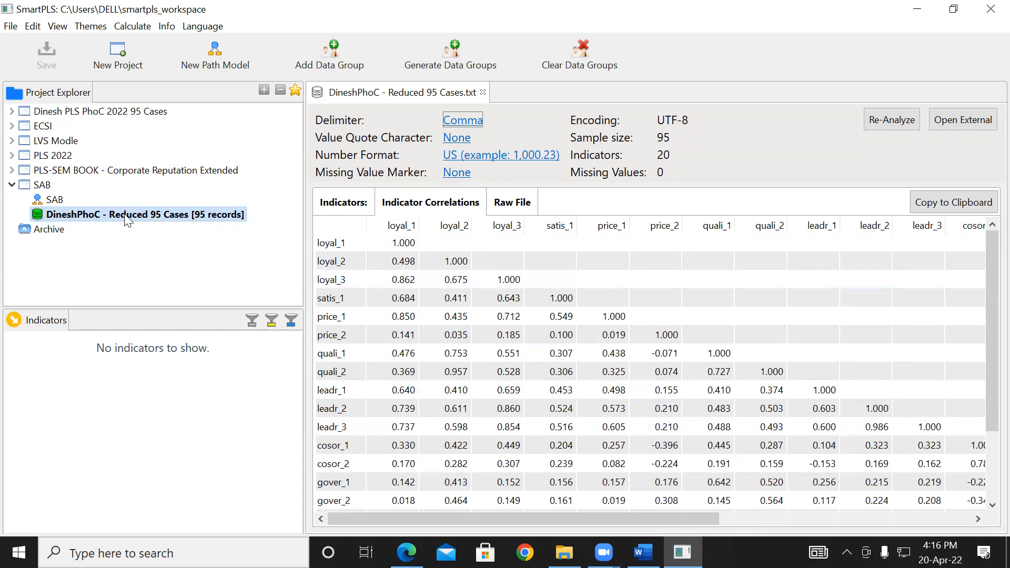
left_click(517, 210)
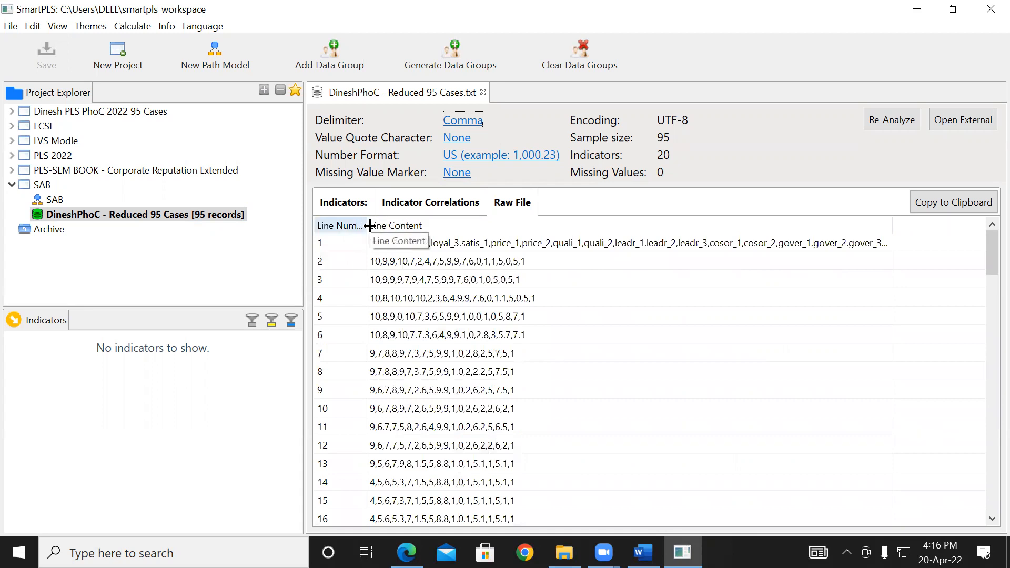
left_click_drag(369, 226, 448, 227)
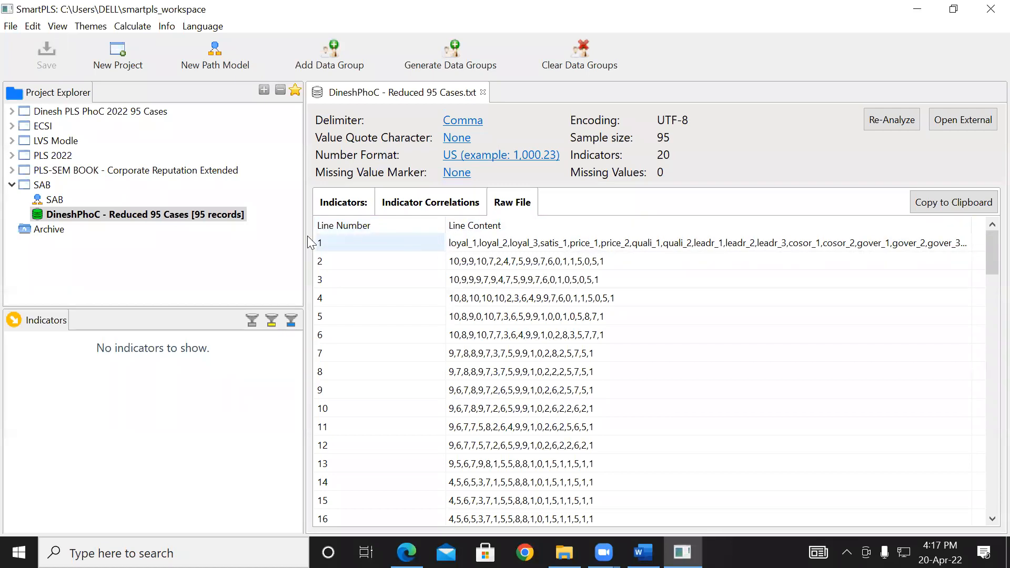
left_click(333, 244)
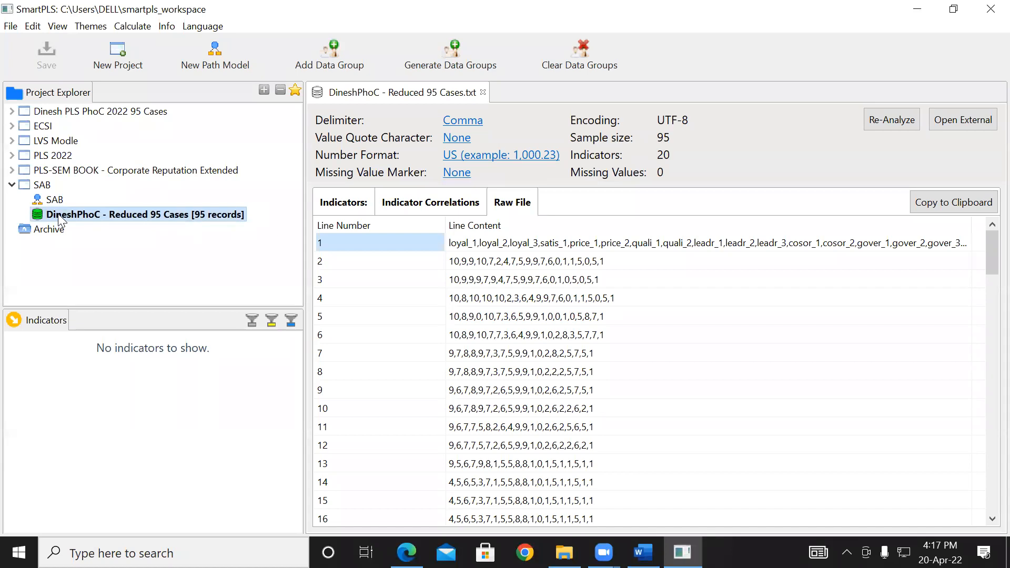
left_click(41, 186)
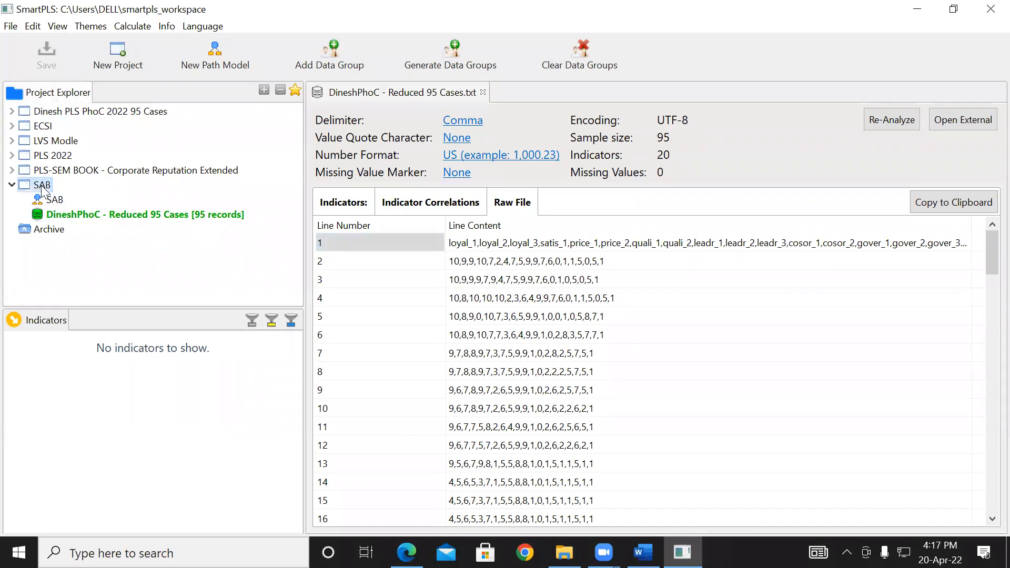
right_click(42, 189)
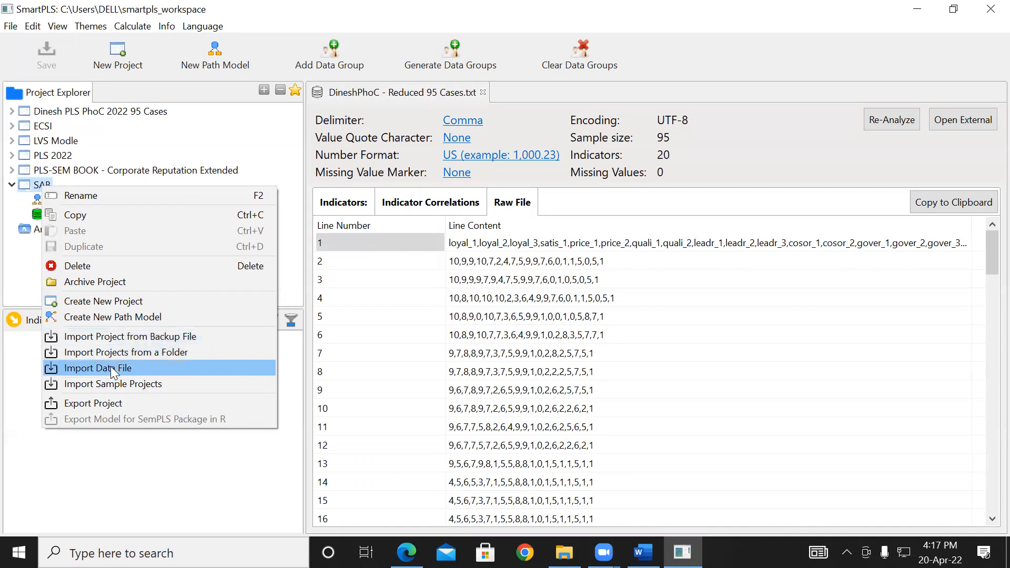
left_click(37, 284)
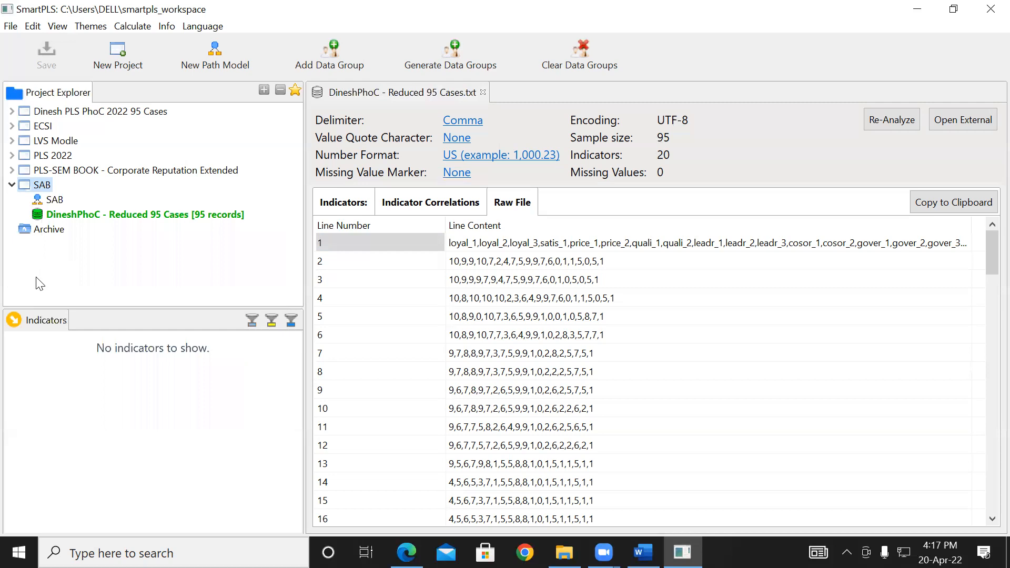
left_click(59, 205)
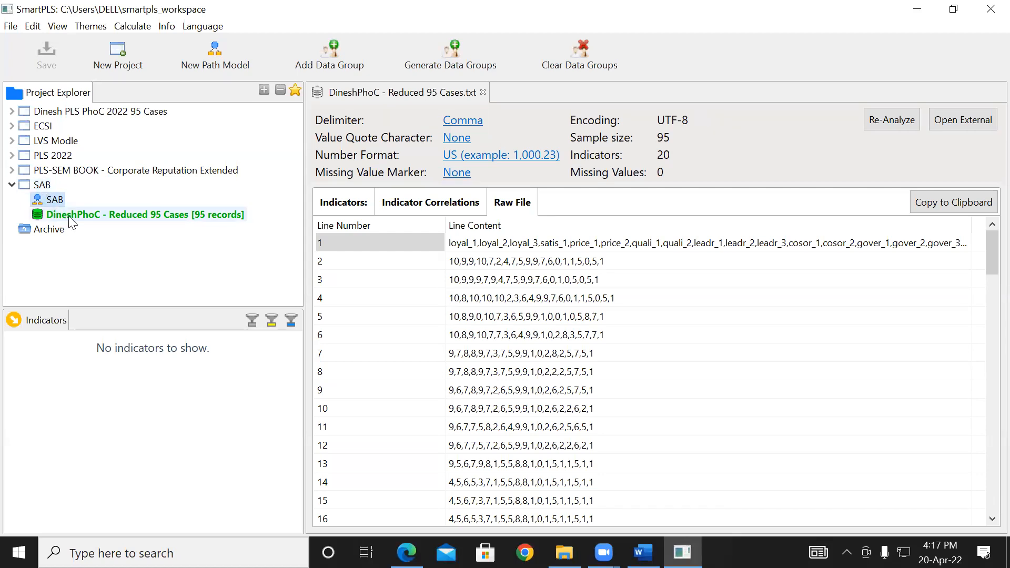
left_click(35, 185)
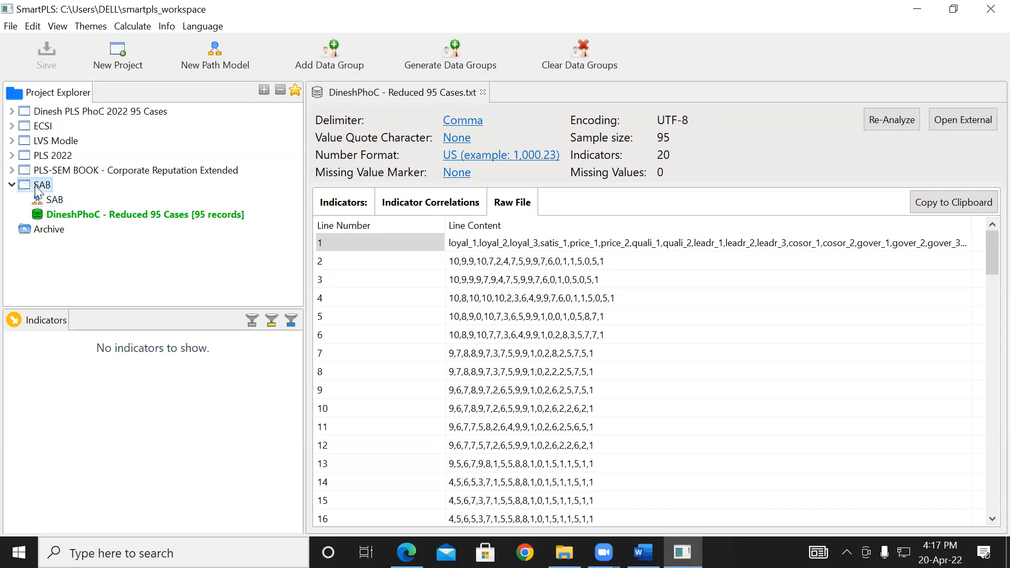
right_click(36, 187)
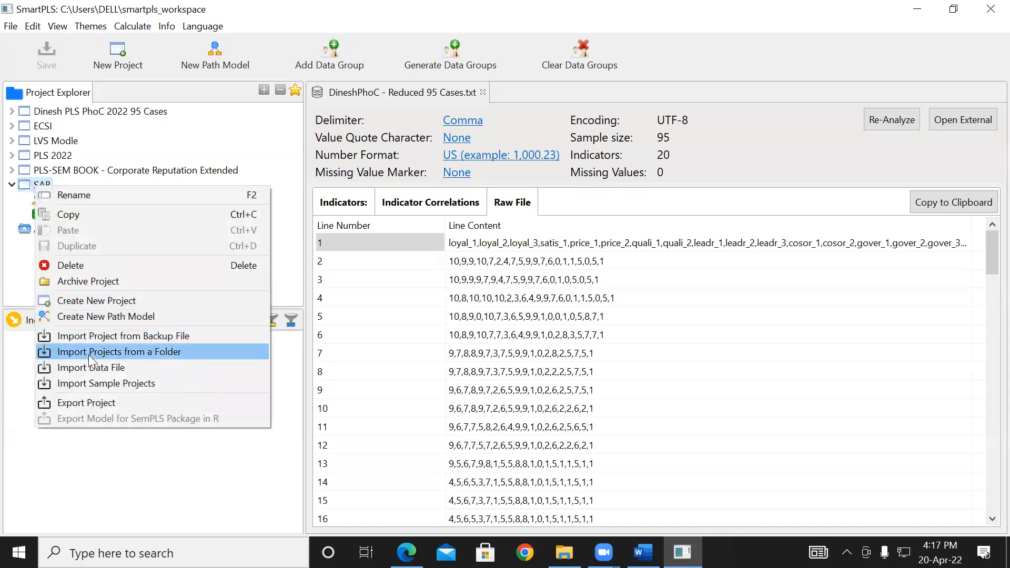
left_click(26, 257)
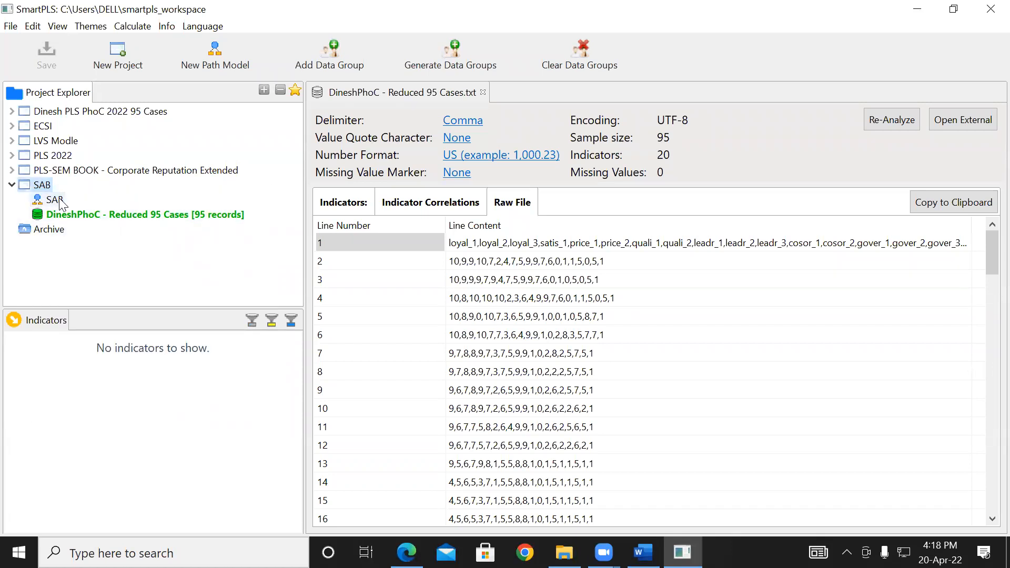
- Create a new path model named sab2 in the SAB project
right_click(40, 185)
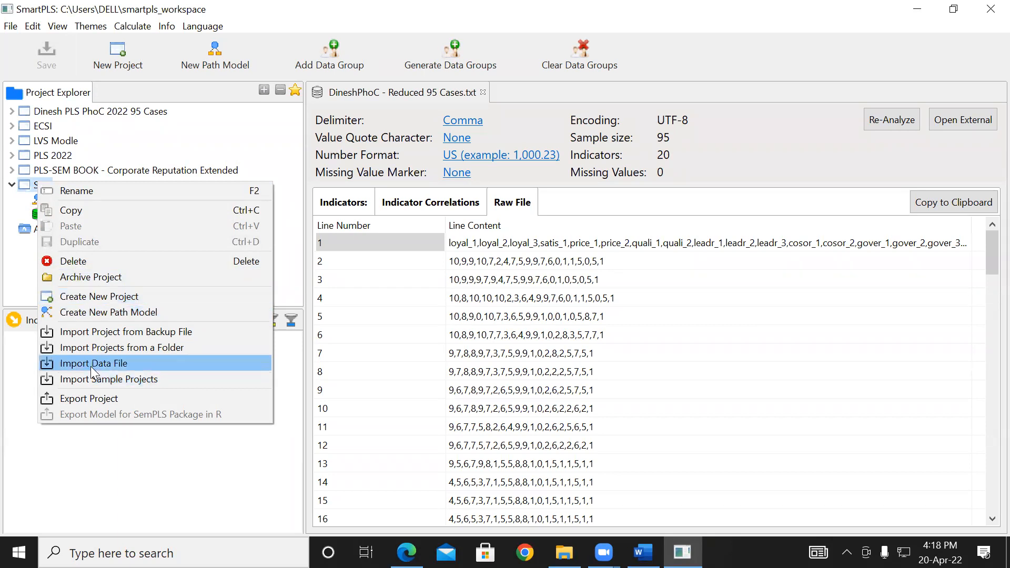
left_click(65, 316)
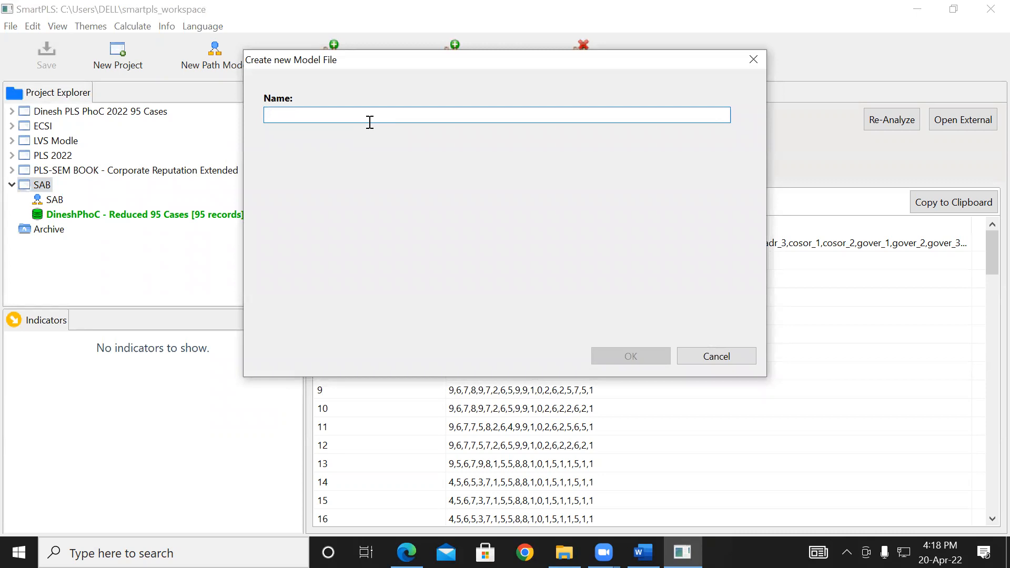
type("sab")
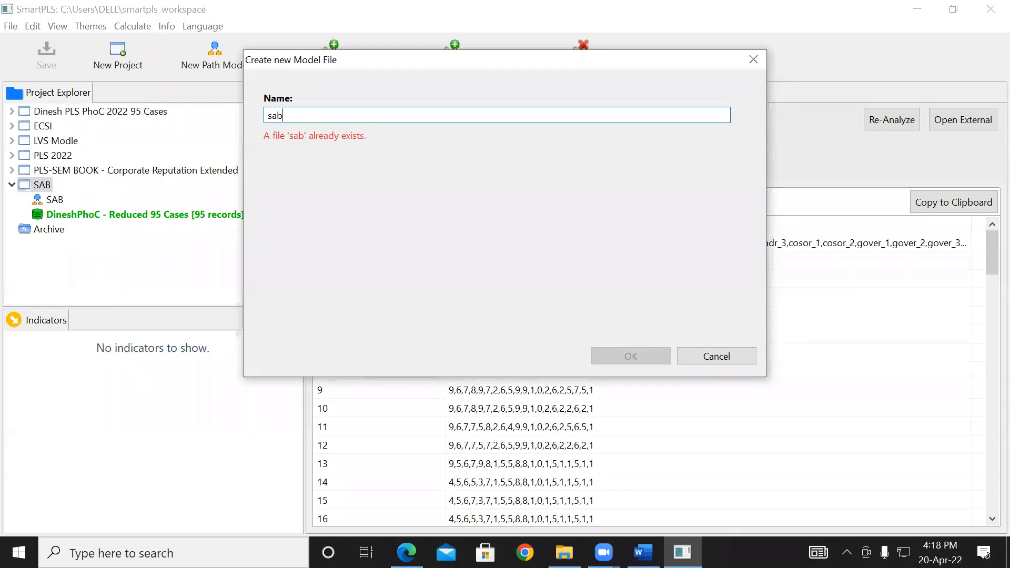
type("2")
left_click(632, 356)
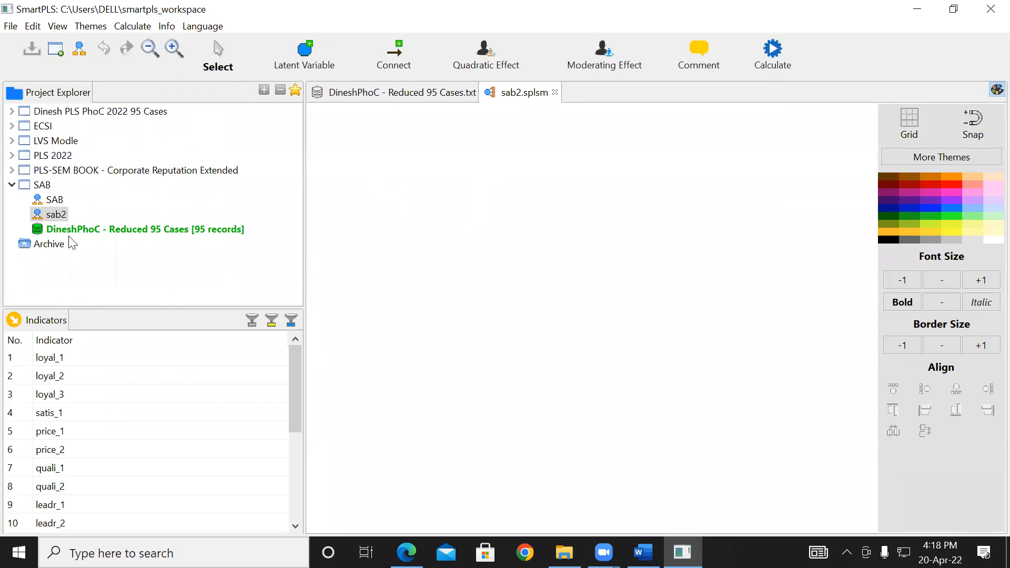
- Delete the sab2 path model from the SAB project
right_click(39, 215)
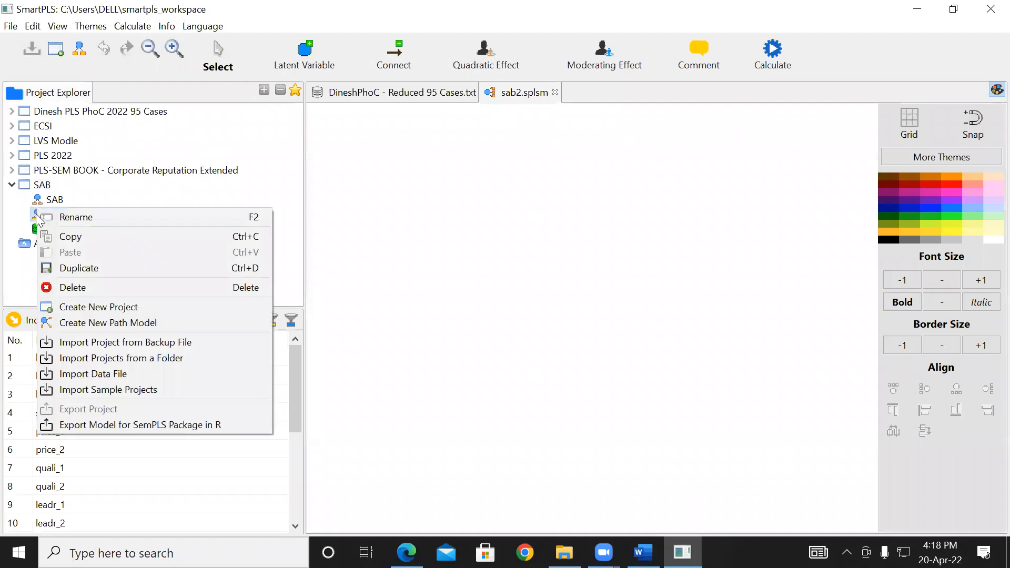
left_click(34, 212)
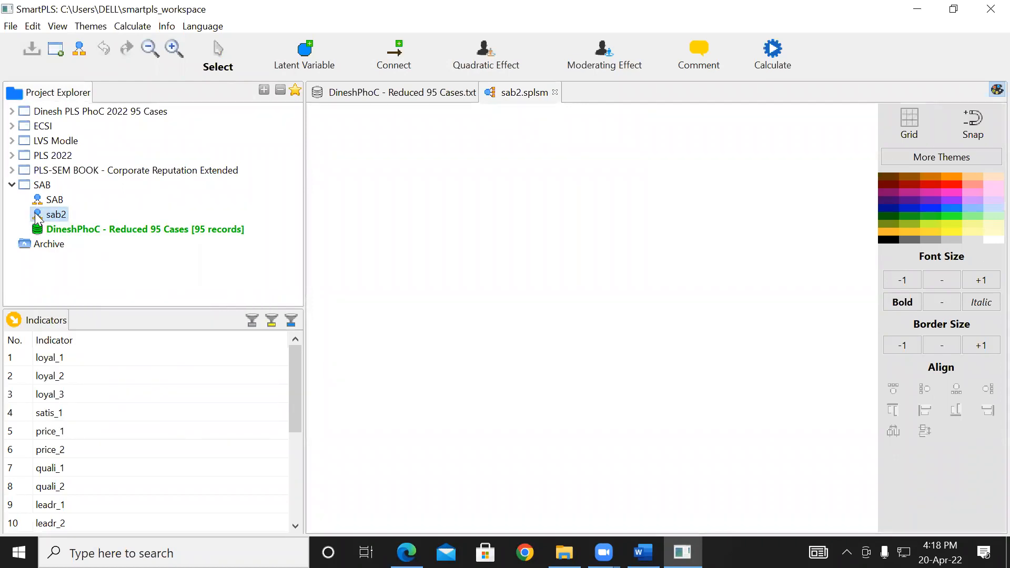
key("Delete")
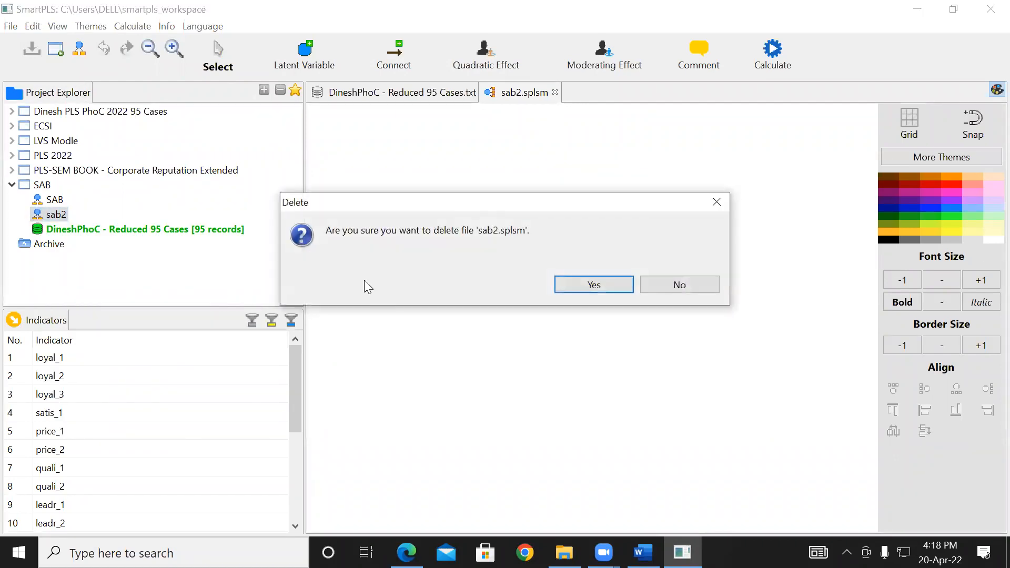
left_click(562, 284)
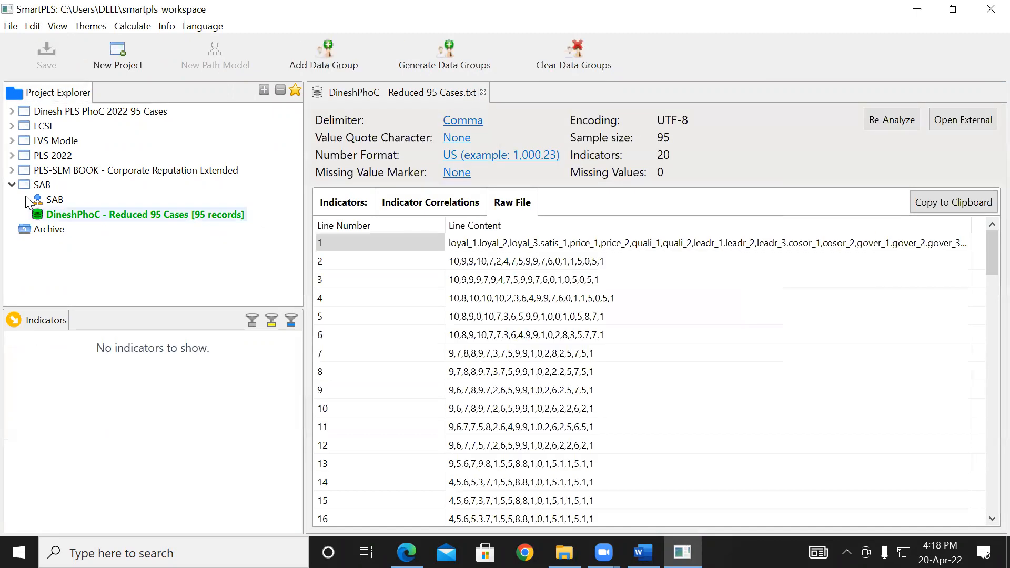
- Open the SAB path model and switch to Edge to examine the conceptual model diagram in the example PDF
double_click(53, 202)
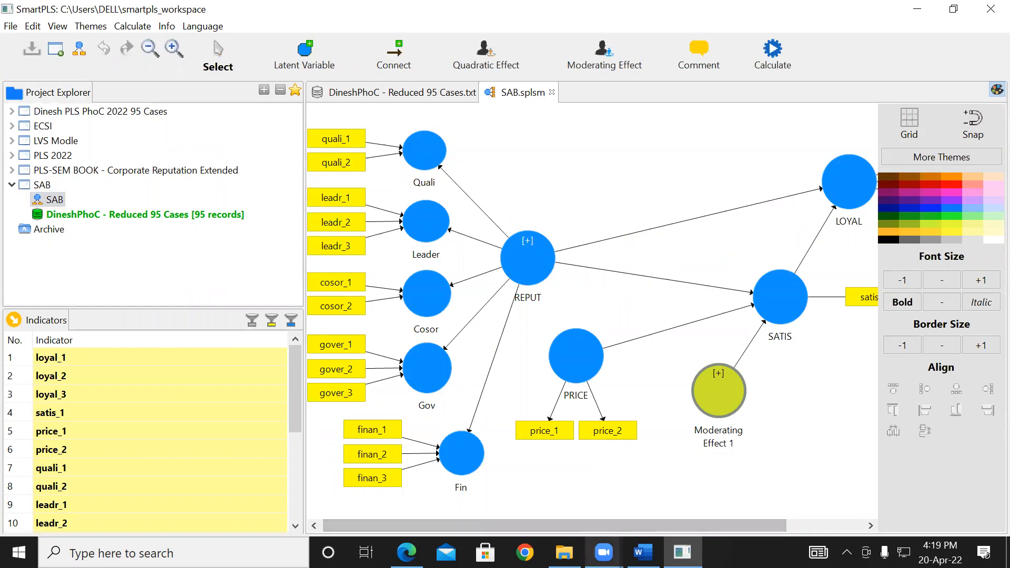
mouse_move(604, 552)
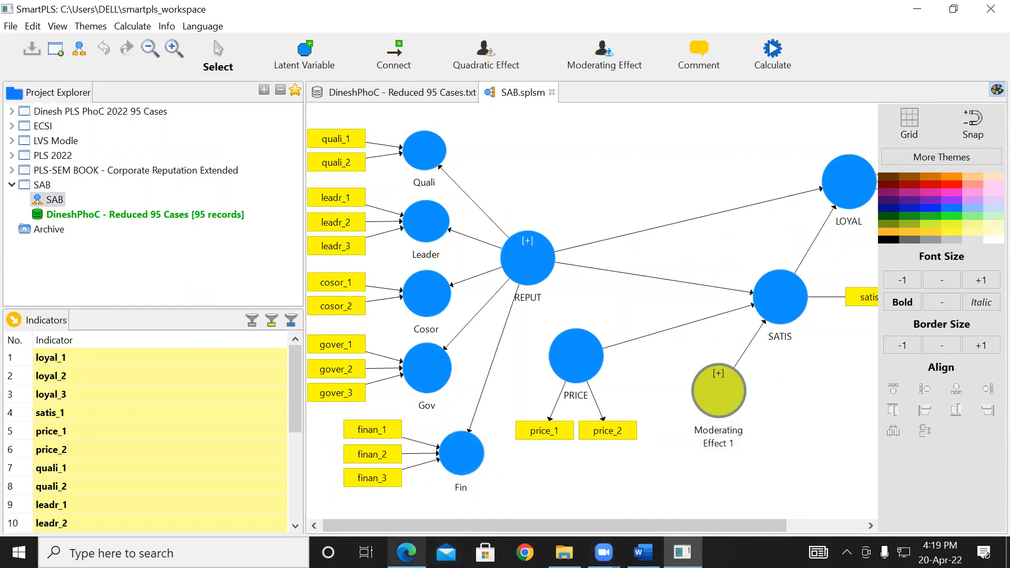
left_click(407, 553)
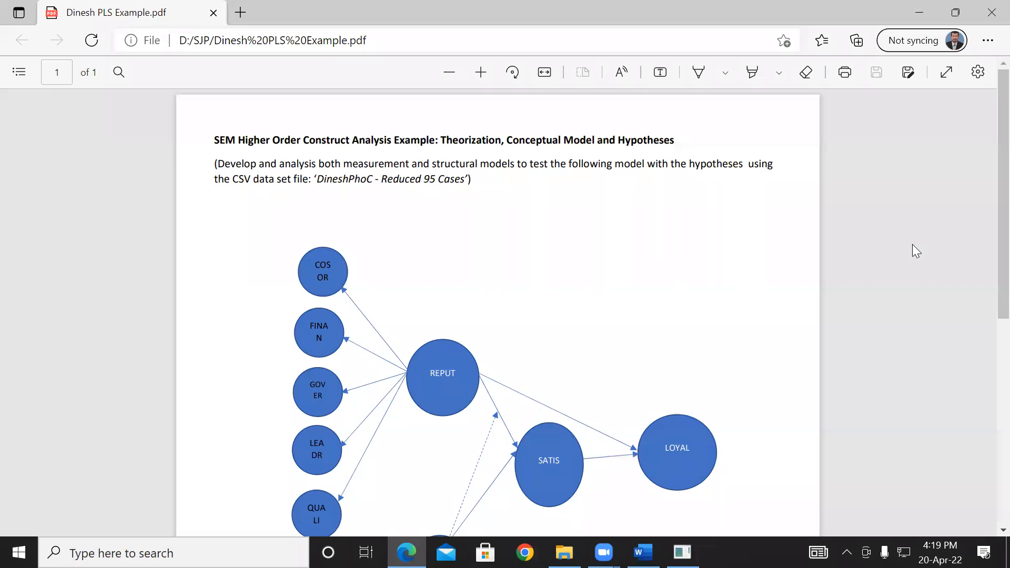
scroll(987, 279, "down", 2)
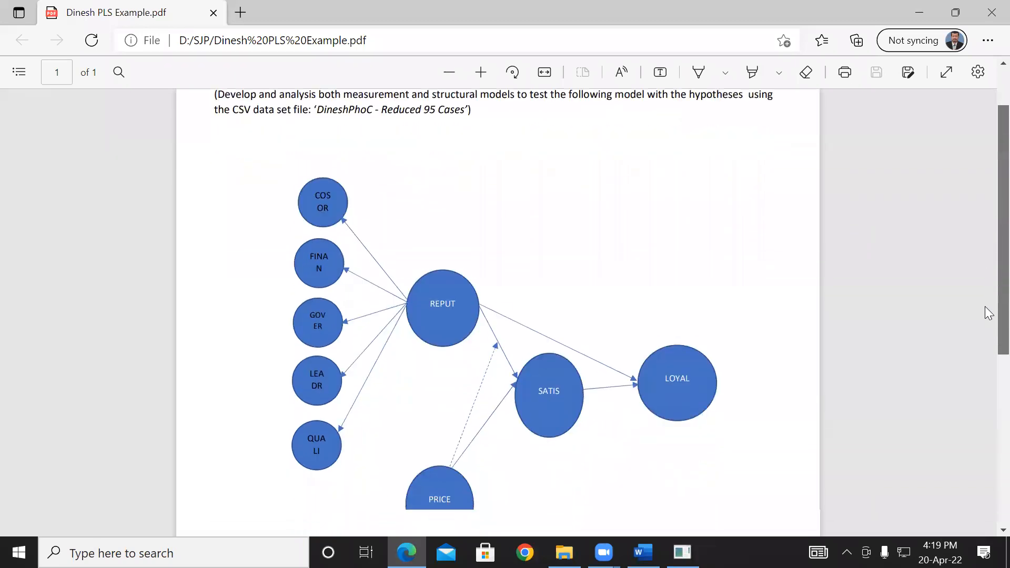
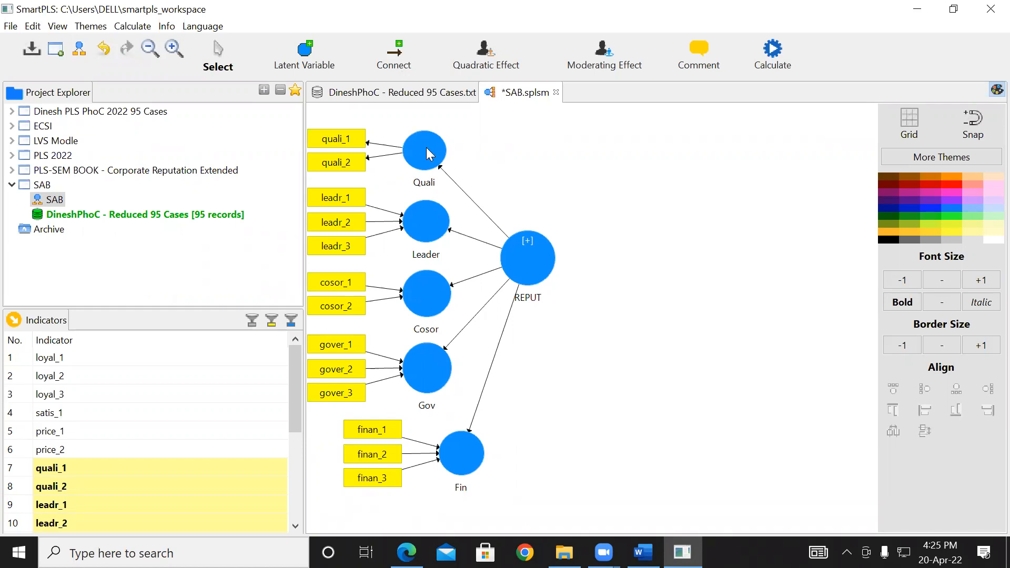
- Switch the Quali construct's measurement model from reflective to formative
right_click(426, 132)
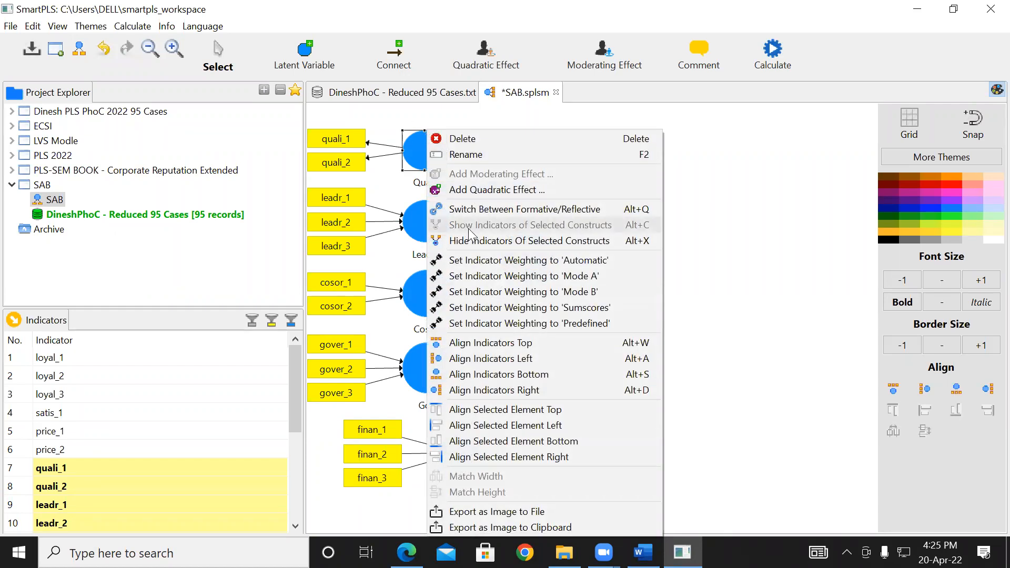
left_click(504, 210)
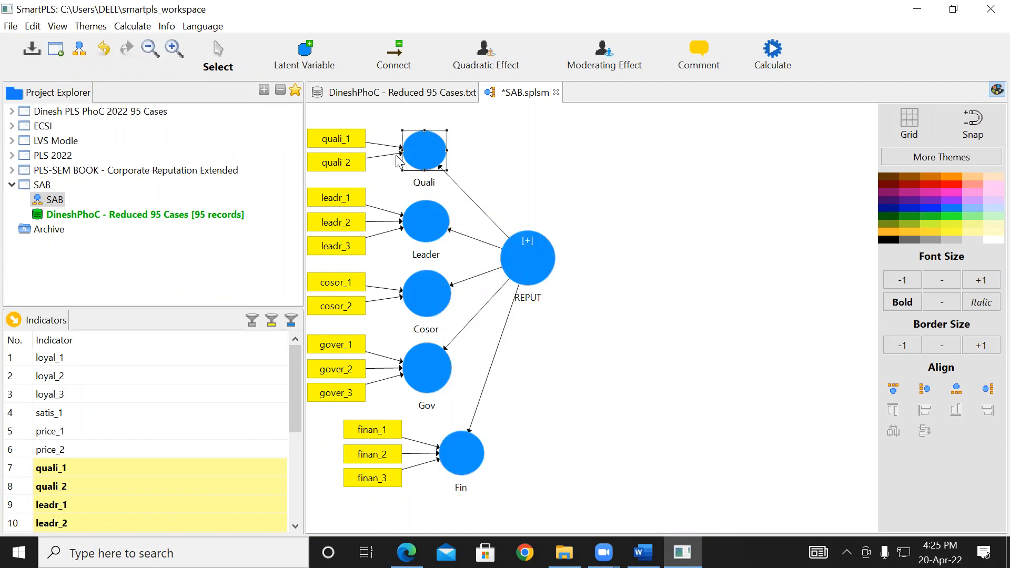
left_click(510, 178)
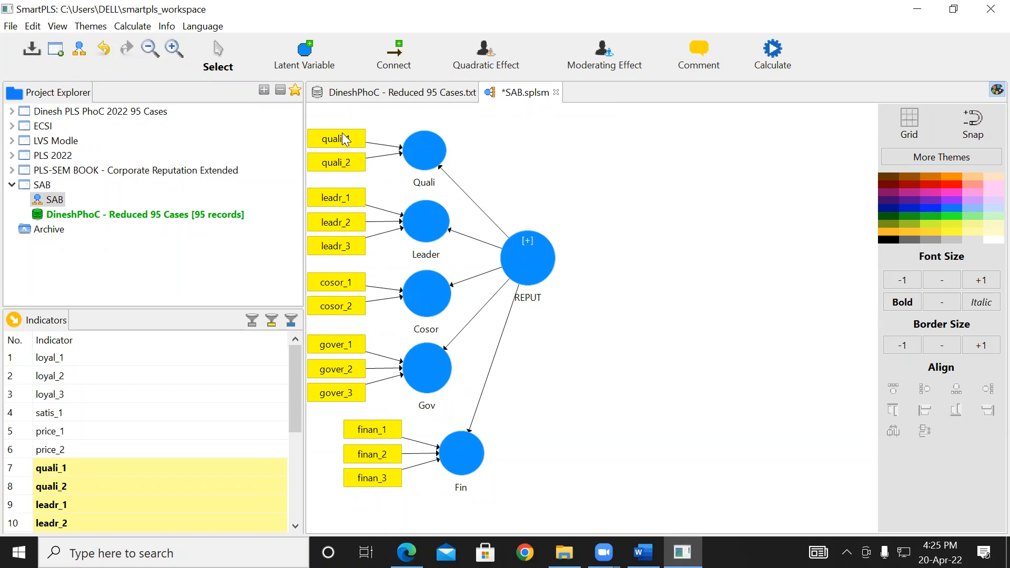
- Show the hidden indicators of the REPUT construct in the path model
right_click(527, 262)
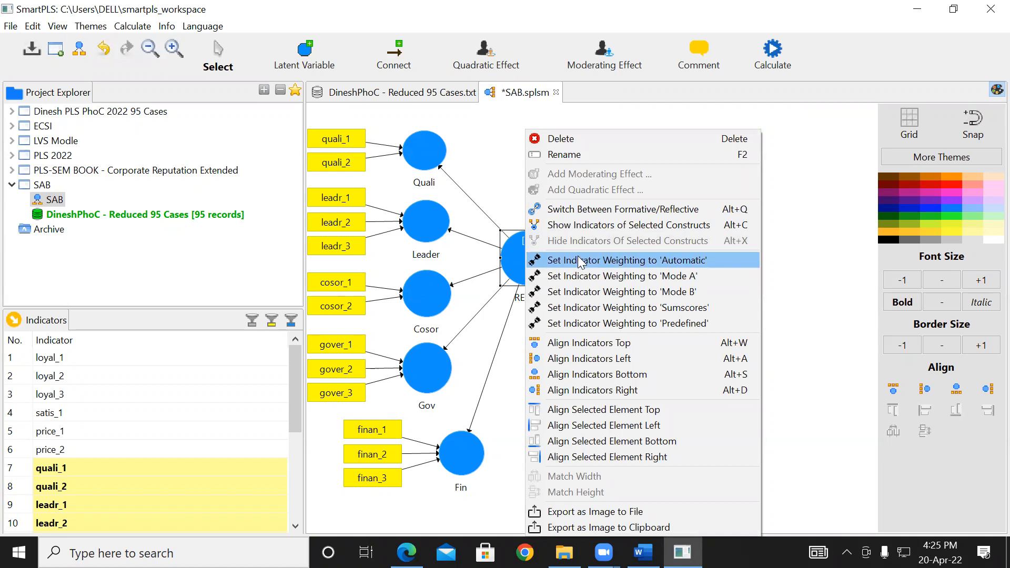
left_click(575, 224)
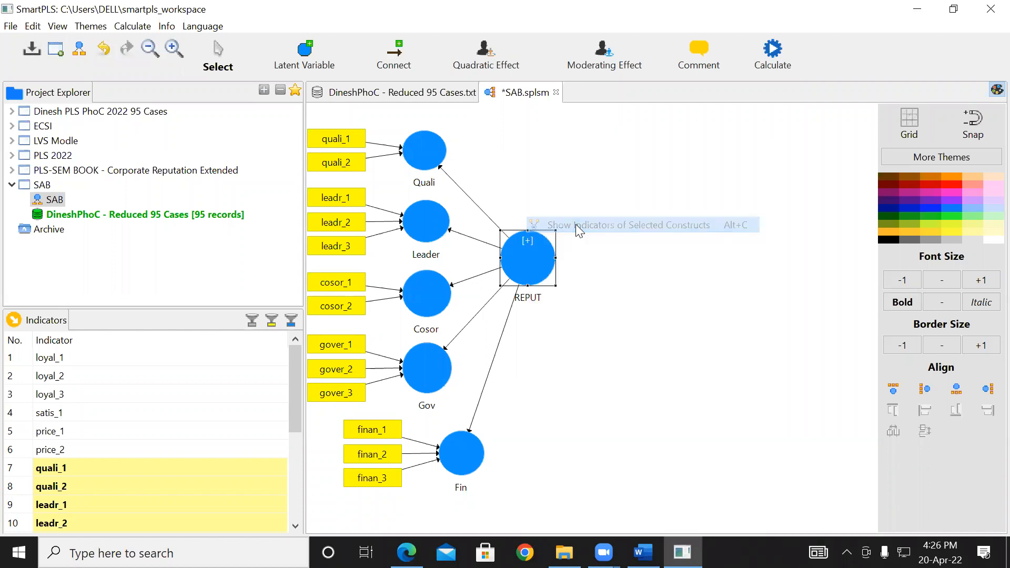
left_click(819, 299)
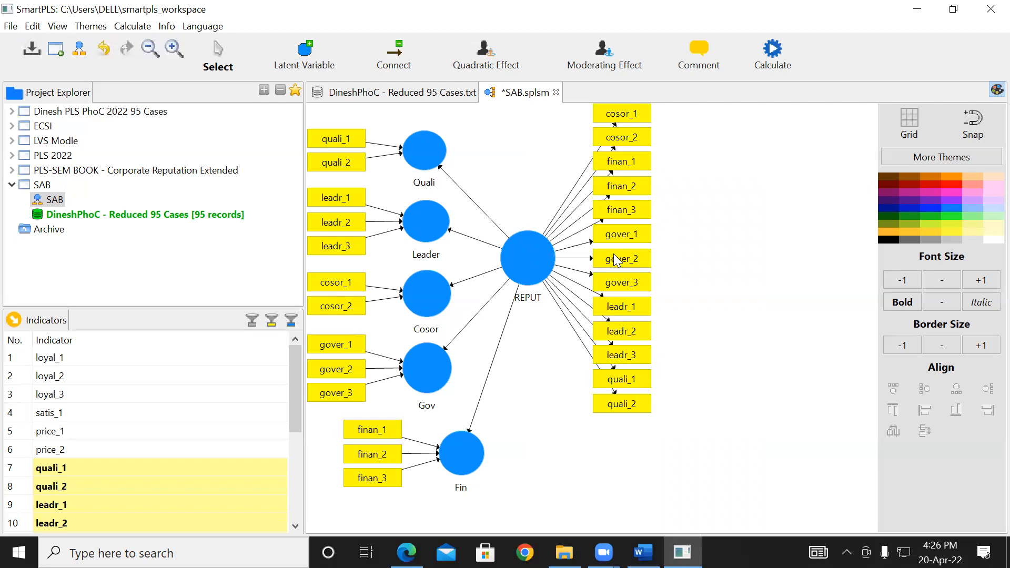
- Delete every indicator attached to the REPUT construct, from cosor_1 down through quali_2
left_click(621, 115)
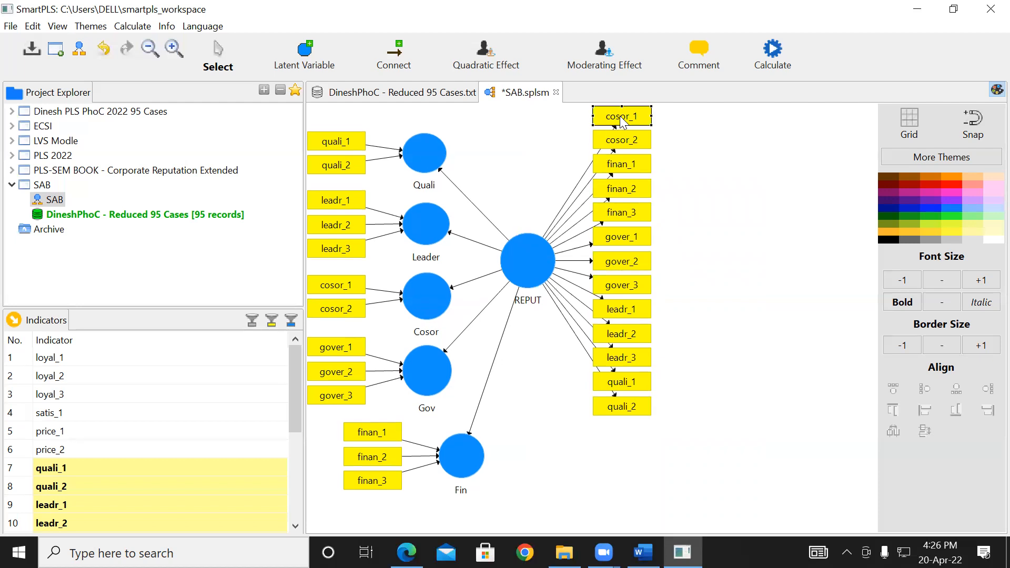
key("Delete")
left_click(636, 143)
key("Delete")
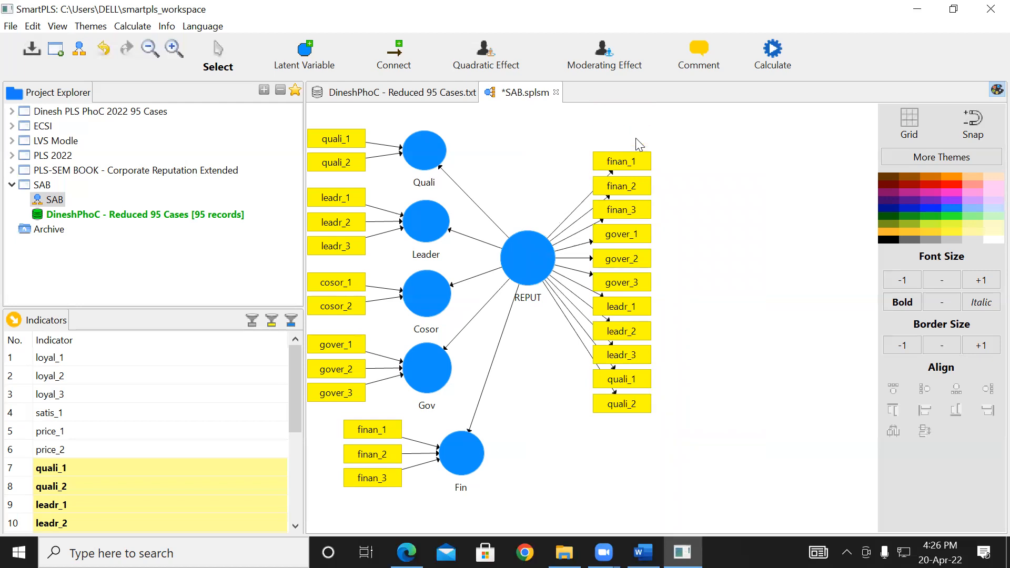
left_click(638, 166)
key("Delete")
left_click(638, 187)
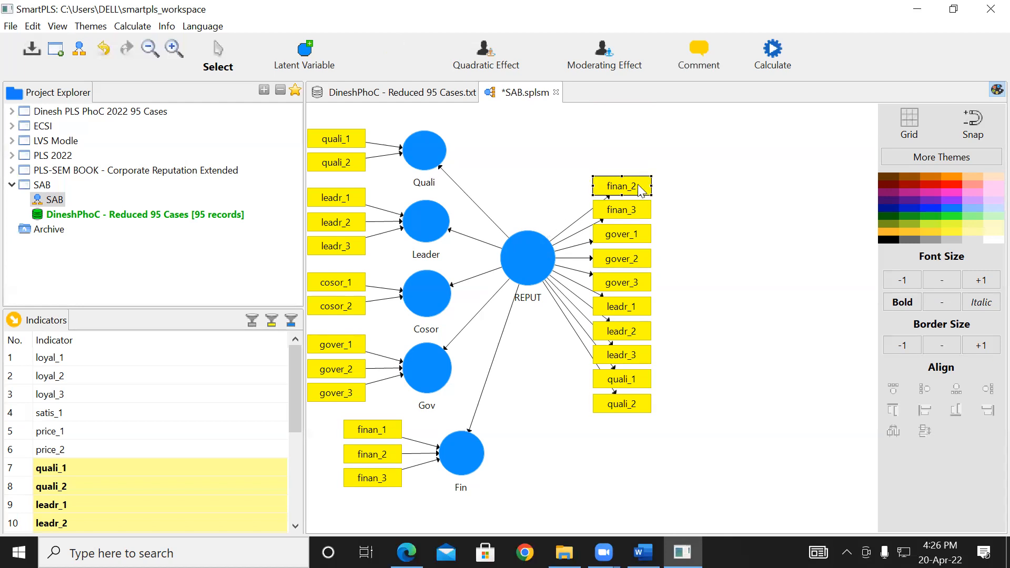
key("Delete")
left_click(638, 213)
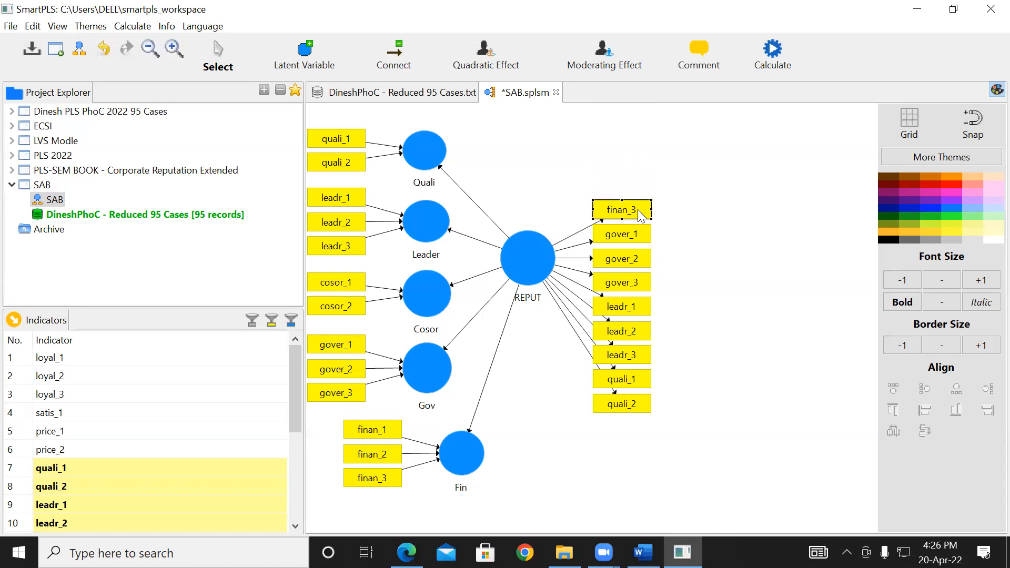
key("Delete")
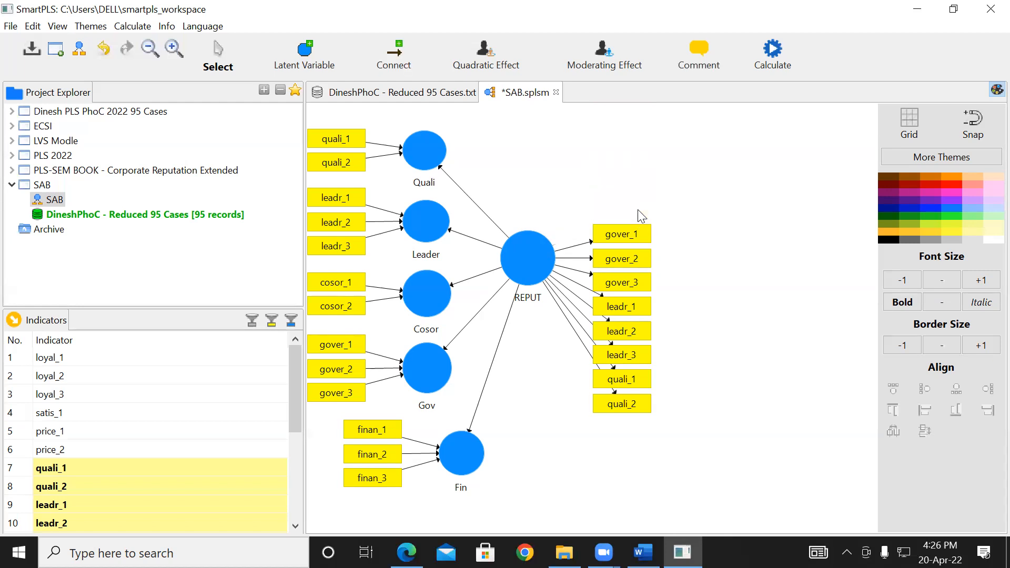
left_click(617, 235)
key("Delete")
left_click(621, 266)
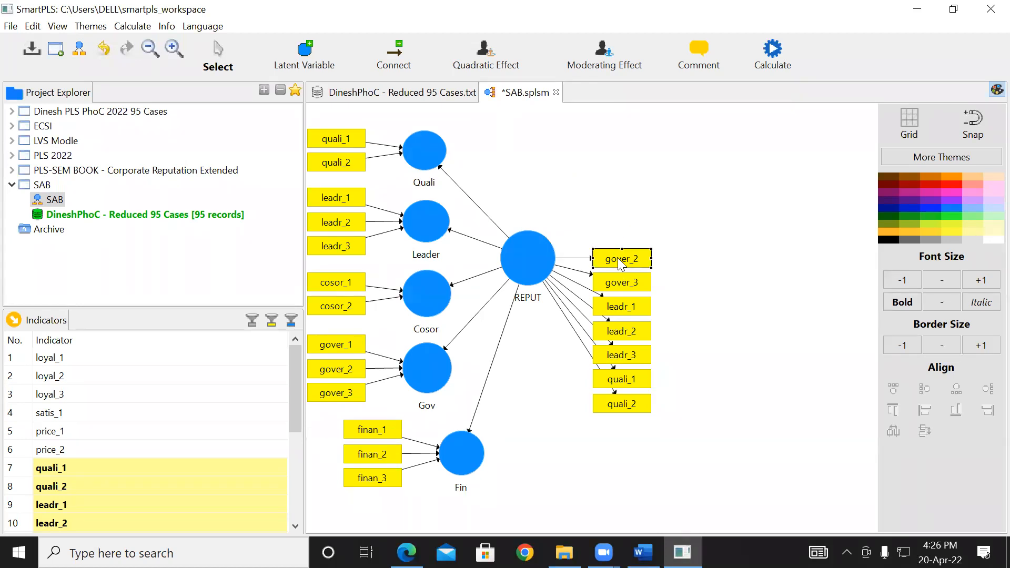
key("Delete")
left_click(627, 286)
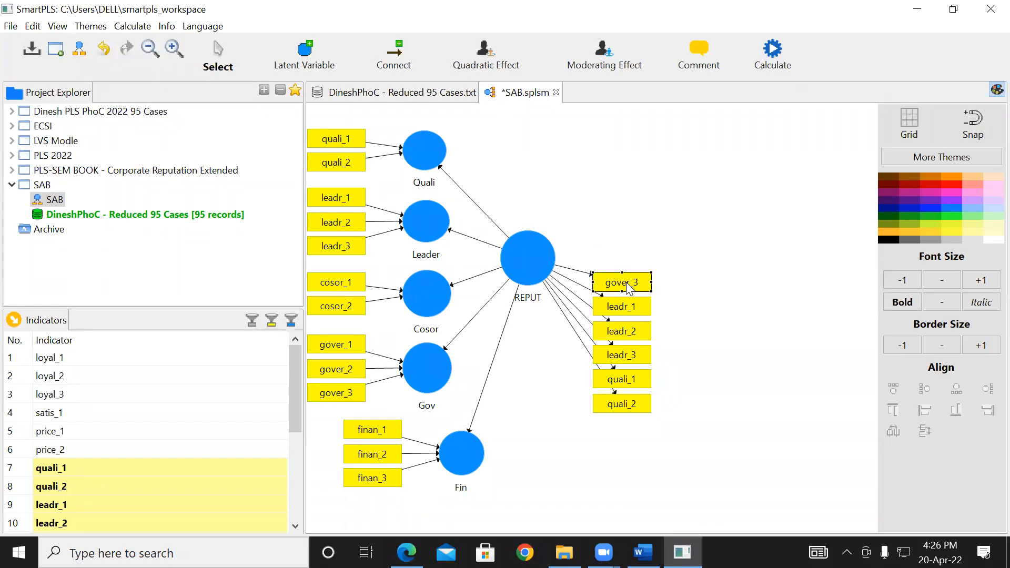
key("Delete")
left_click(634, 314)
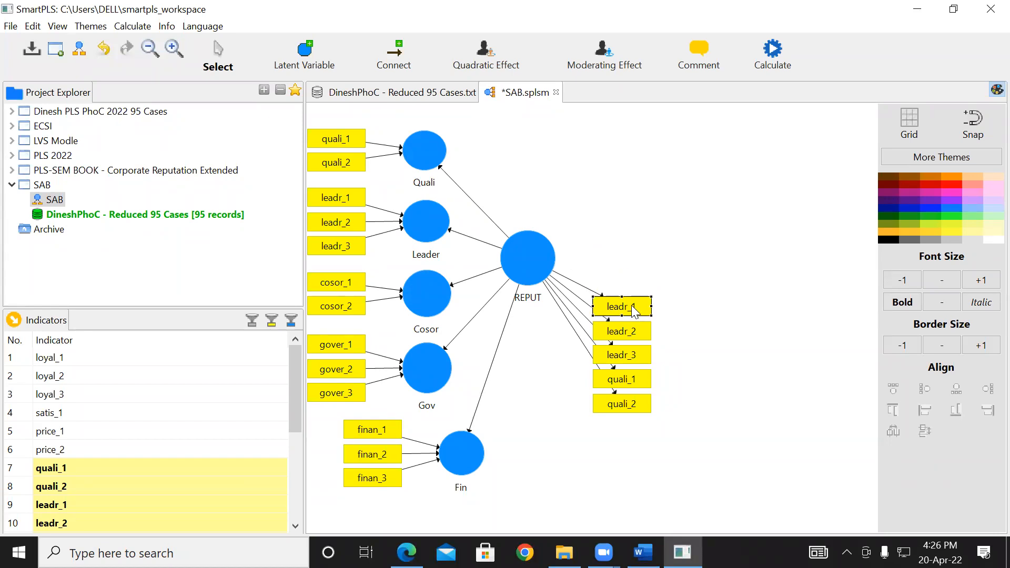
key("Delete")
left_click(636, 333)
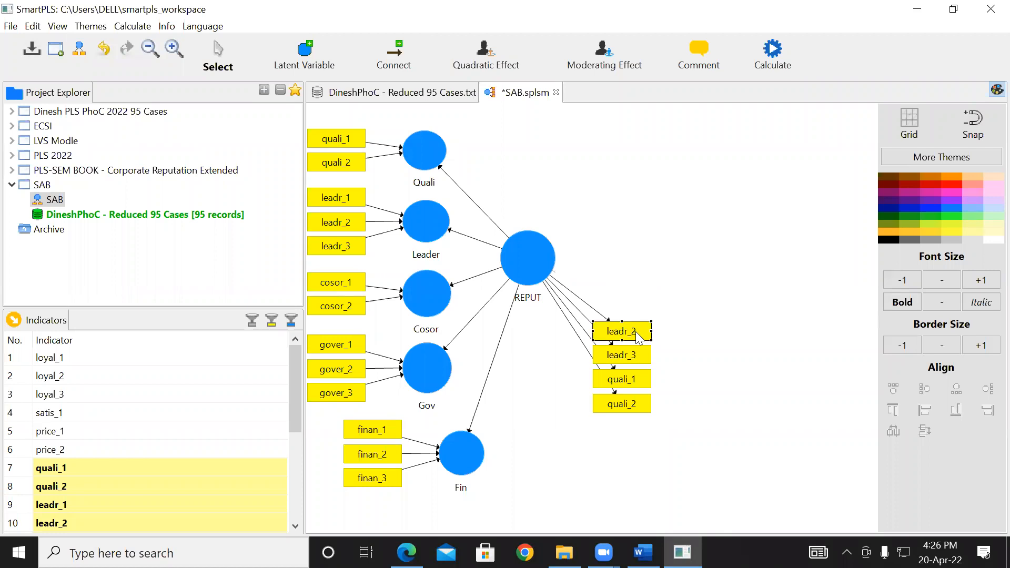
key("Delete")
left_click(638, 354)
key("Delete")
left_click(636, 380)
key("Delete")
left_click(641, 403)
key("Delete")
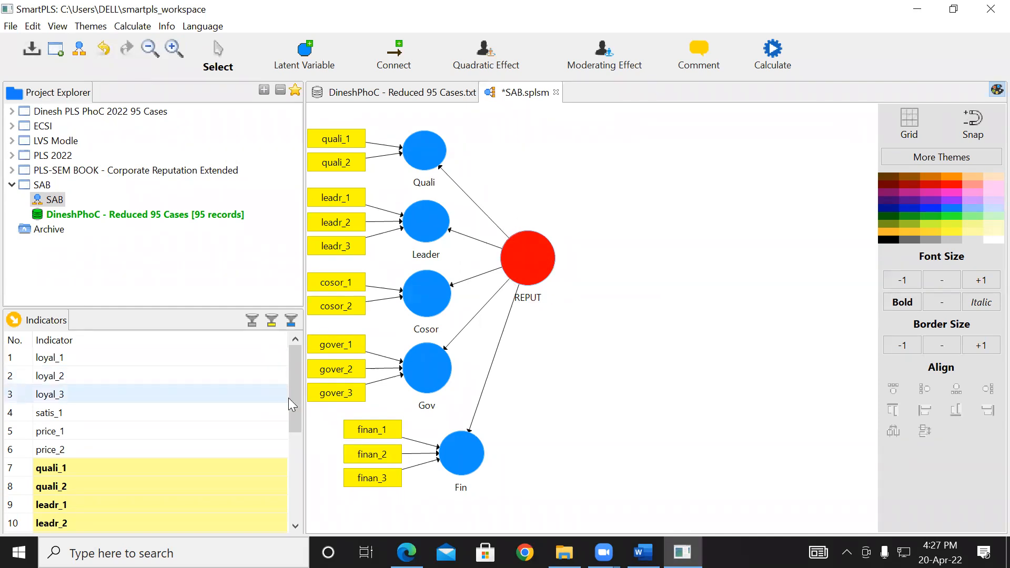
- Assign the indicators quali_1 through finan_3 together to the REPUT construct
left_click_drag(295, 416, 293, 462)
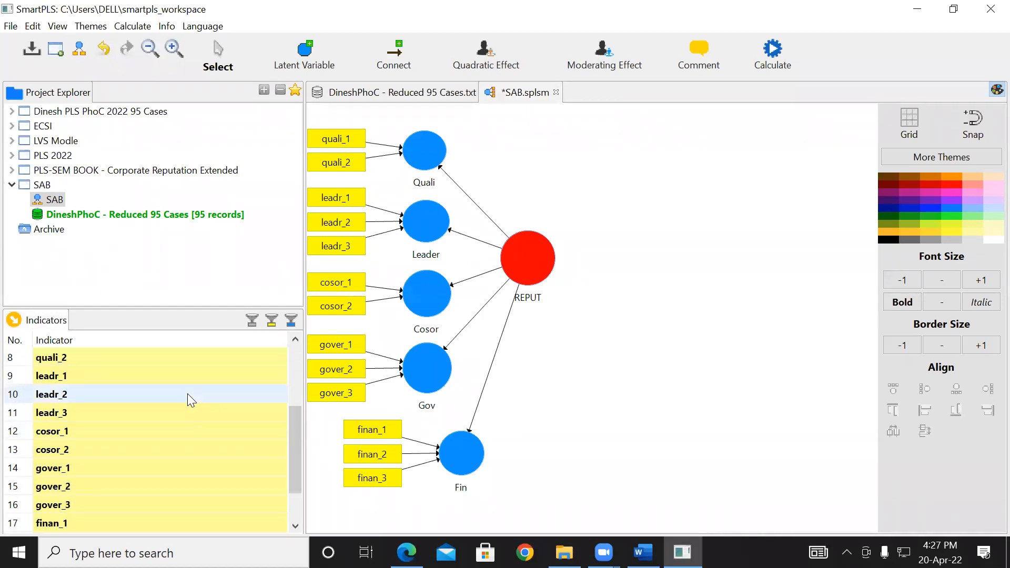
left_click_drag(297, 432, 297, 389)
left_click(65, 433)
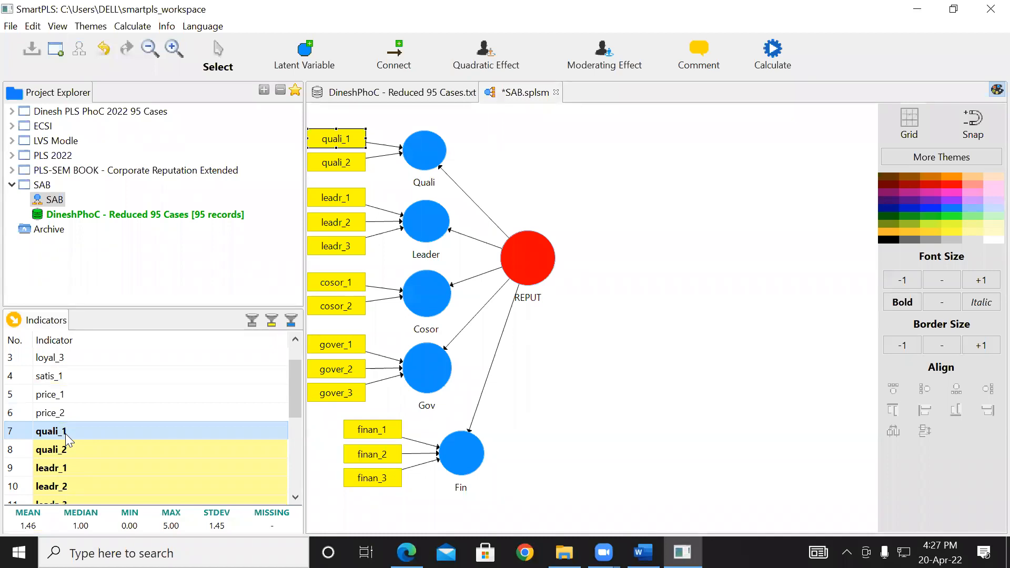
key("shift+Down")
key("shift+Down")
key("shift+Down")
key("shift+Down")
key("shift+Down")
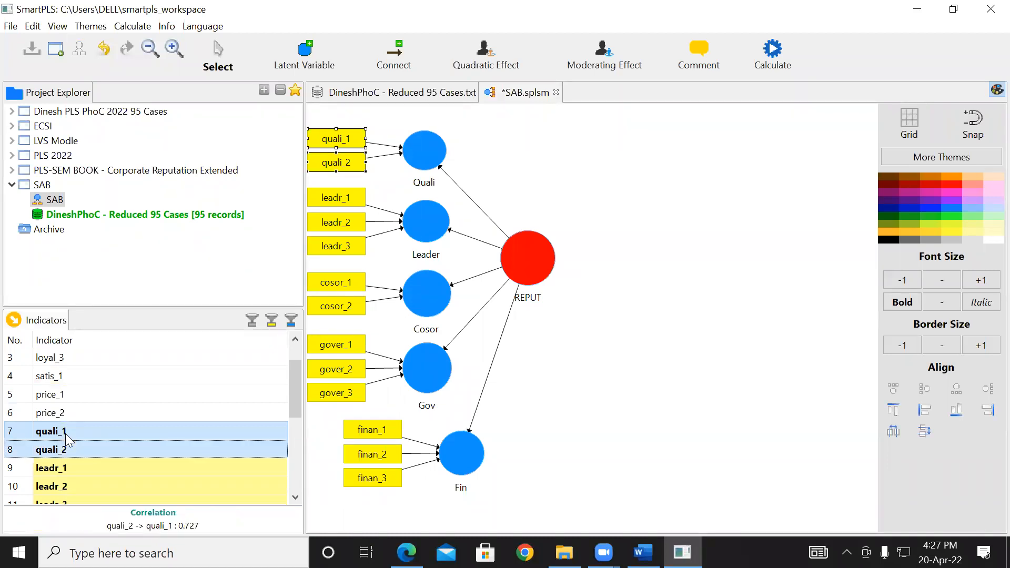
key("shift+Down")
key("shift+Down")
key("shift+Down")
key("shift+Down")
key("shift+Down")
key("shift+Down")
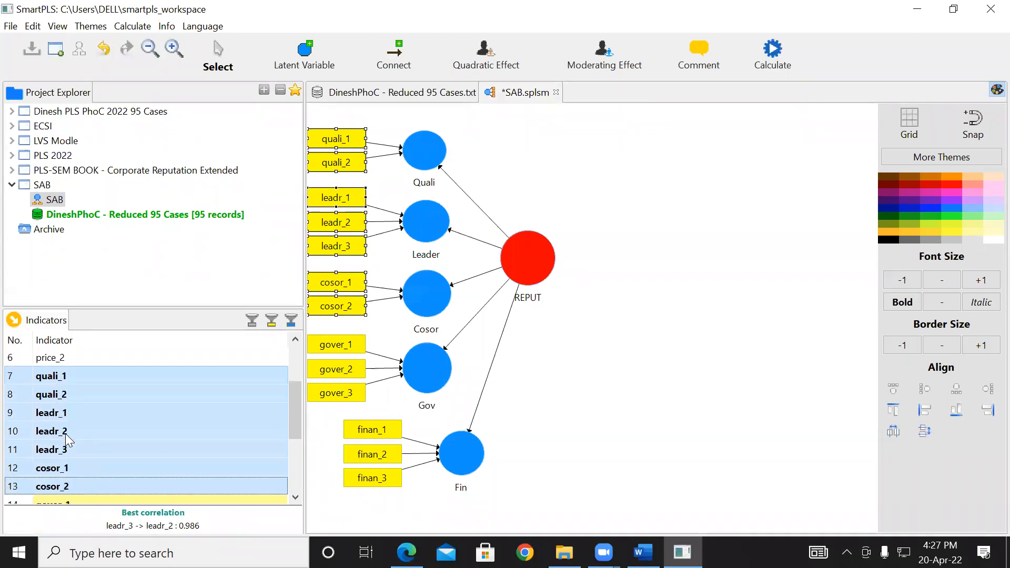
key("shift+Down")
key("shift+Down")
key("shift+Up")
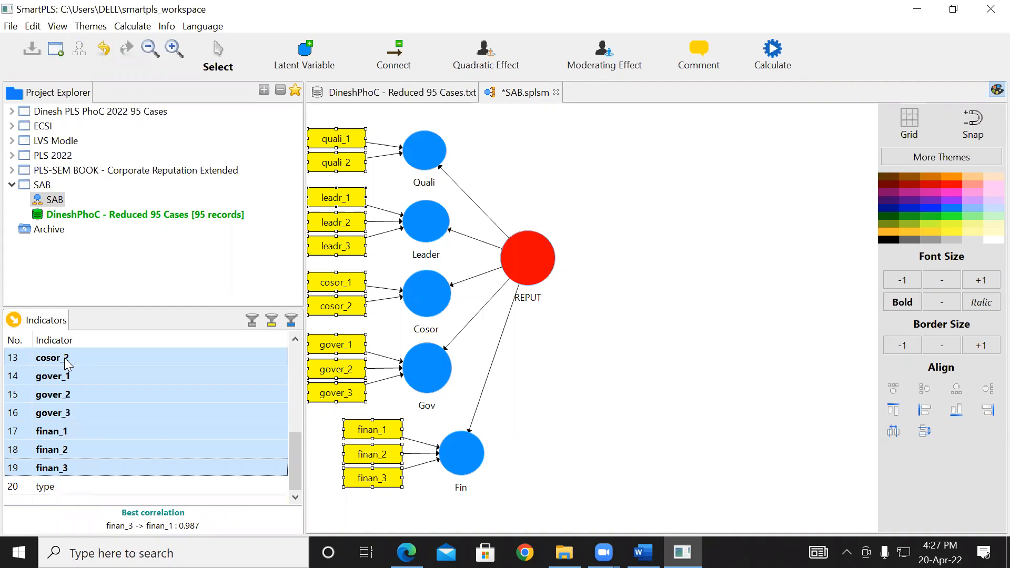
left_click_drag(64, 358, 537, 246)
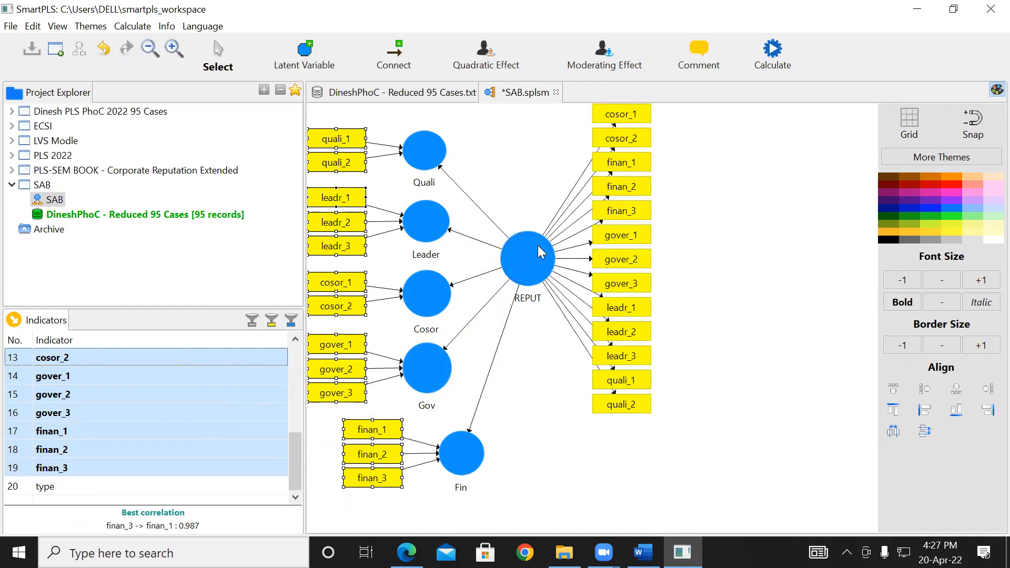
left_click(834, 252)
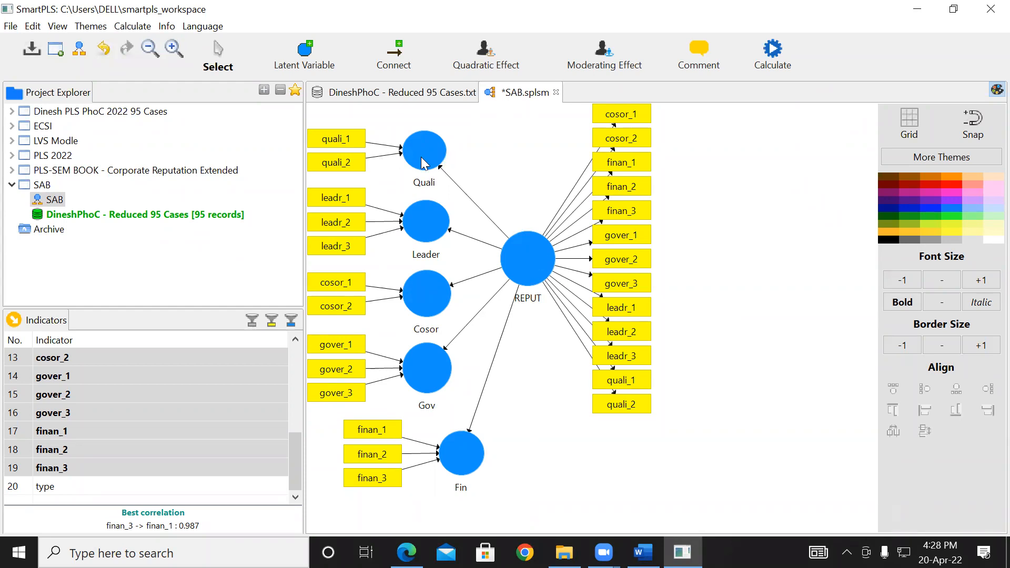
right_click(522, 260)
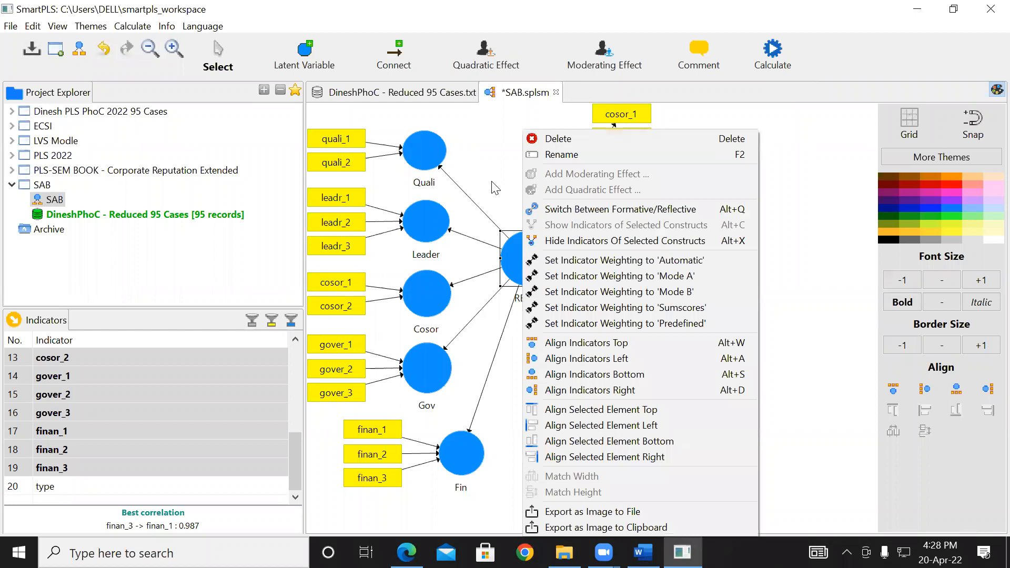
left_click(493, 178)
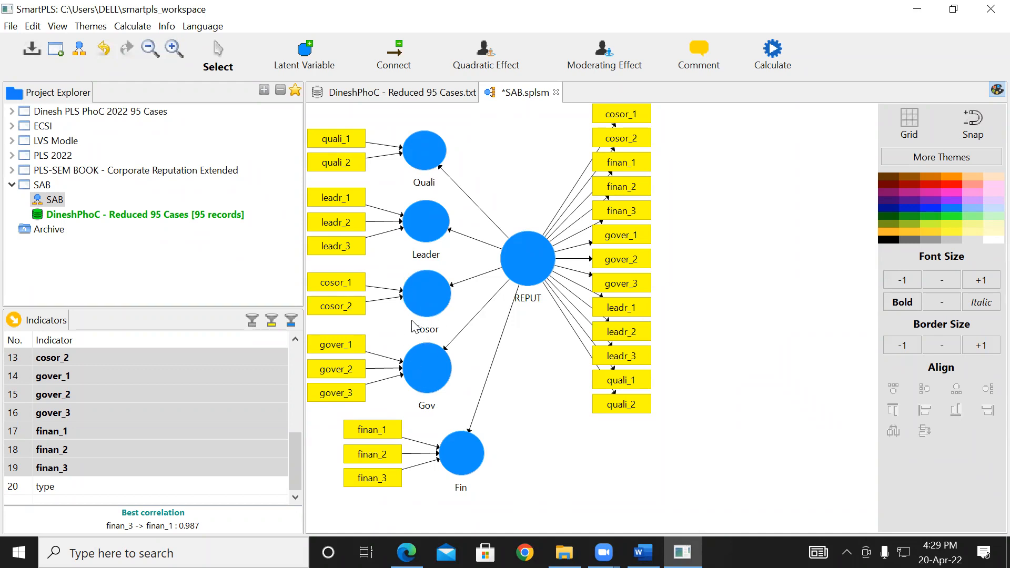
- Switch the Leader construct's measurement model from formative to reflective
left_click(424, 225)
right_click(424, 225)
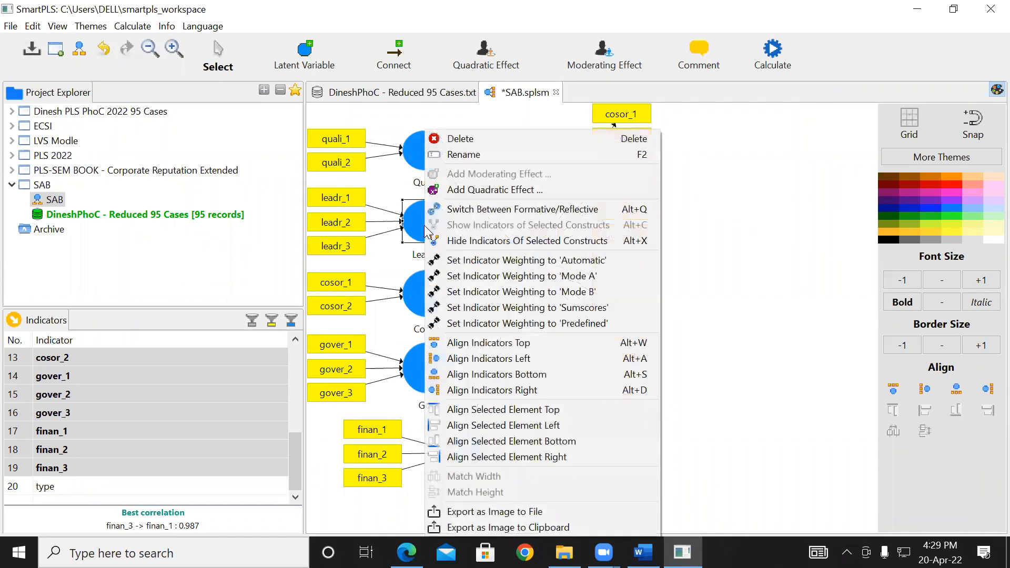
left_click(465, 210)
left_click(497, 168)
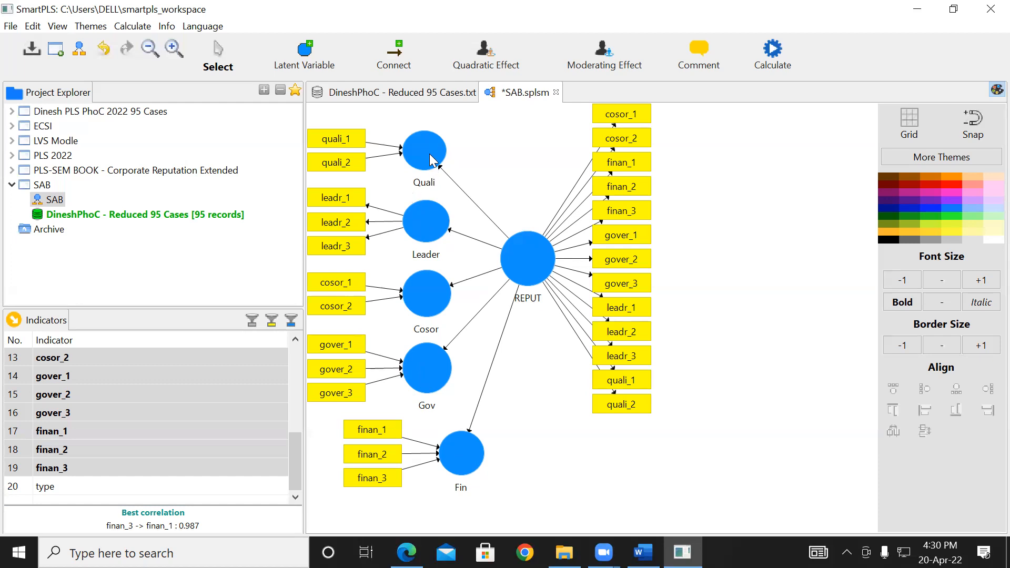
- Switch the Leader construct's measurement model back to formative
right_click(422, 219)
left_click(398, 196)
left_click(398, 196)
left_click(433, 232)
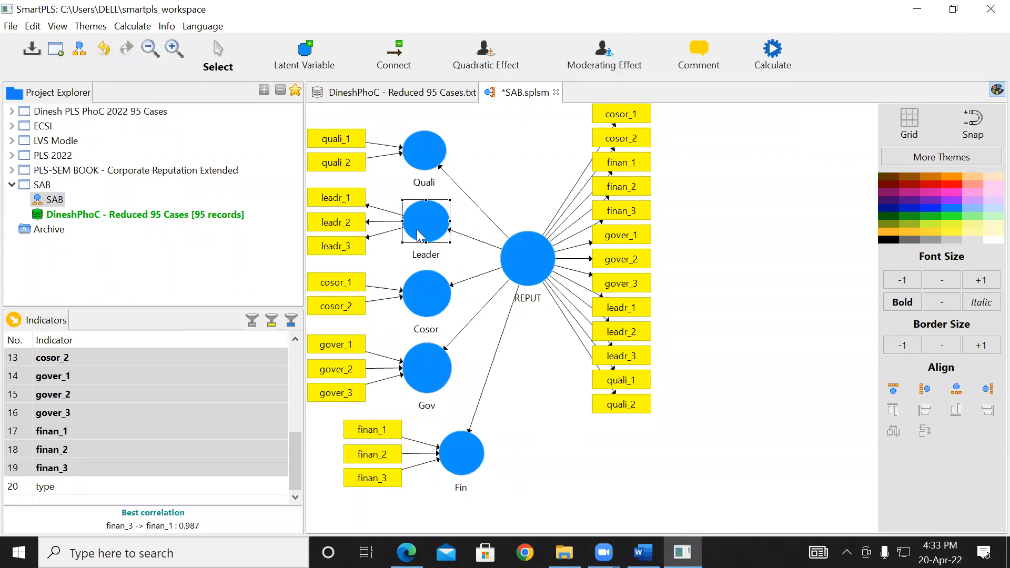
right_click(417, 229)
left_click(470, 211)
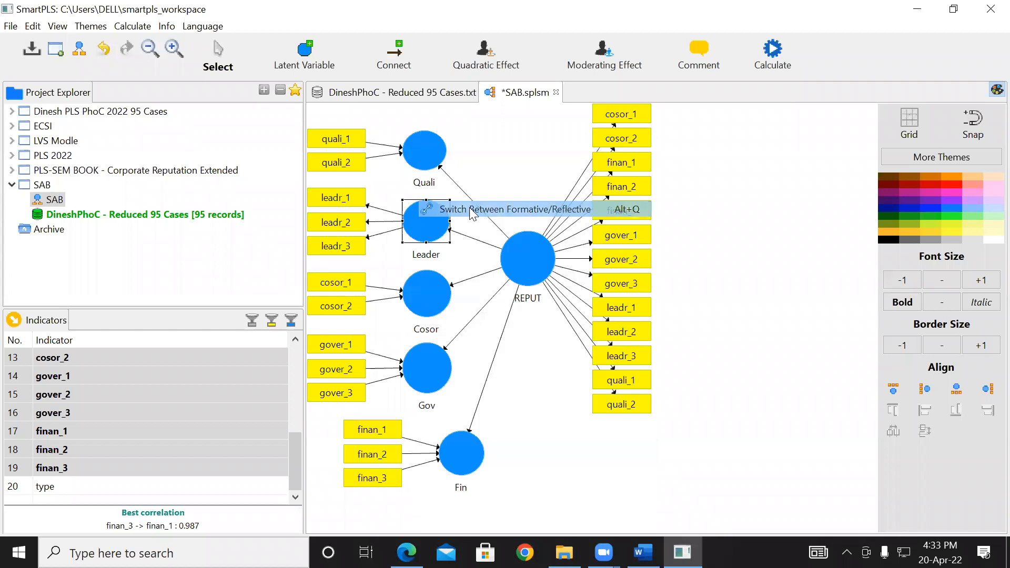
left_click(520, 172)
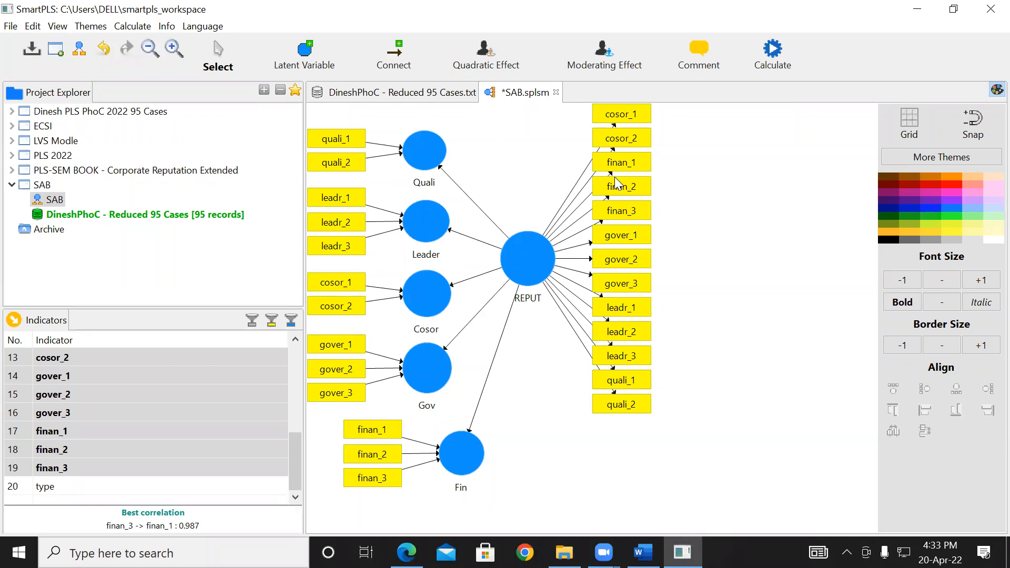
- Switch the higher-order REPUT construct's measurement model from reflective to formative
right_click(525, 261)
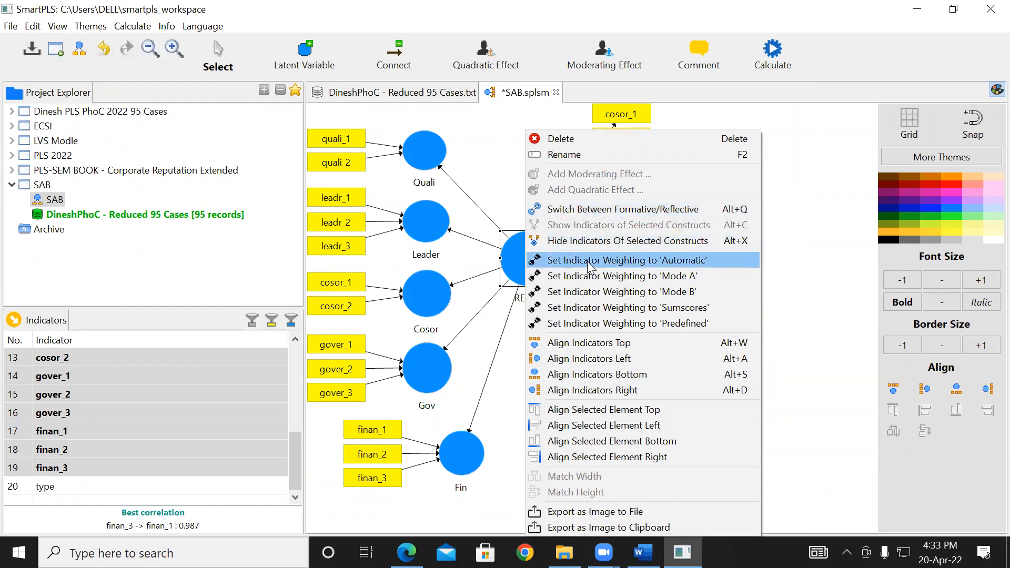
left_click(587, 209)
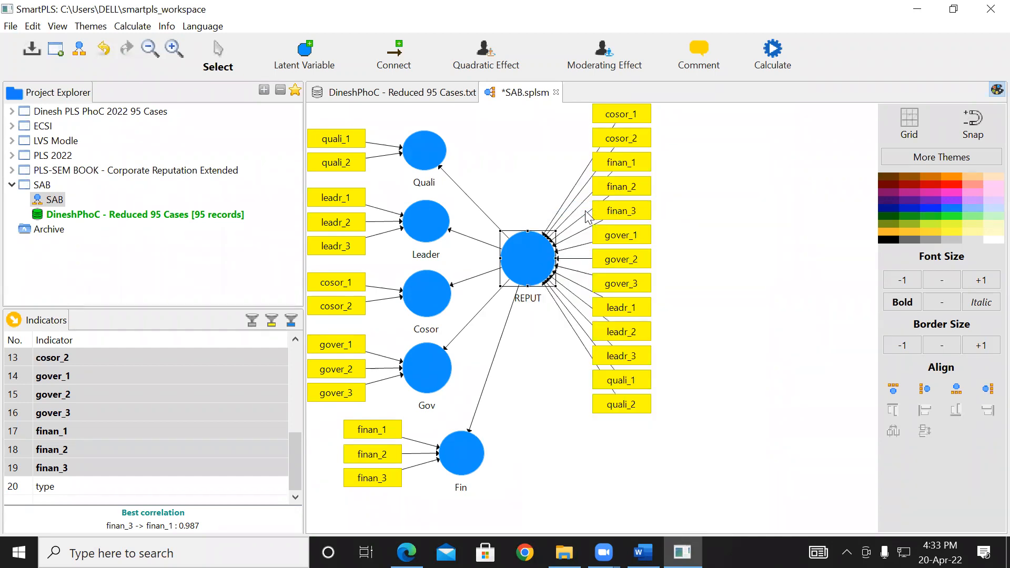
left_click(520, 182)
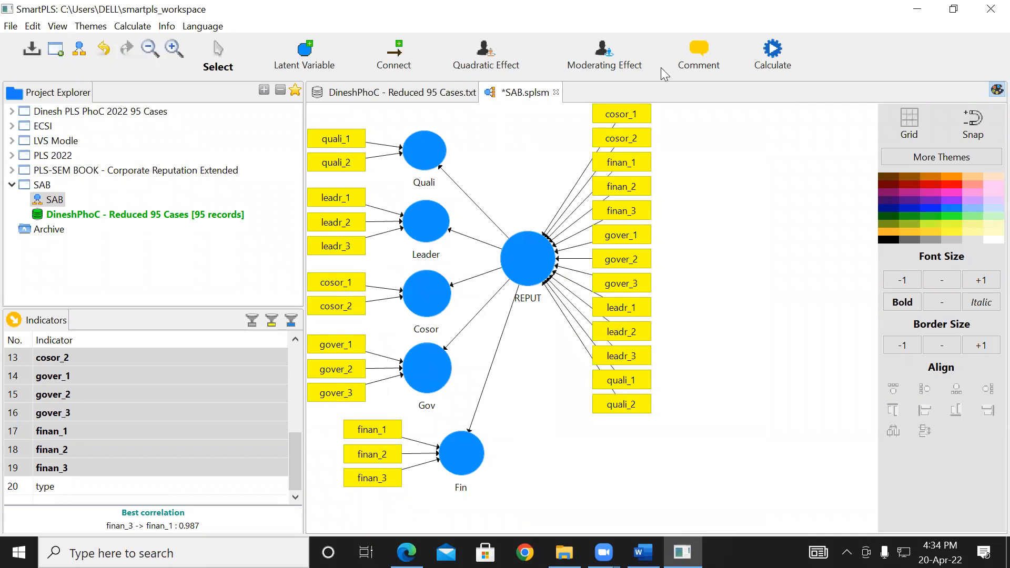
left_click(772, 52)
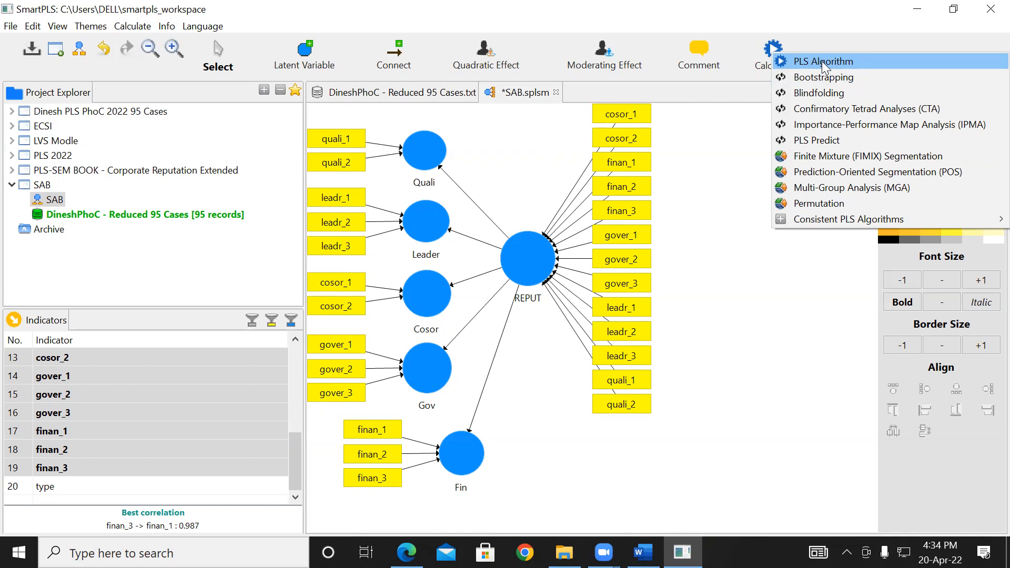
mouse_move(813, 221)
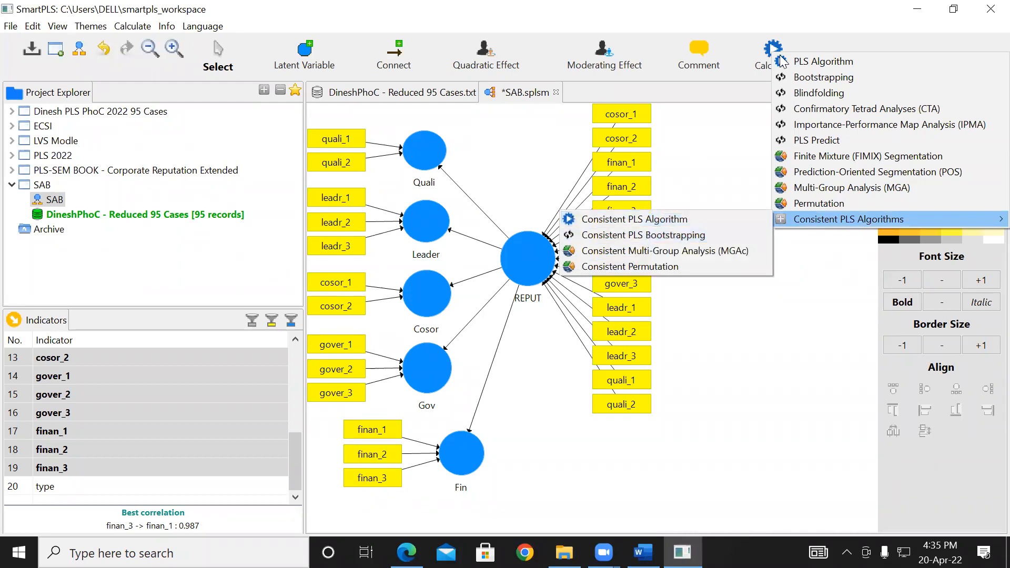
left_click(719, 189)
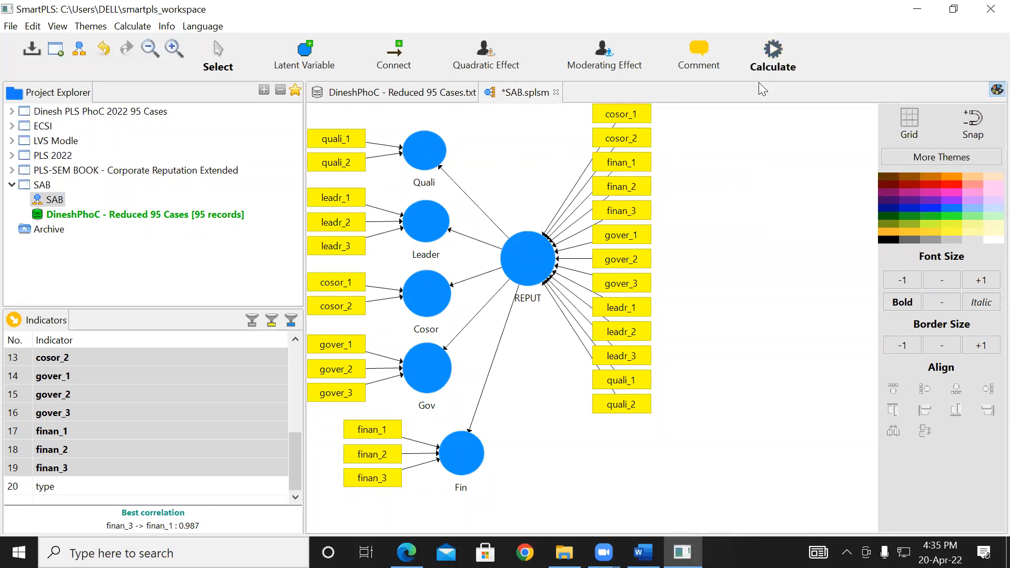
- Run the PLS Algorithm on the formative model with the Factor weighting scheme and open the full report
left_click(772, 52)
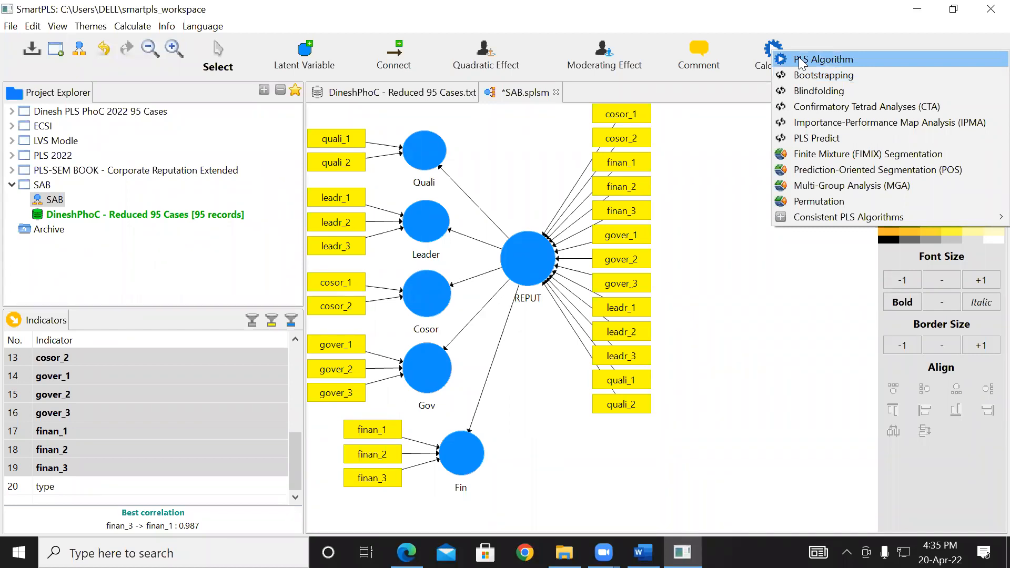
left_click(799, 60)
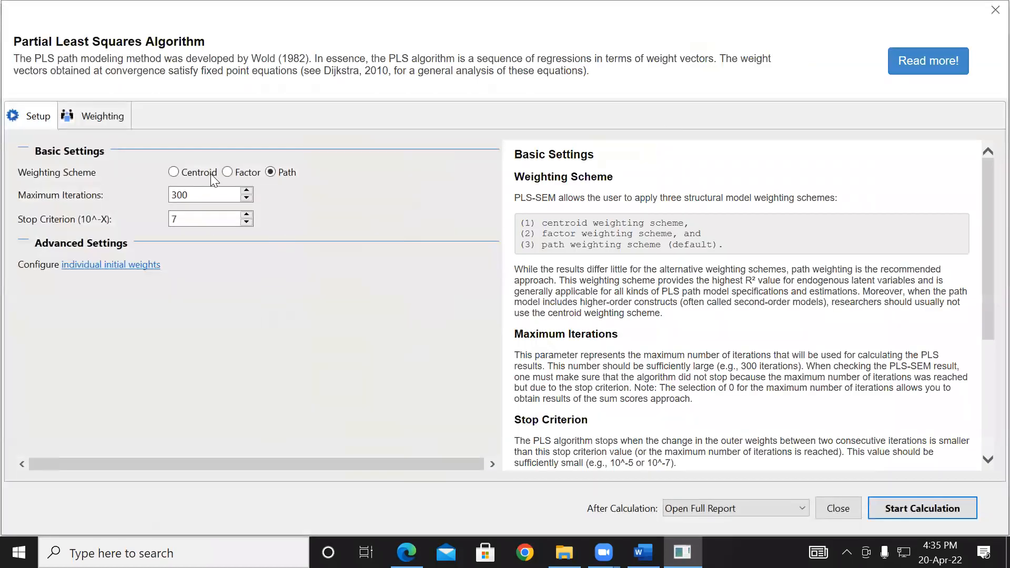
left_click(170, 175)
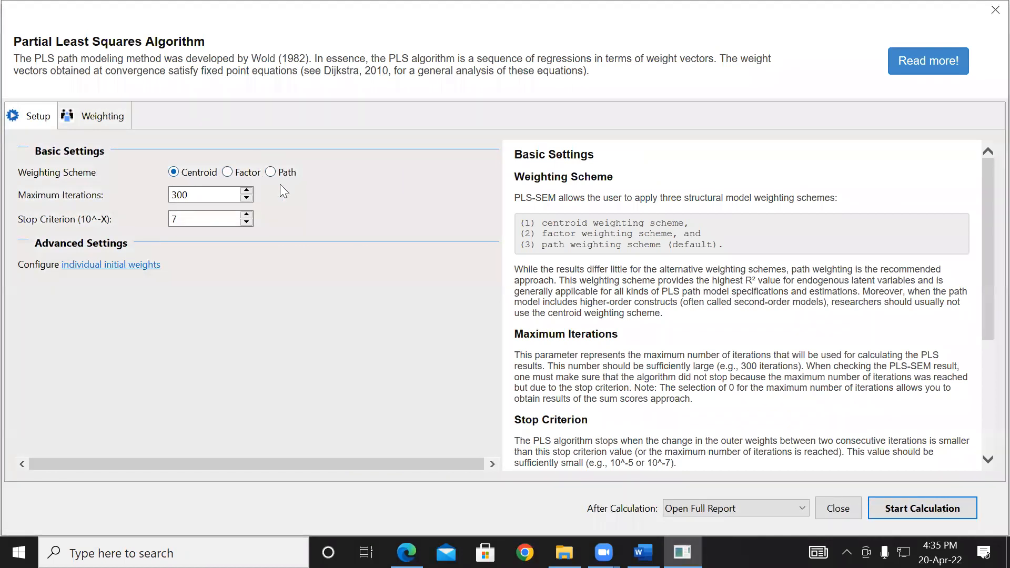
left_click(228, 174)
left_click(927, 513)
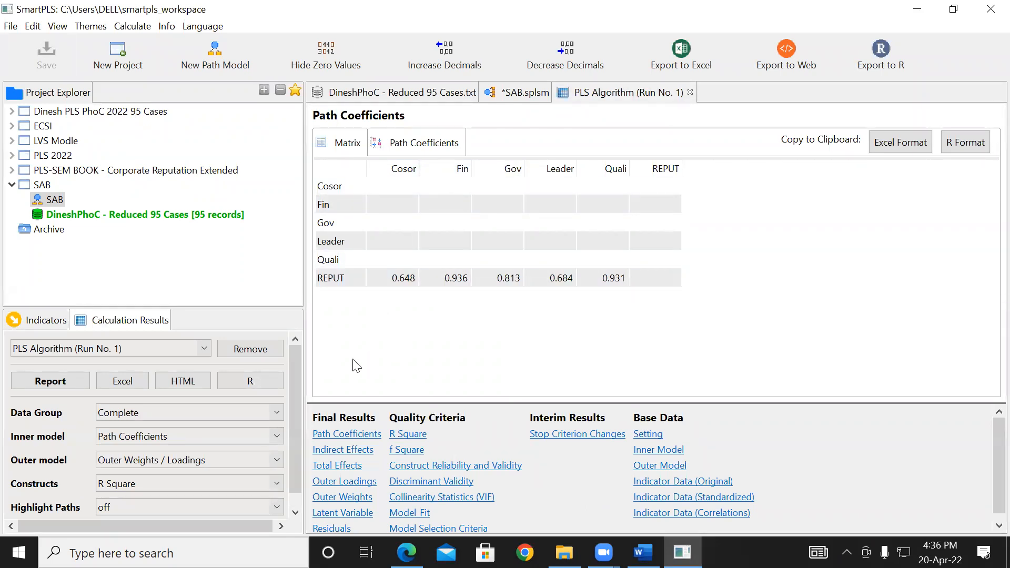
- Compare the Path Coefficients table of the PLS report with the path values drawn on the SAB model
left_click(509, 95)
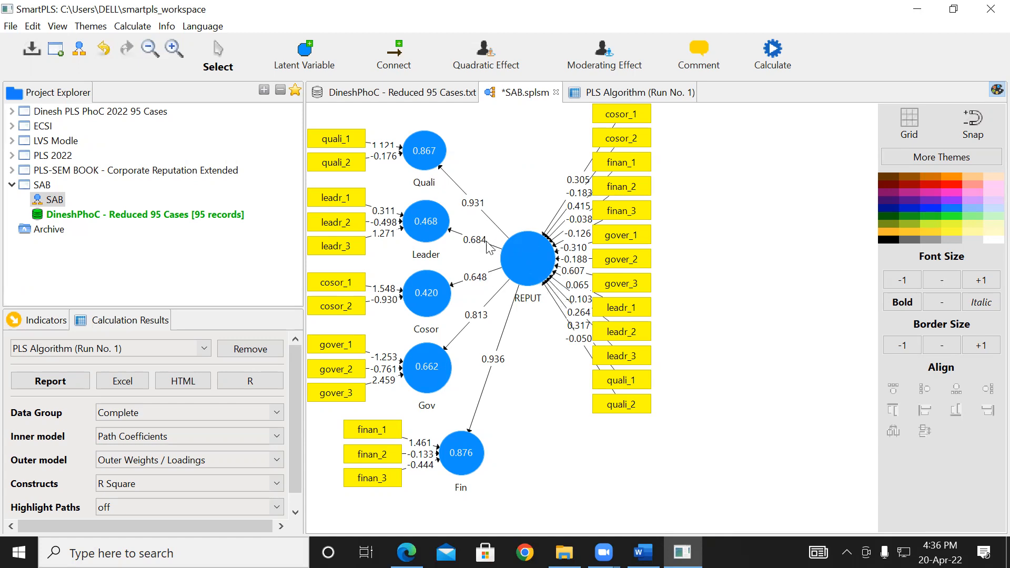
left_click(606, 100)
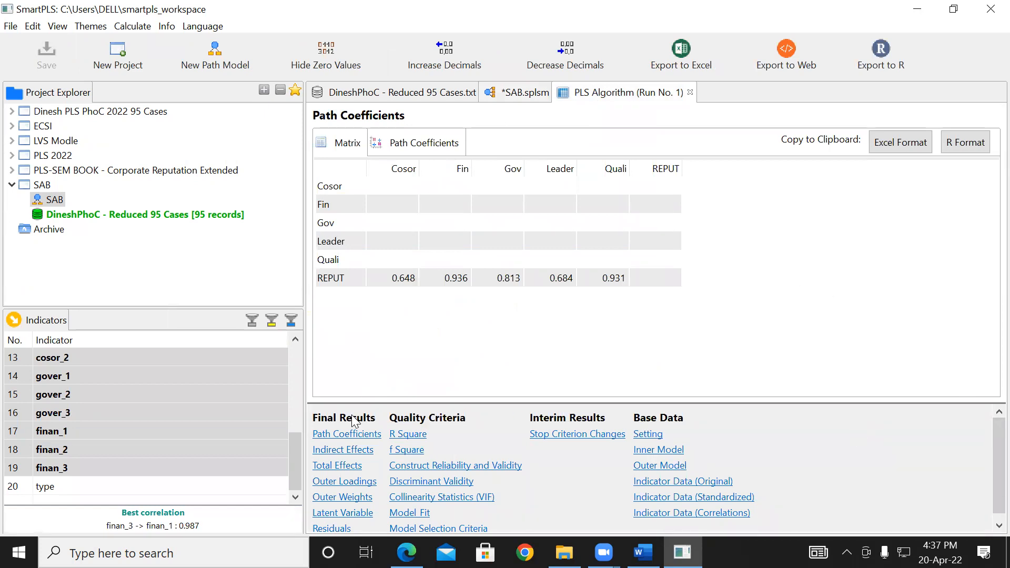
left_click(350, 438)
left_click(512, 95)
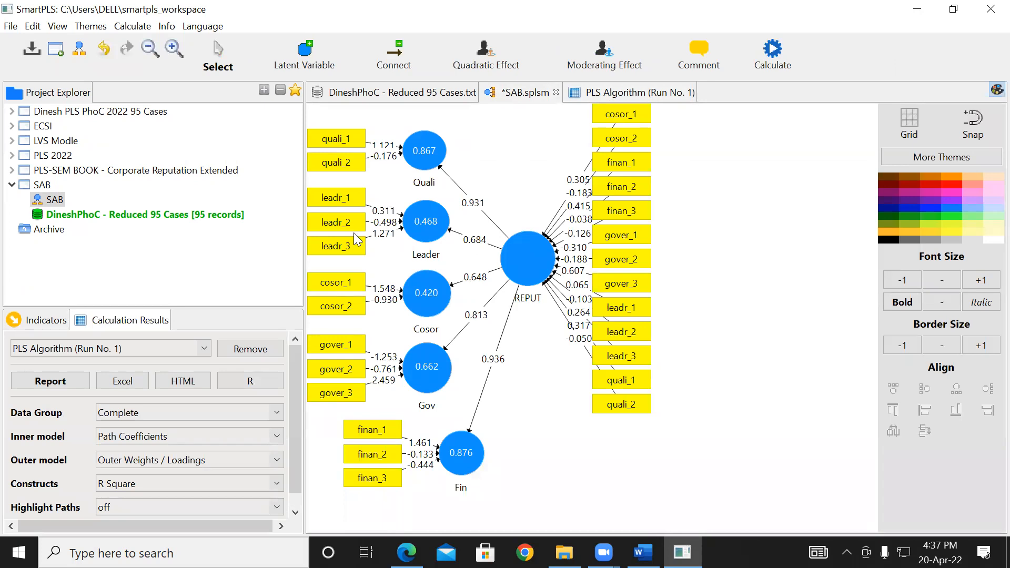
left_click(625, 94)
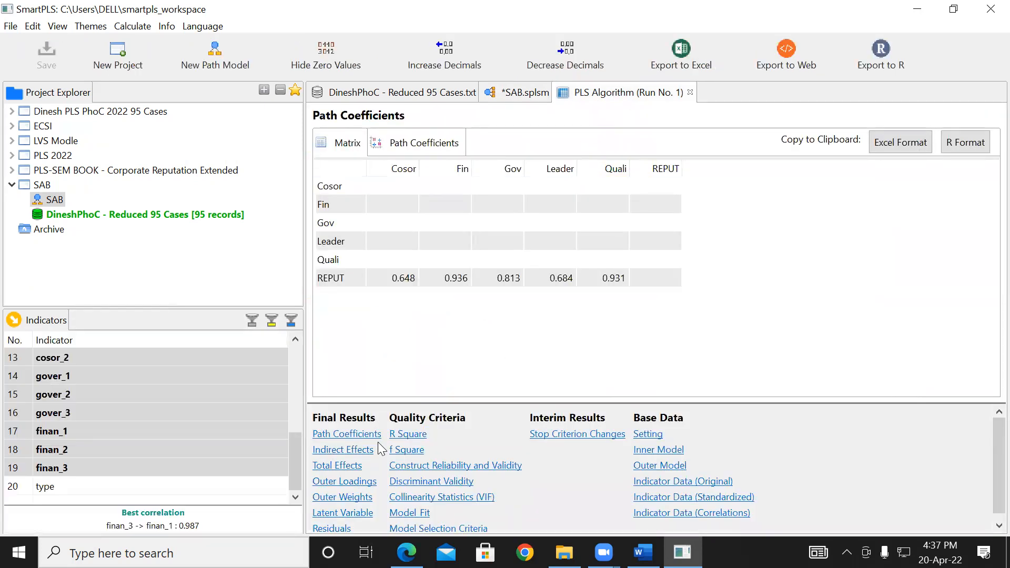
left_click(346, 437)
- Review the Outer Loadings and Outer Weights tables against the indicator values shown on the SAB model
left_click(363, 483)
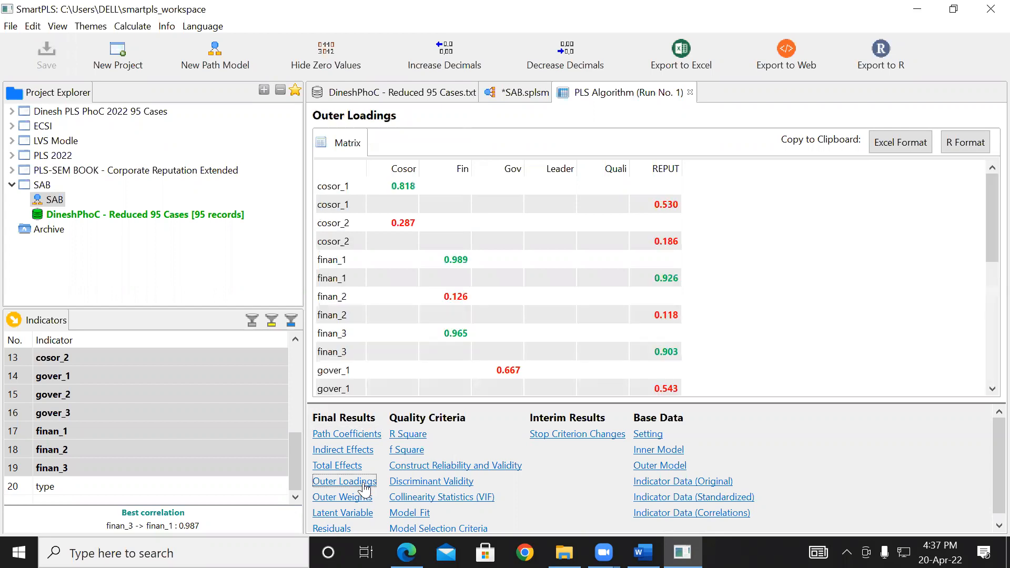
left_click(517, 98)
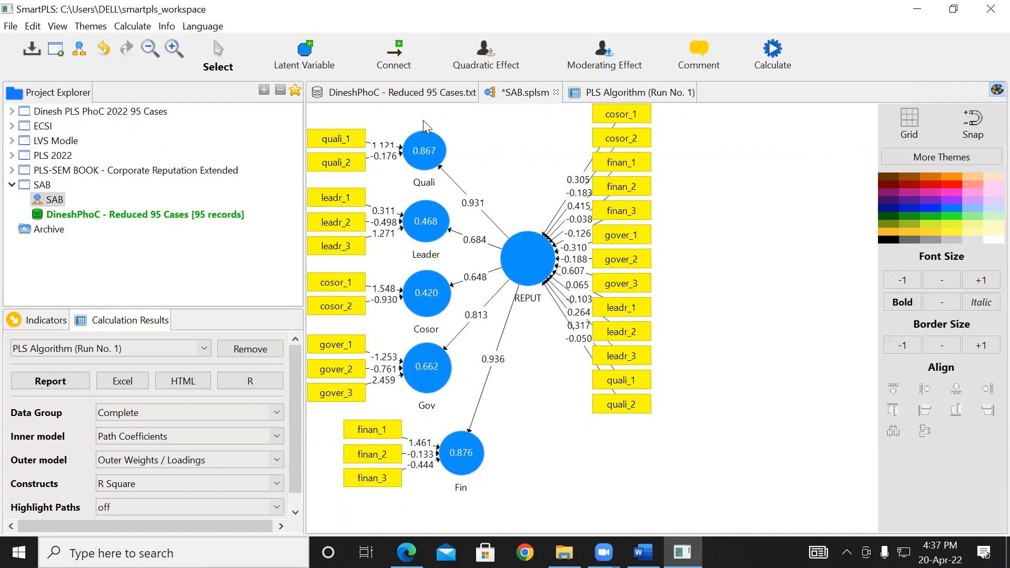
left_click(621, 93)
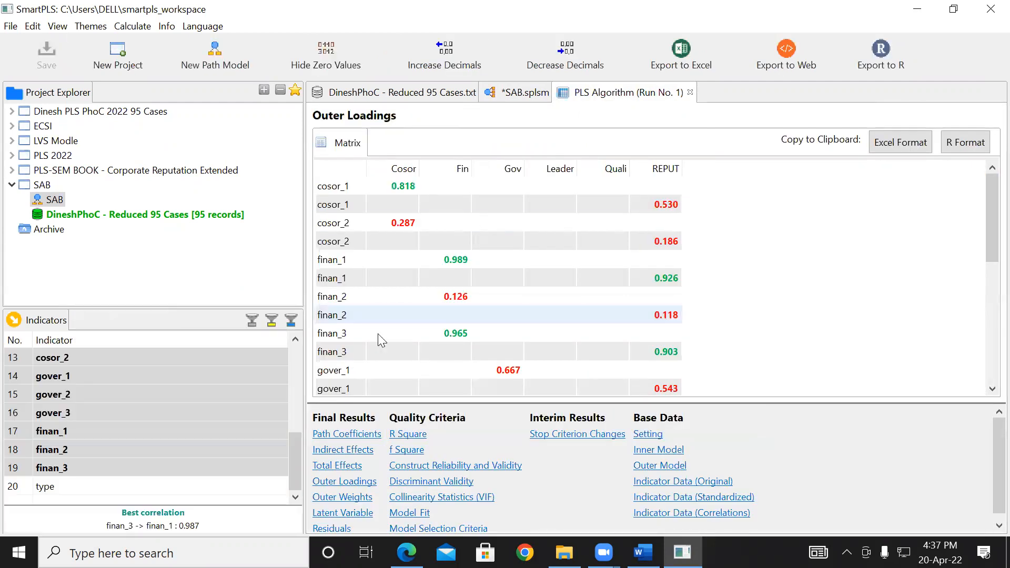
left_click(360, 500)
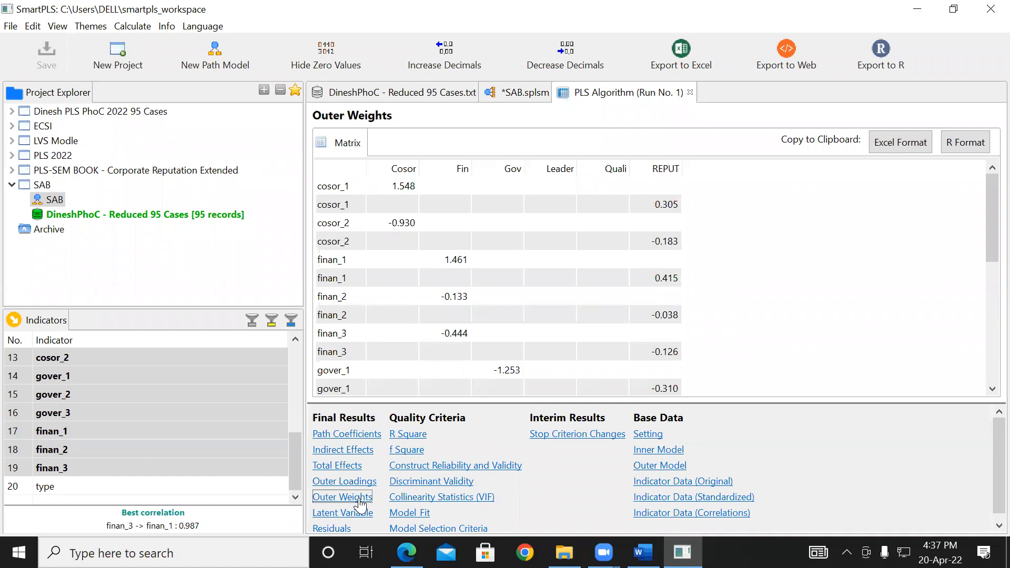
left_click(522, 95)
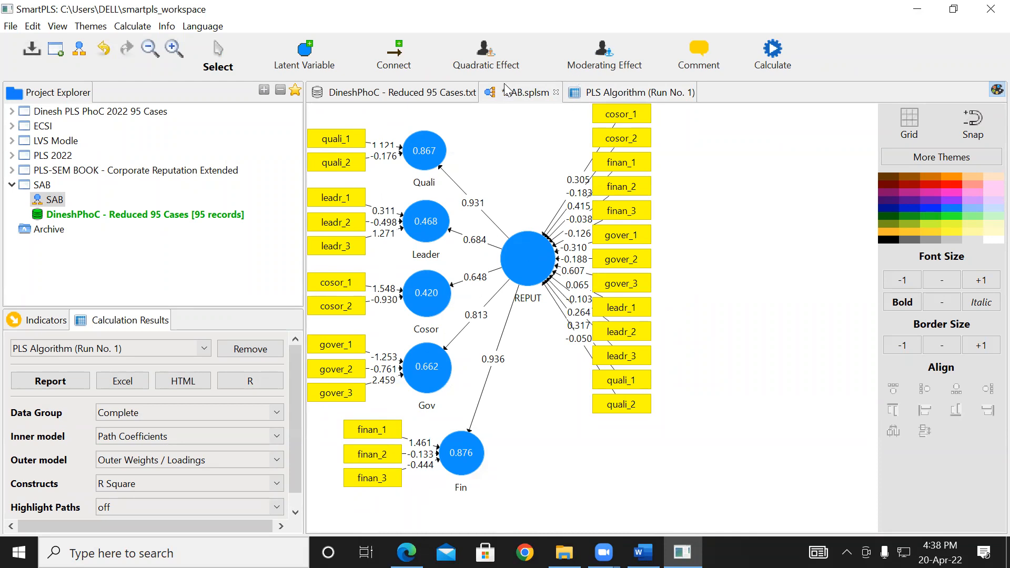
- Examine the Construct Reliability and Validity results in the PLS report, including the Average Variance Extracted (AVE) chart
left_click(631, 93)
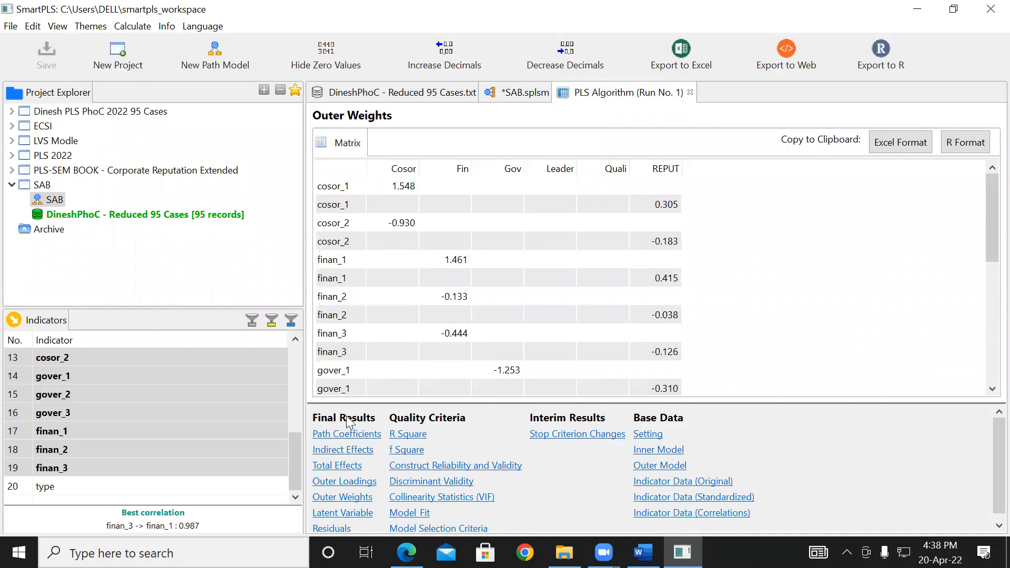
left_click(429, 466)
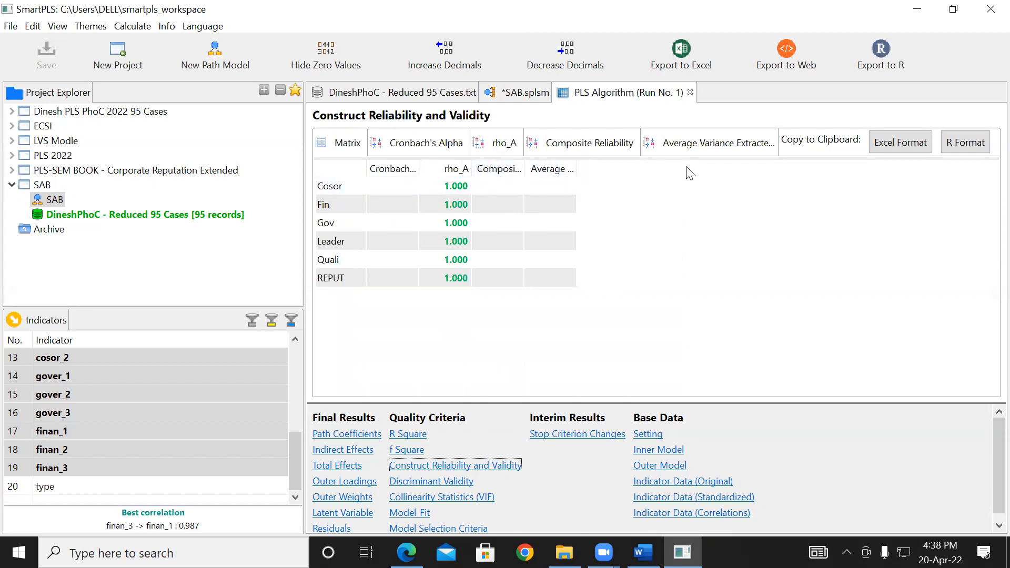
left_click(694, 148)
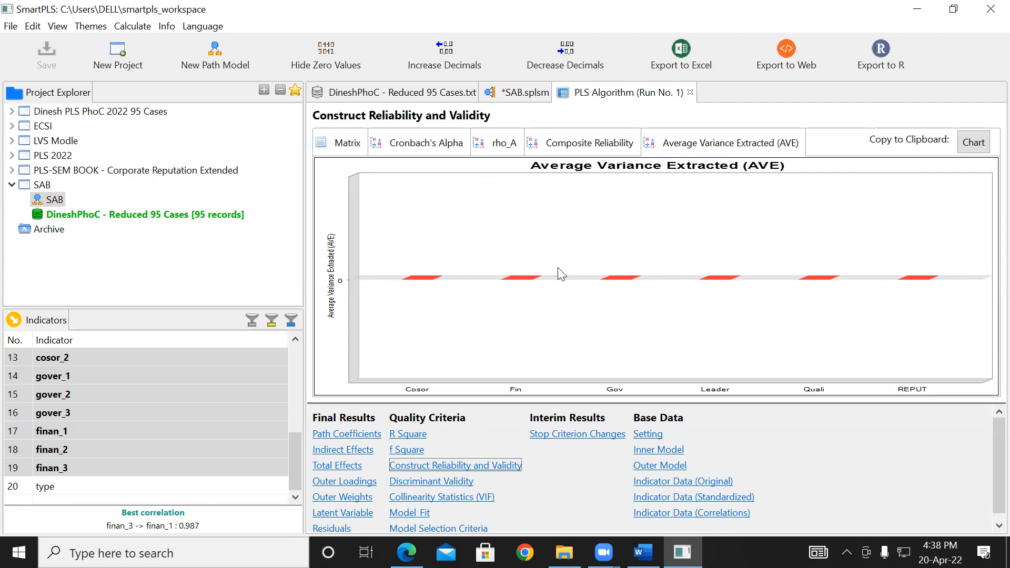
- Switch the Quali and Leader constructs in the SAB model from formative to reflective measurement
left_click(508, 95)
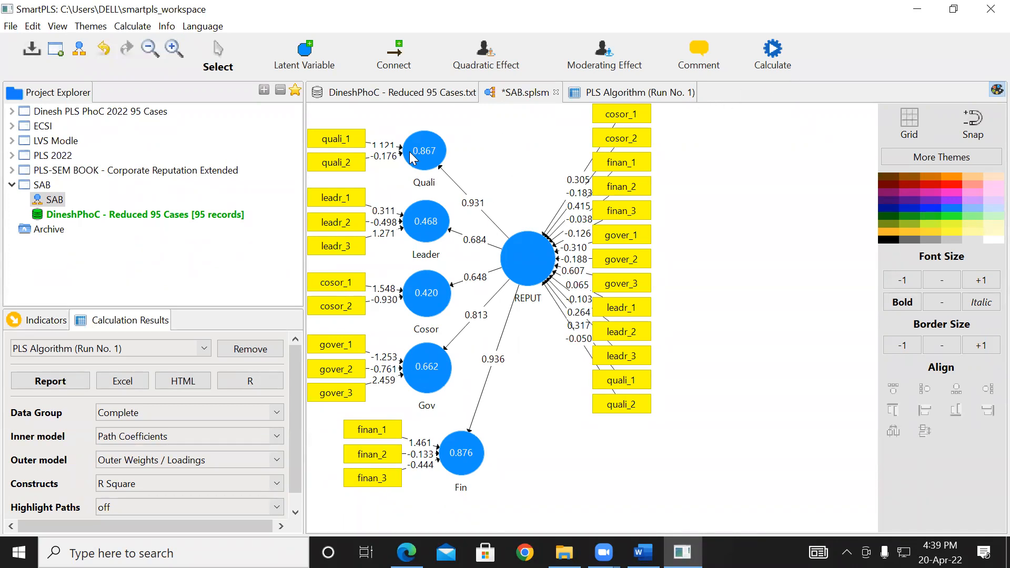
mouse_move(411, 156)
right_click(426, 165)
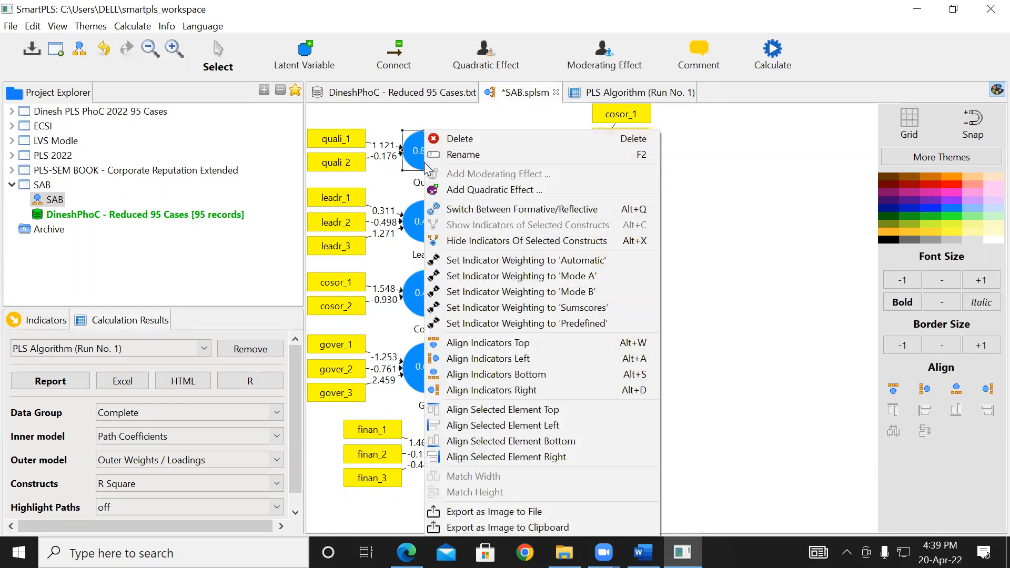
left_click(479, 211)
right_click(419, 220)
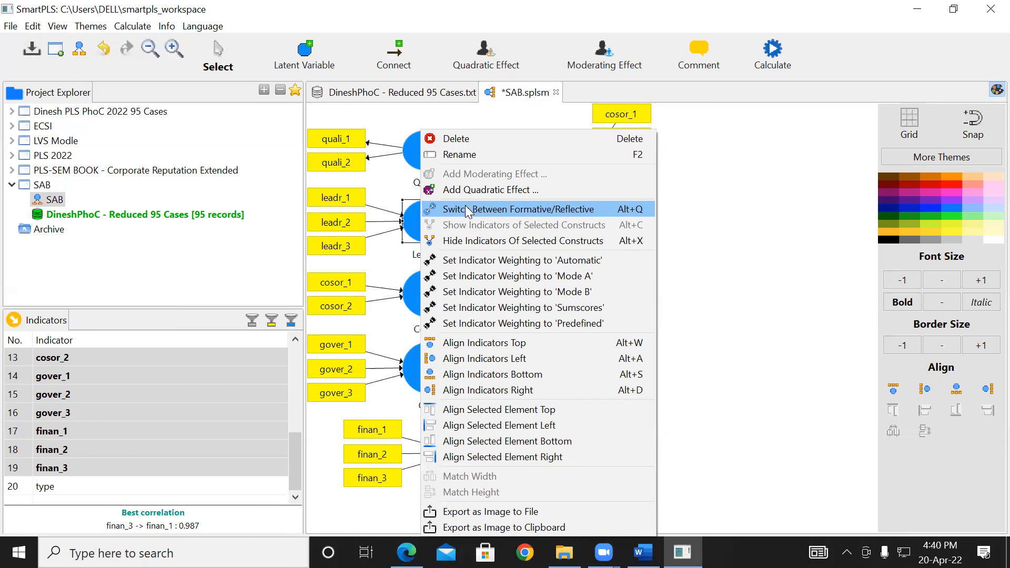
left_click(465, 209)
- Switch the Cosor, Gov and Fin constructs from formative to reflective measurement
right_click(421, 294)
left_click(479, 207)
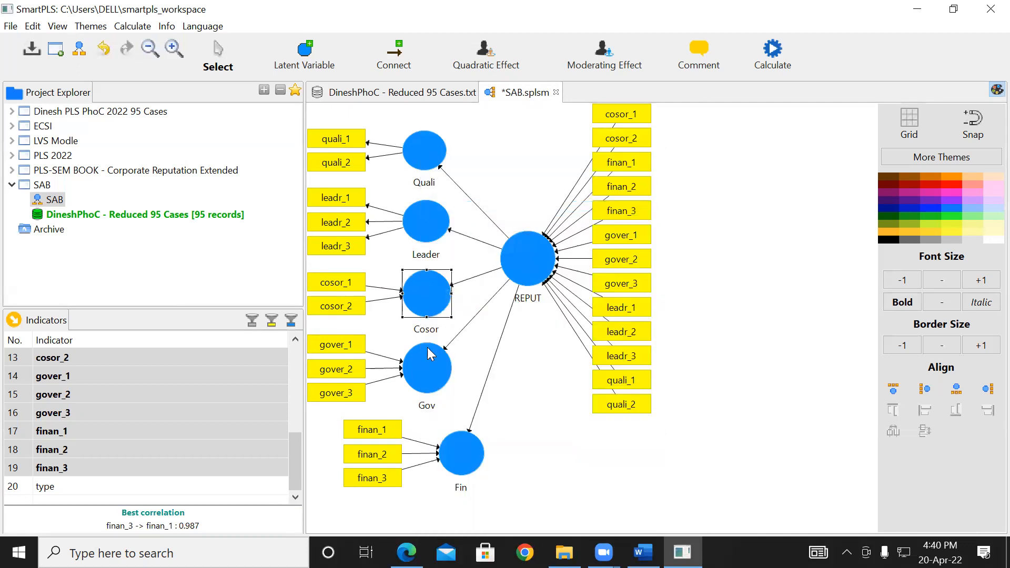
right_click(430, 370)
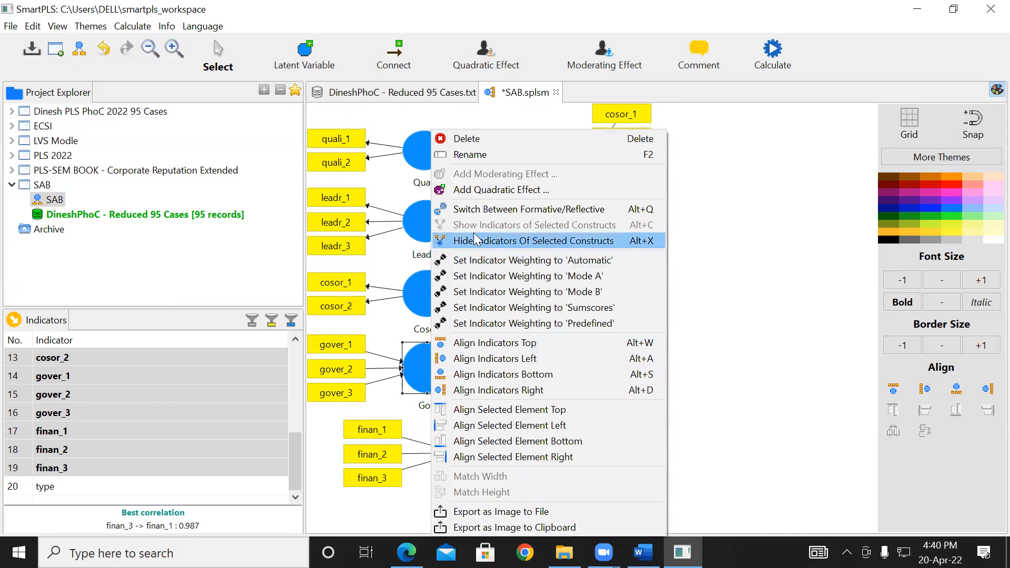
left_click(482, 204)
left_click(460, 462)
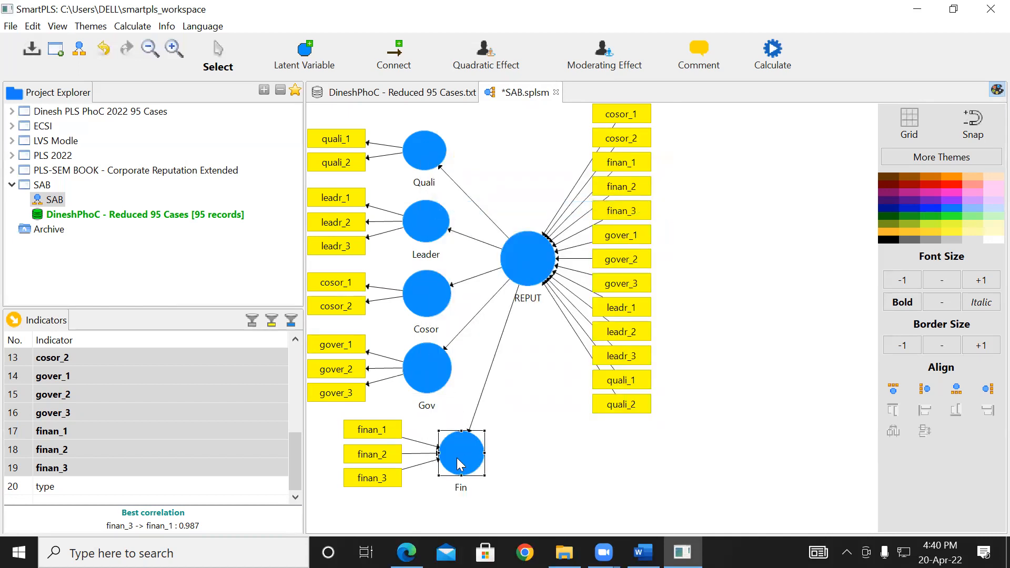
right_click(460, 465)
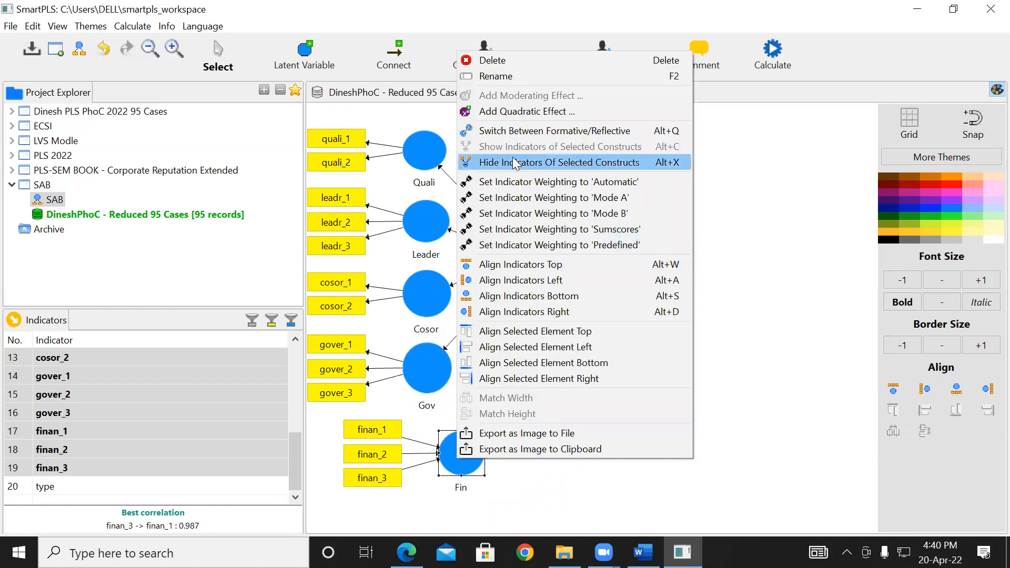
left_click(514, 131)
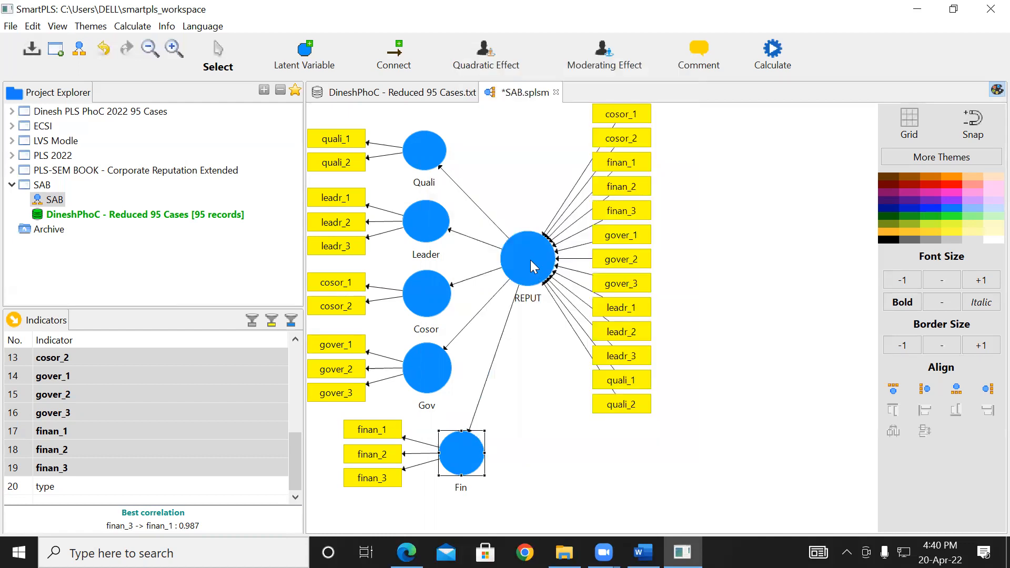
- Switch the higher-order REPUT construct from formative to reflective measurement and deselect it
right_click(530, 260)
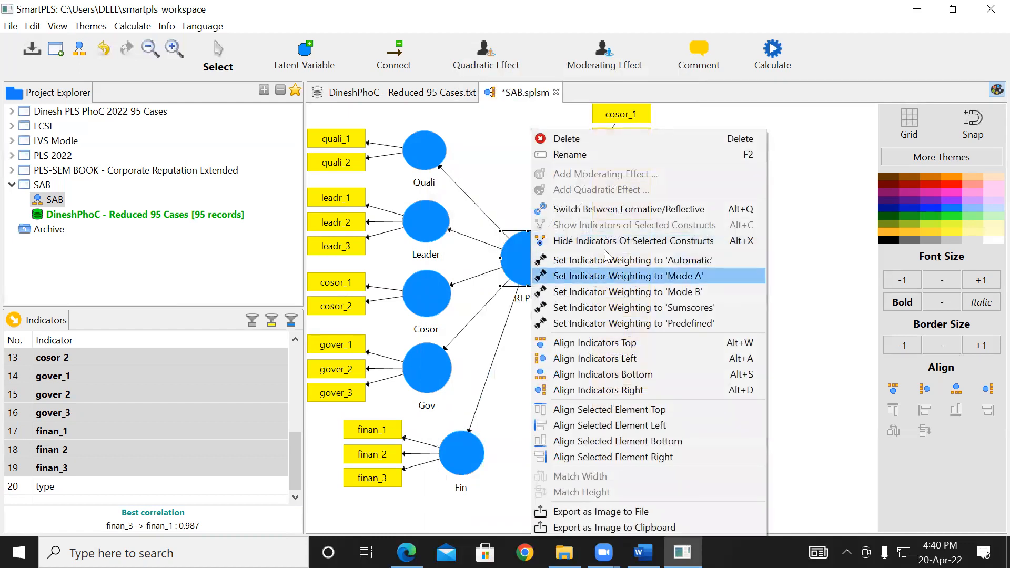
left_click(607, 209)
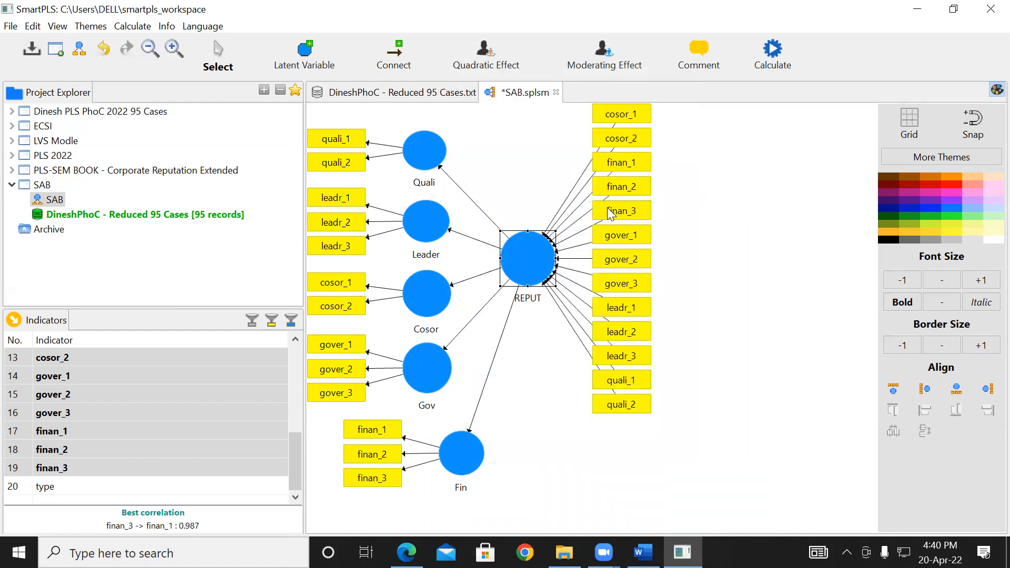
left_click(740, 258)
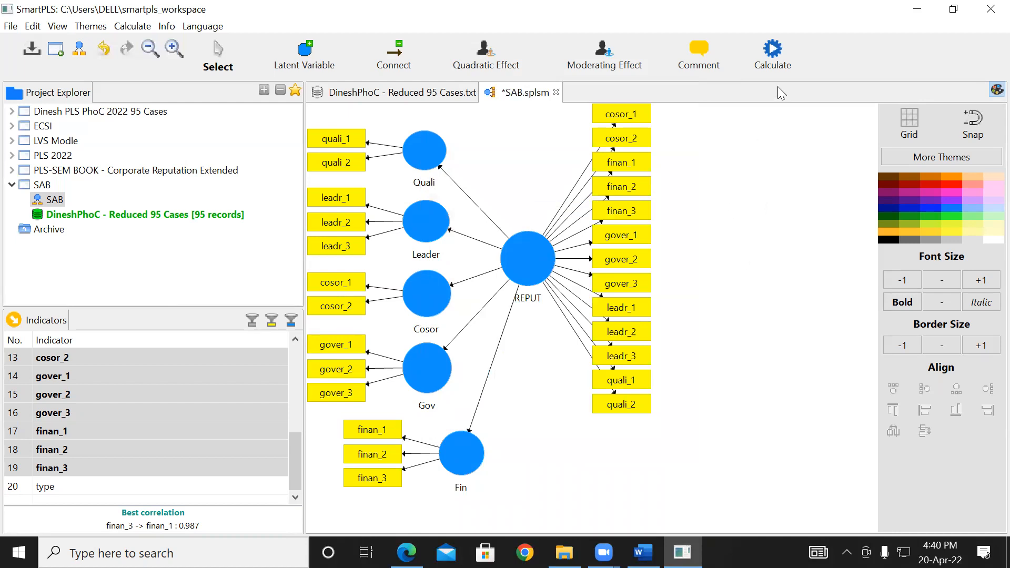
- Run the Consistent PLS Algorithm on the reflective model with all LVs connected for initial calculation and the Factor weighting scheme
left_click(773, 56)
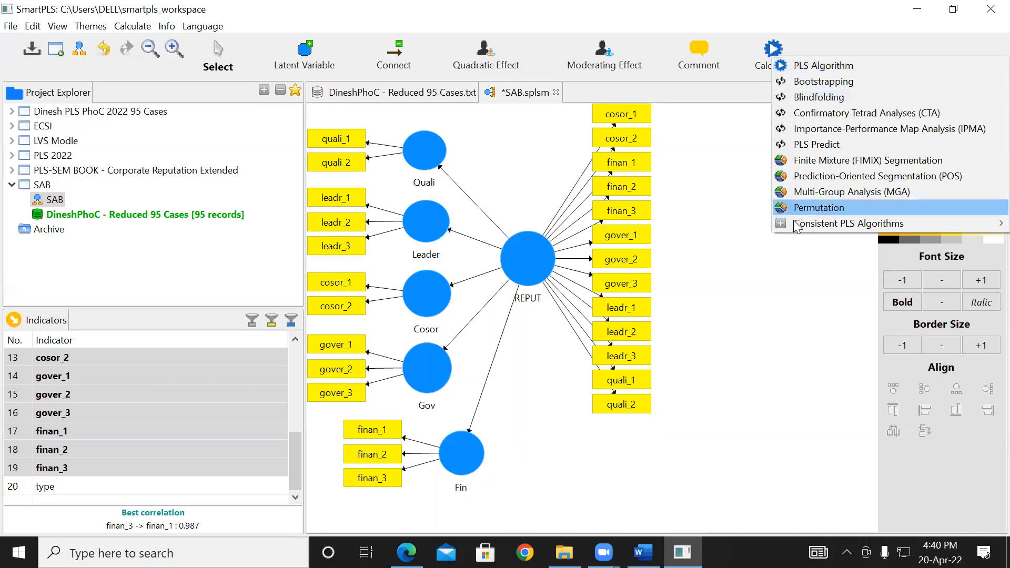
mouse_move(794, 227)
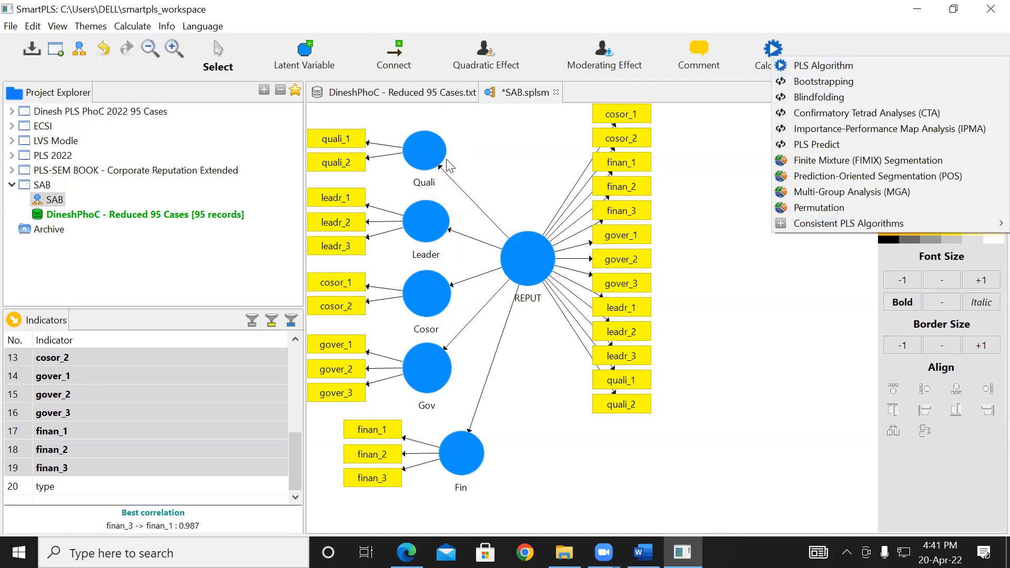
mouse_move(823, 223)
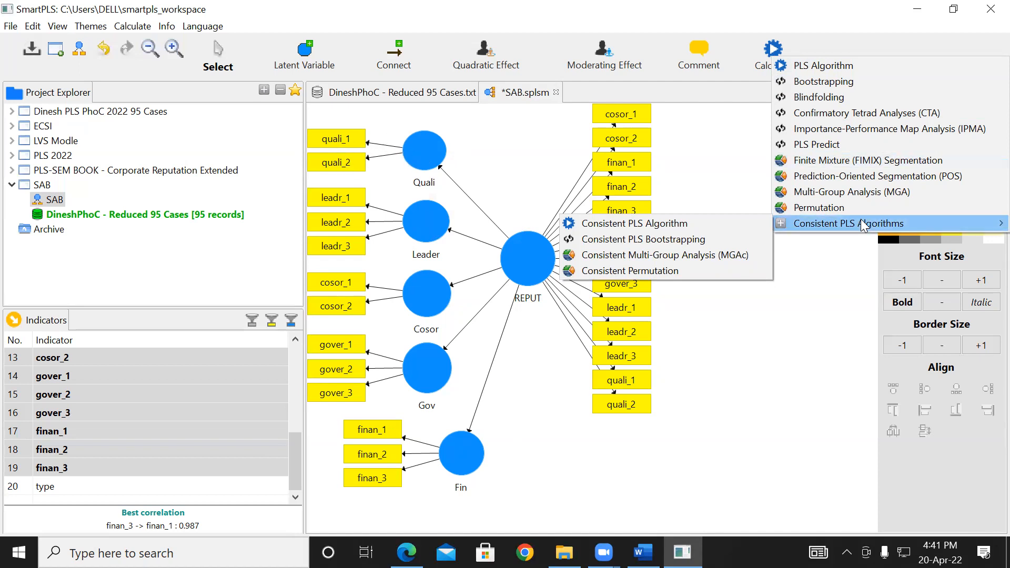
left_click(658, 223)
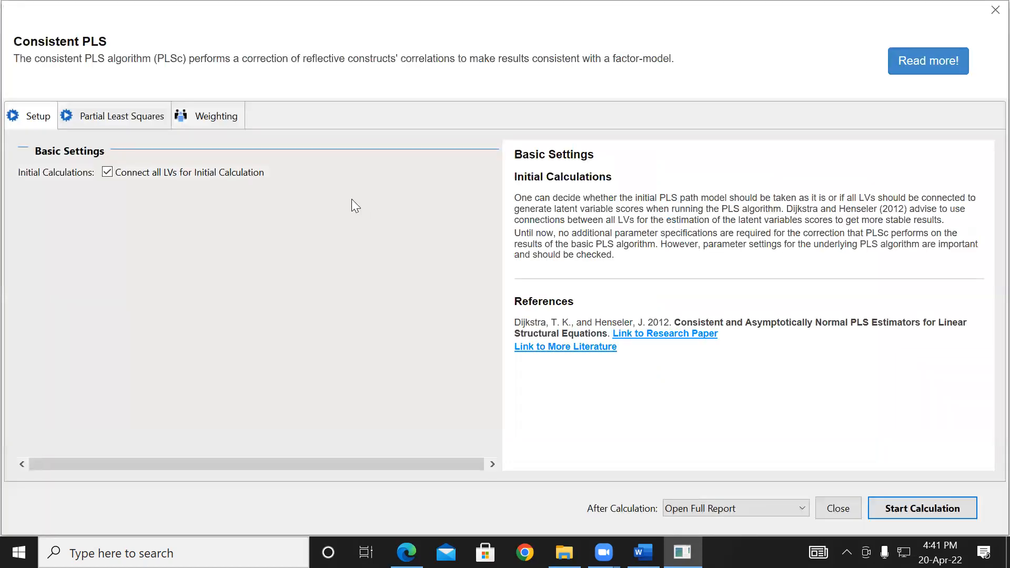
left_click(114, 119)
left_click(197, 115)
left_click(121, 115)
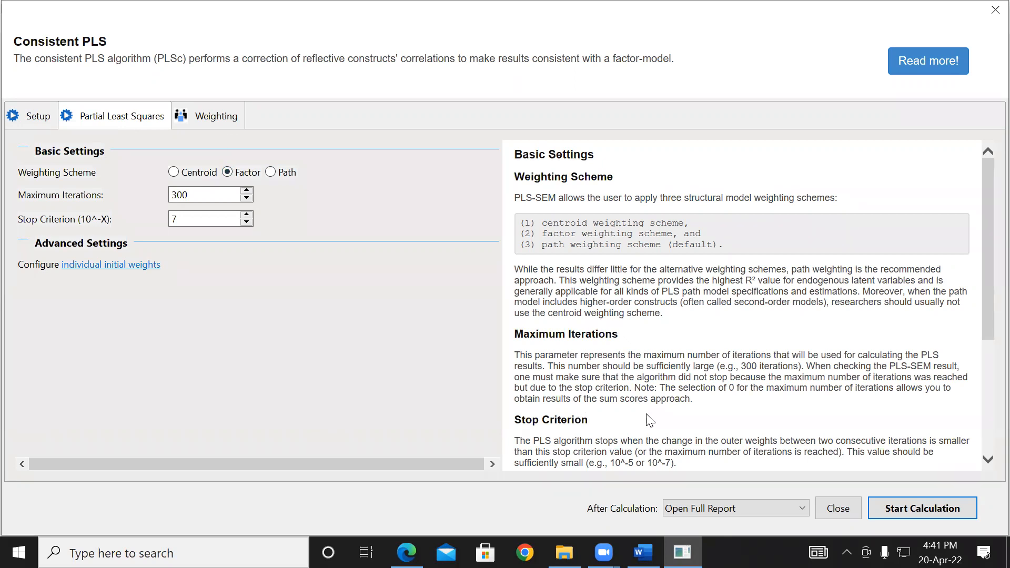
left_click(921, 509)
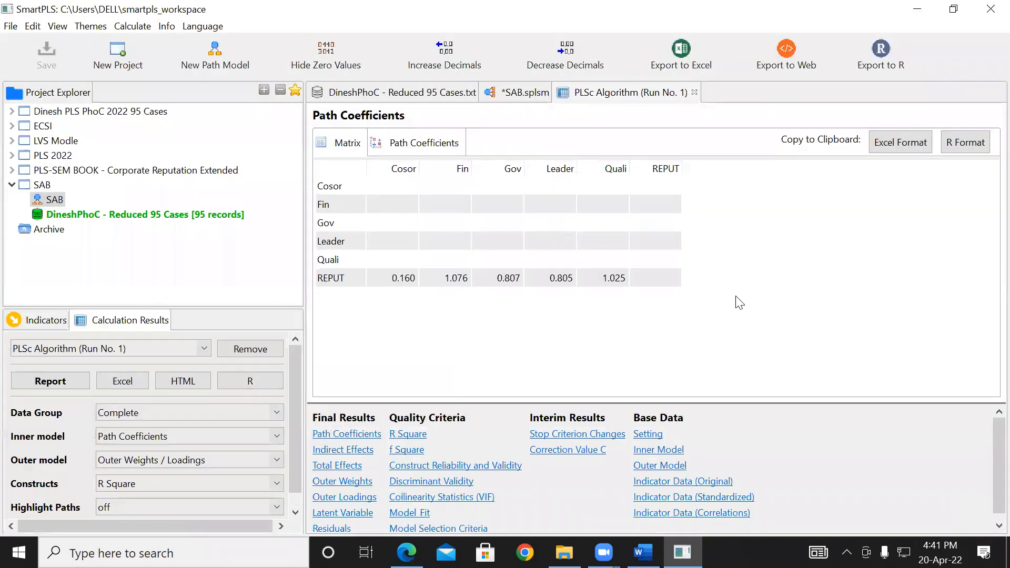
- Examine the loadings, path coefficients and R Square values on the SAB path model diagram
left_click(507, 96)
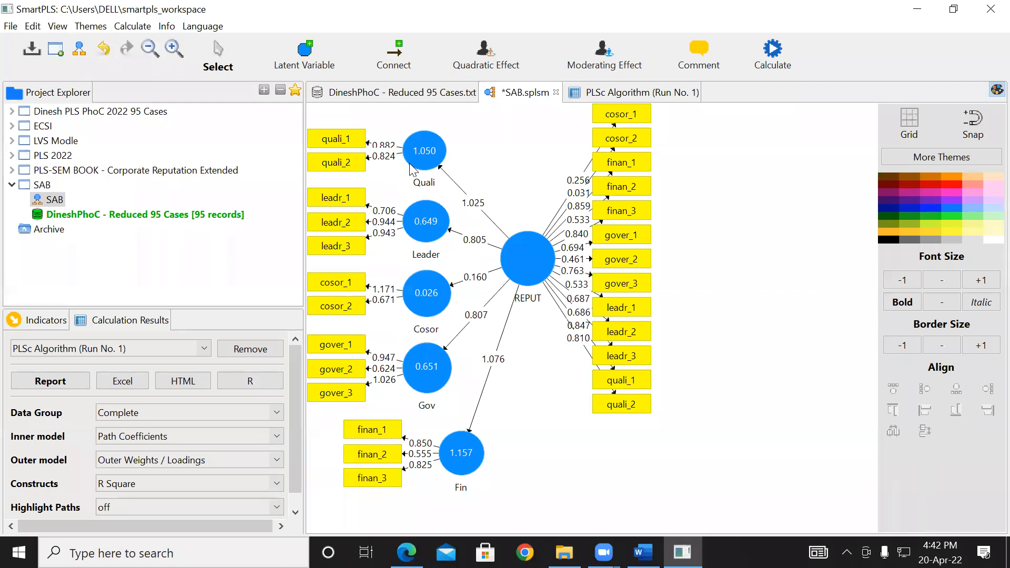
mouse_move(411, 169)
mouse_move(427, 152)
mouse_move(407, 369)
mouse_move(442, 459)
- Review Construct Reliability and Validity for the first consistent PLS run, sorting by Average Variance Extracted and viewing its chart
left_click(616, 95)
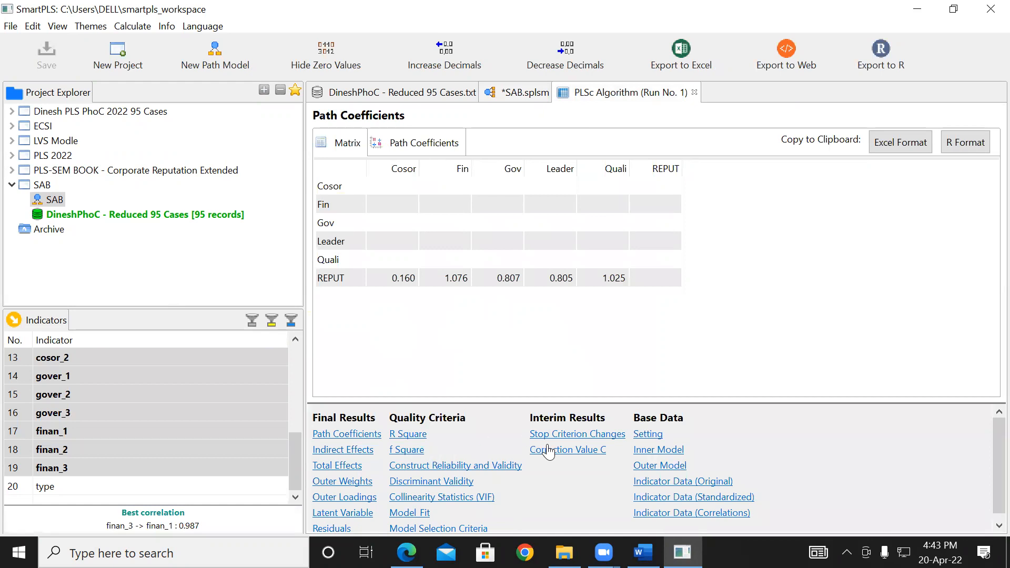
left_click(451, 467)
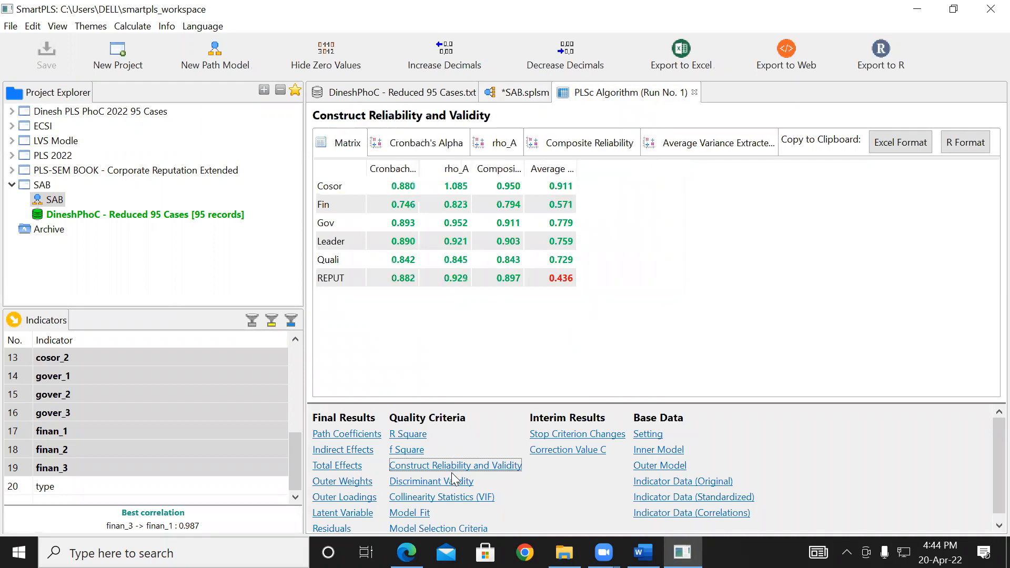
left_click(545, 169)
left_click_drag(577, 167, 724, 180)
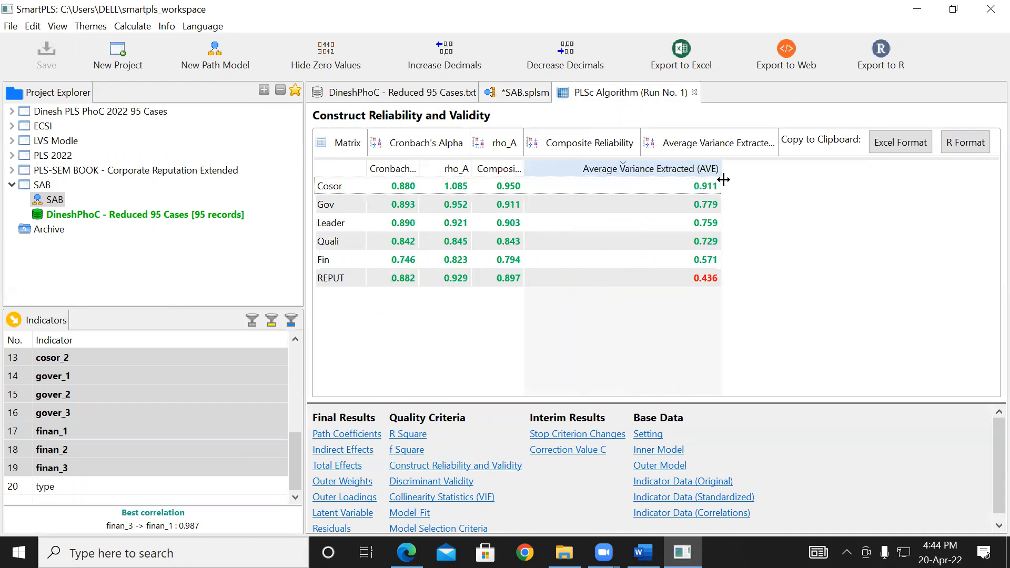
left_click(716, 147)
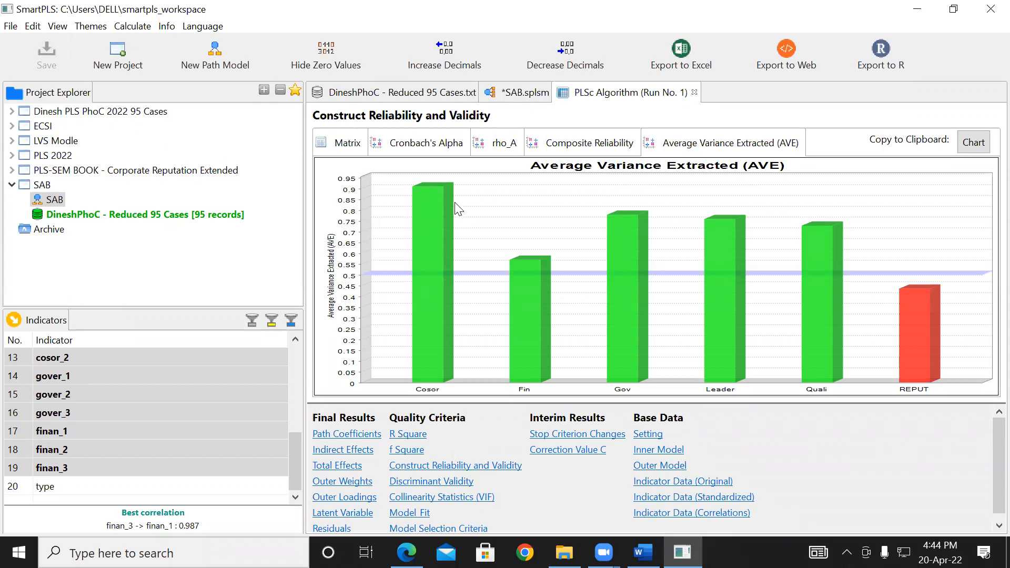
mouse_move(432, 333)
left_click(522, 93)
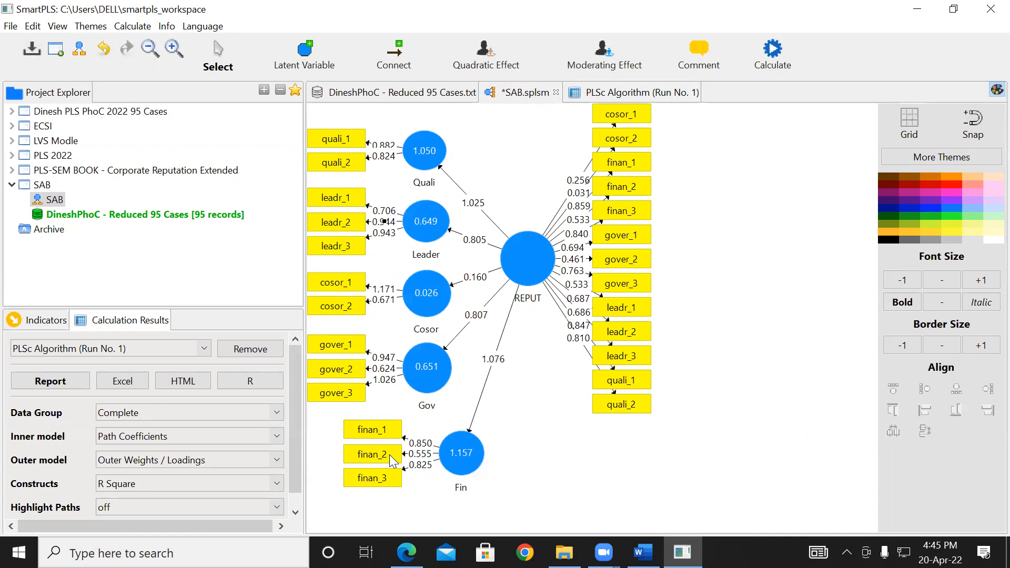
left_click(628, 95)
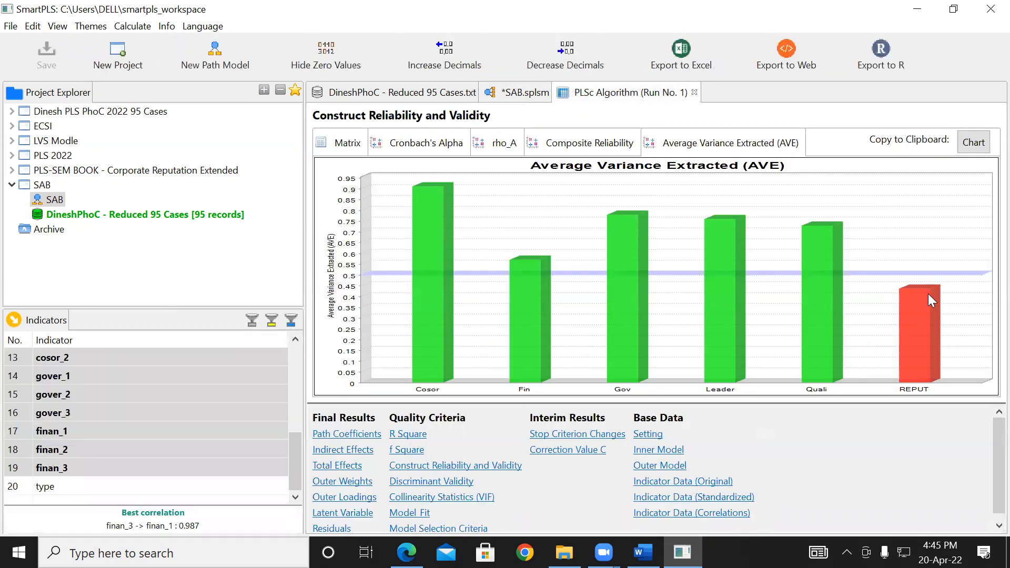
- Delete the finan_2 indicator from both the higher-order REPUT construct and the Fin construct in the SAB model
left_click(509, 99)
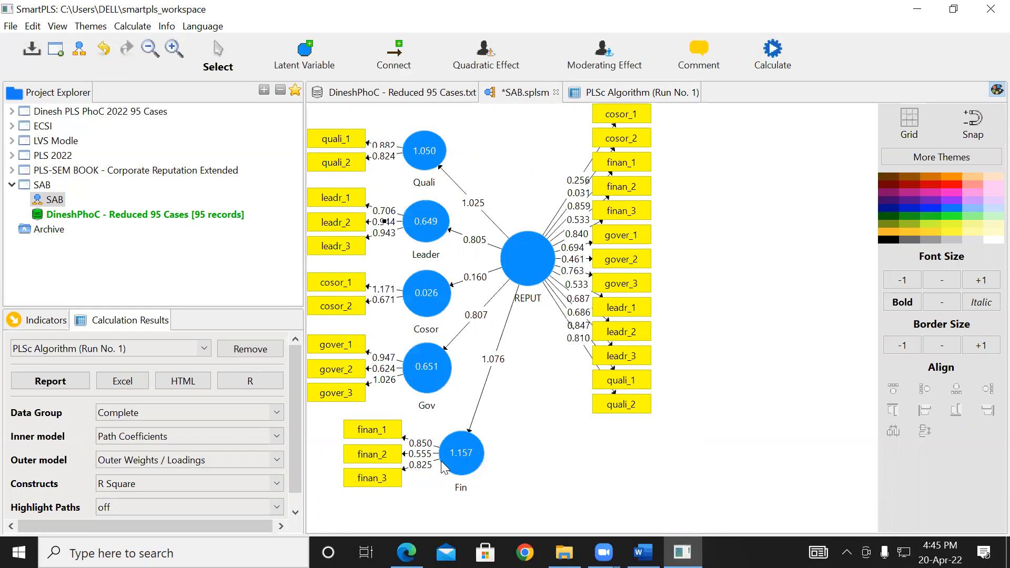
mouse_move(443, 467)
left_click(622, 192)
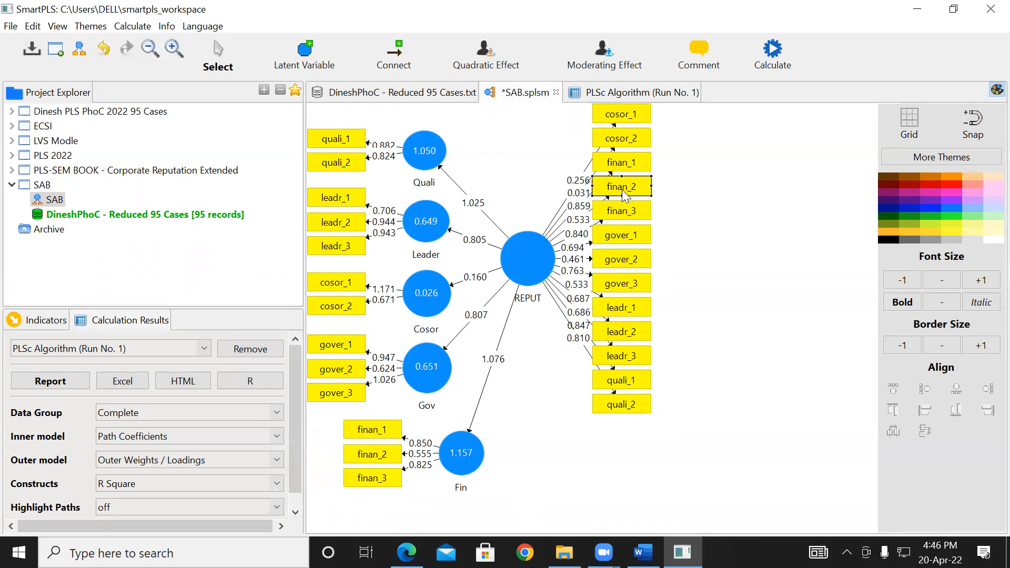
key("Delete")
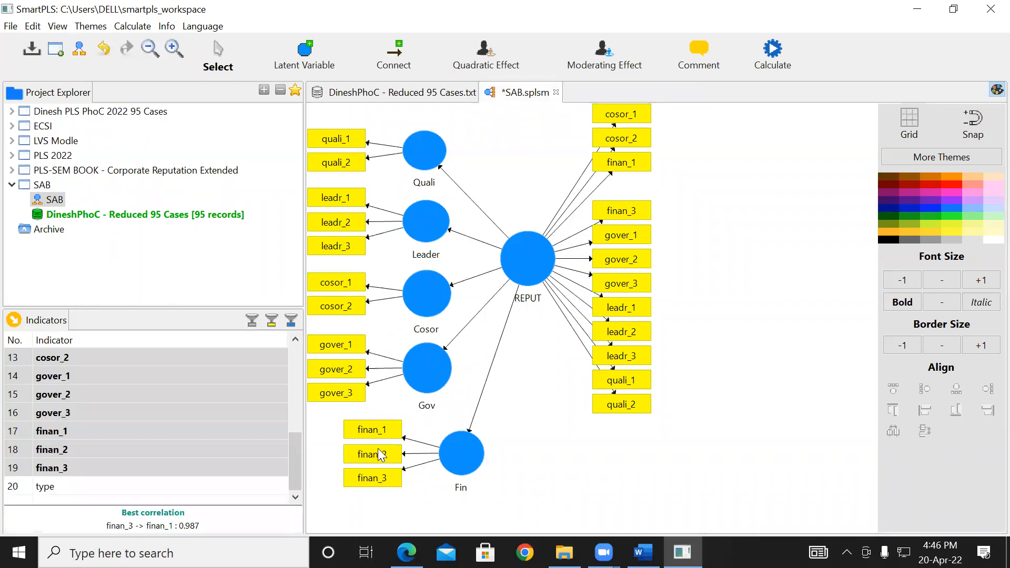
left_click(380, 457)
key("Delete")
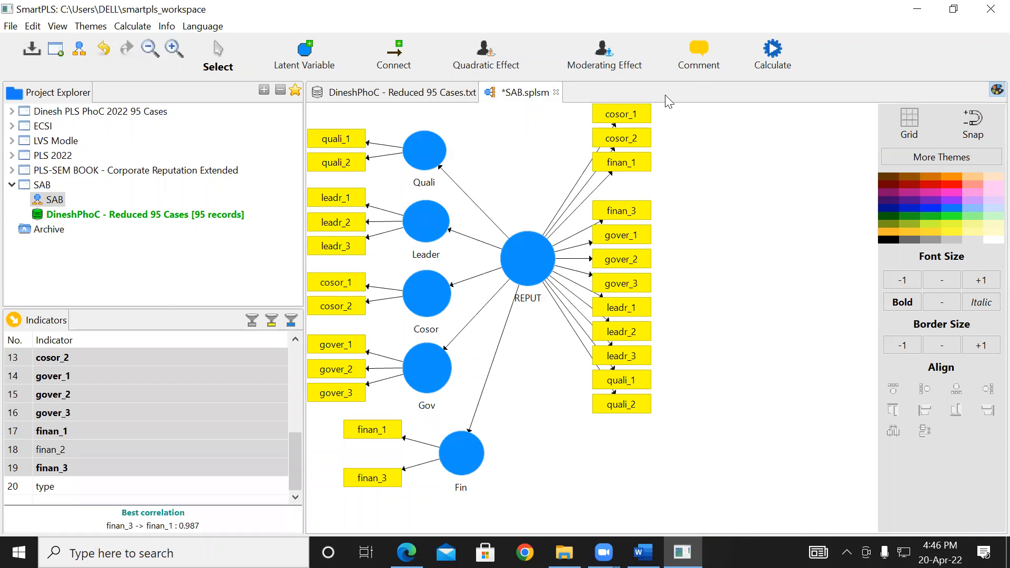
- Run the Consistent PLS Algorithm on the model without finan_2, with all LVs connected initially and the Factor weighting scheme
left_click(772, 52)
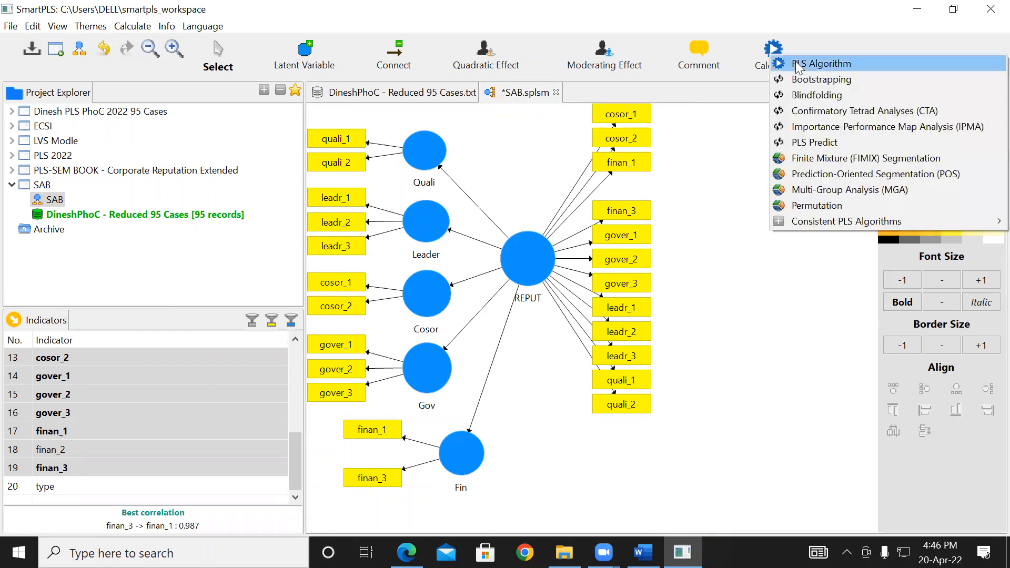
mouse_move(812, 221)
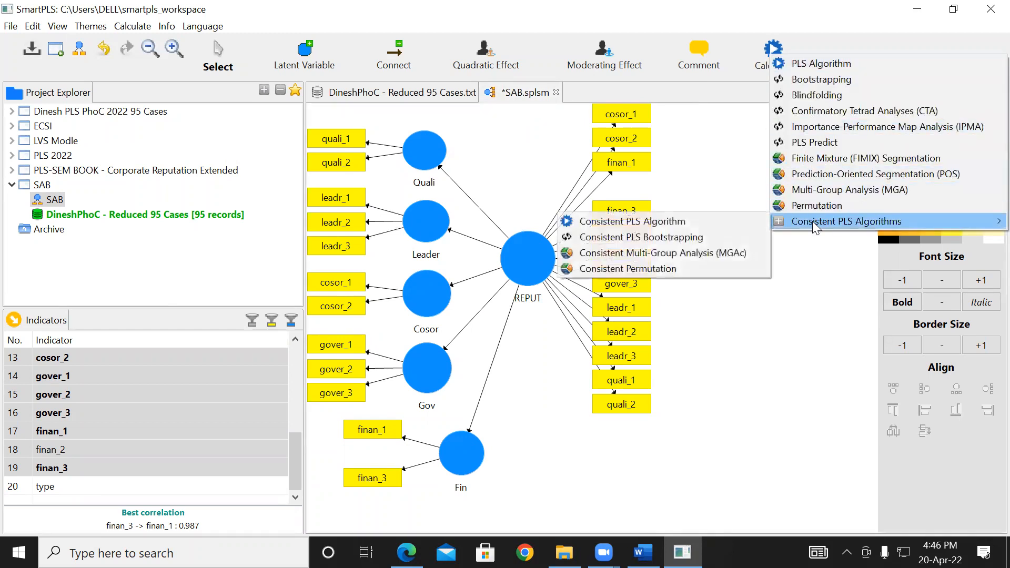
left_click(646, 221)
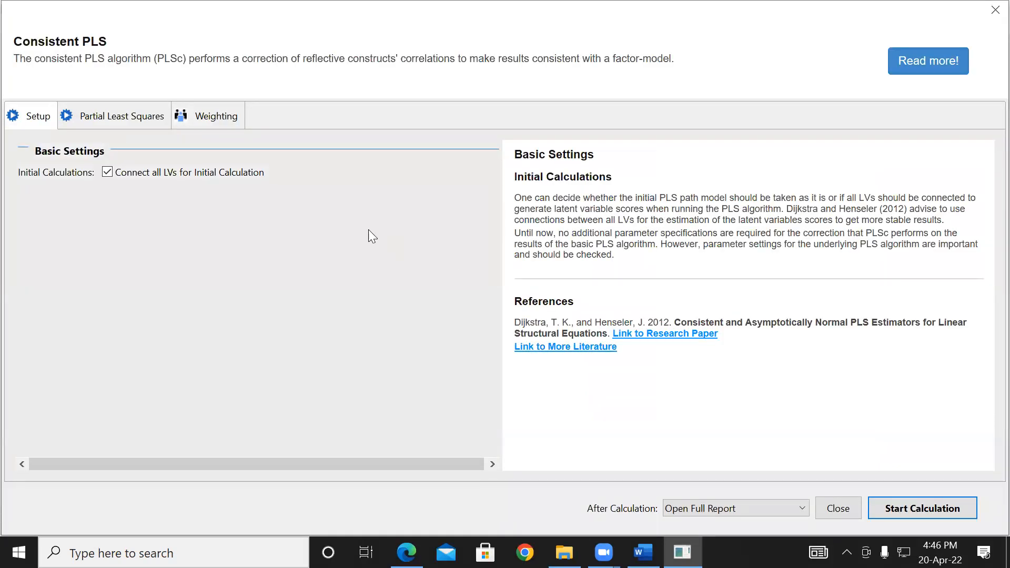
left_click(126, 119)
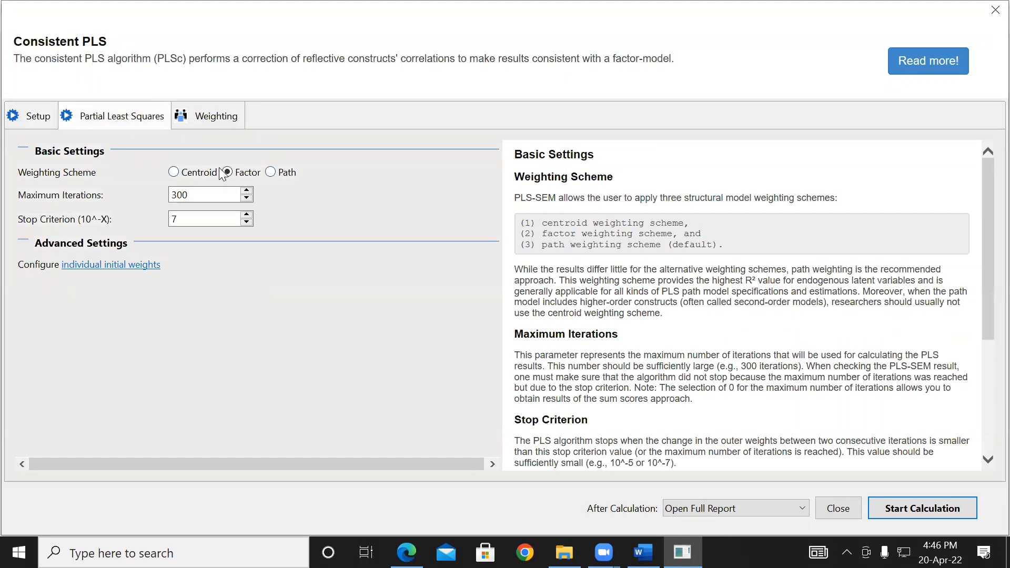
left_click(922, 509)
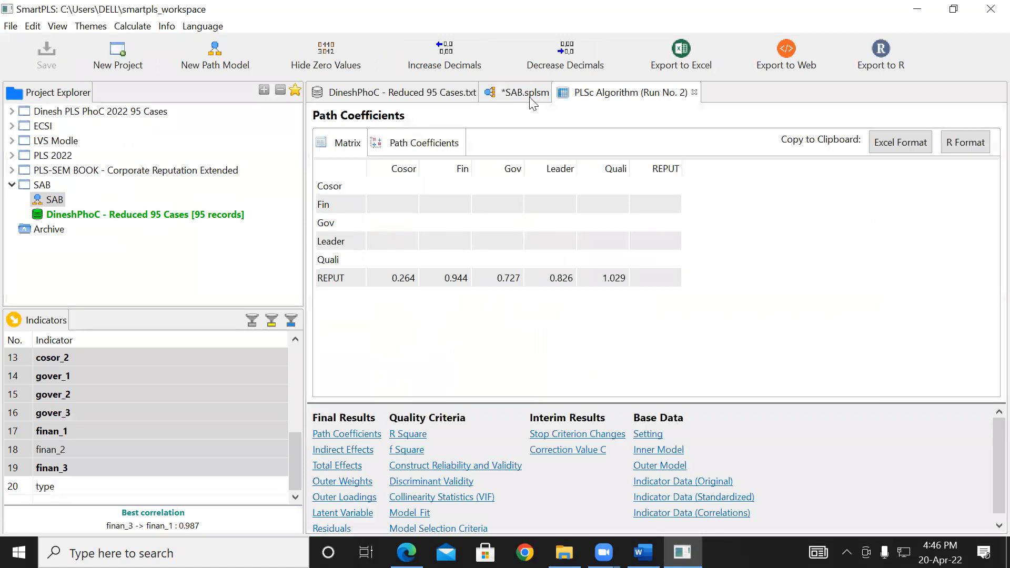
- Check the second run's results on the path diagram and view the Average Variance Extracted chart under Construct Reliability and Validity
left_click(507, 93)
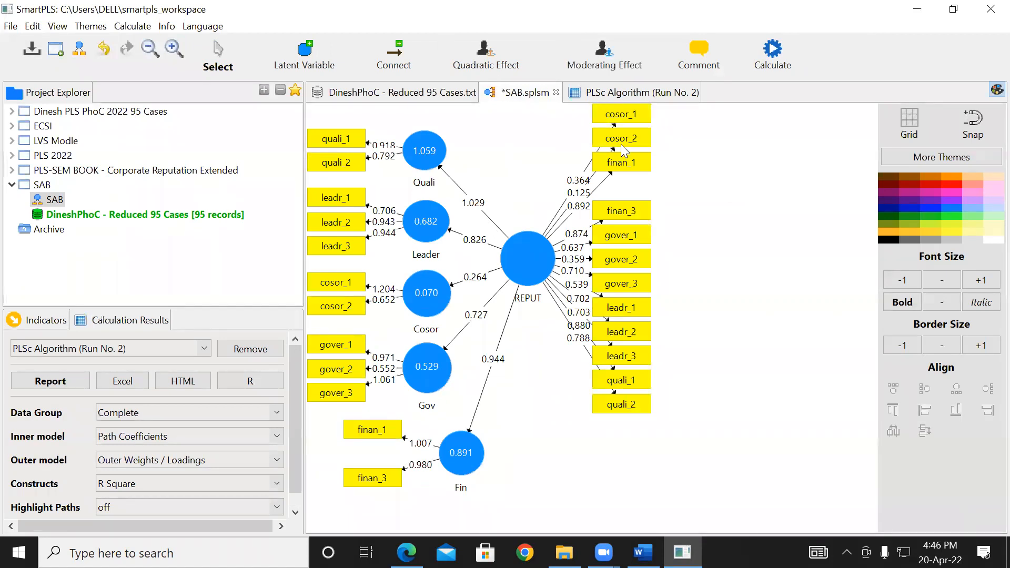
left_click(657, 94)
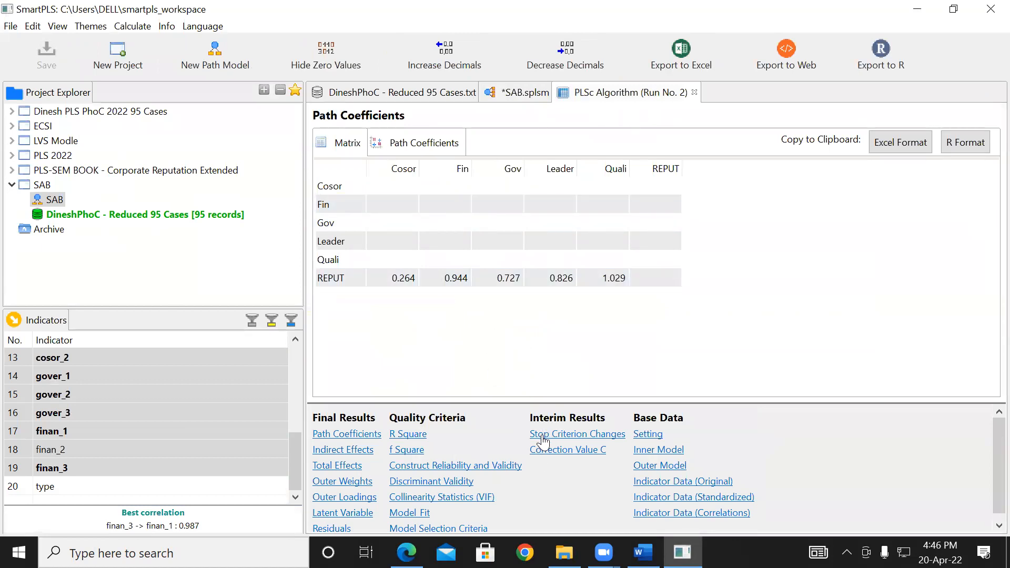
left_click(454, 466)
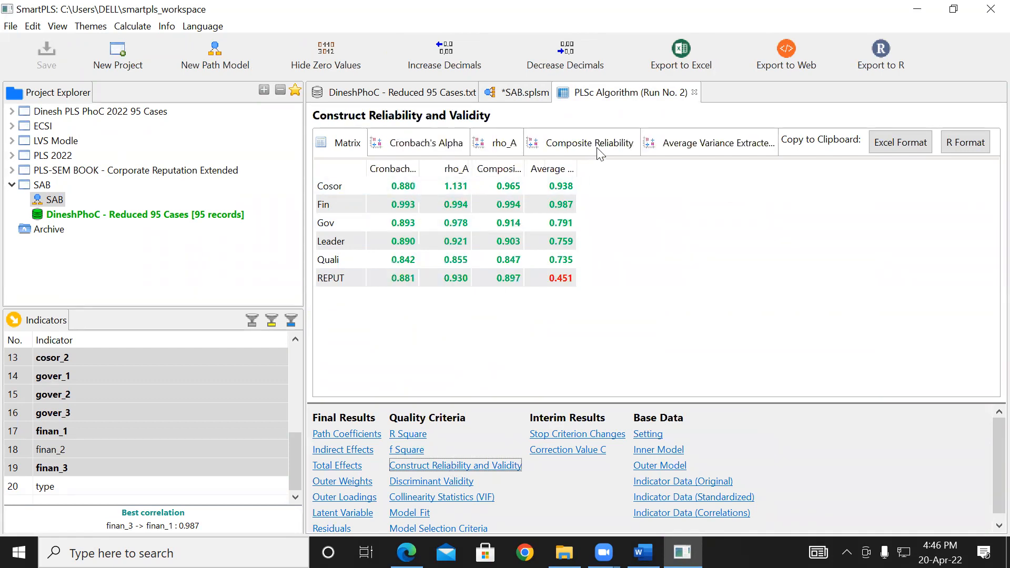
left_click(692, 149)
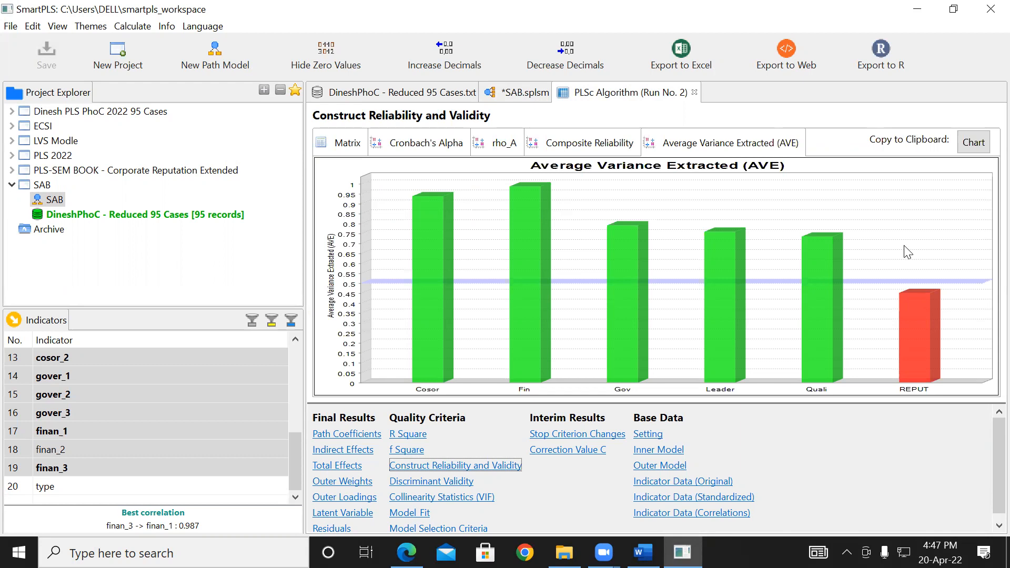
- Delete the gover_2 indicator from both the Gov construct and the higher-order REPUT construct
left_click(516, 96)
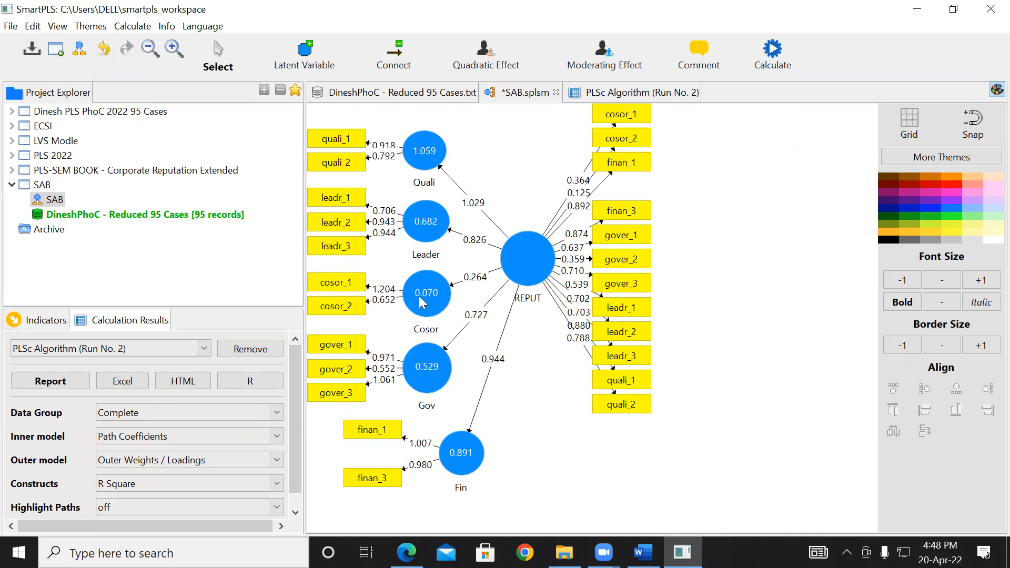
mouse_move(420, 302)
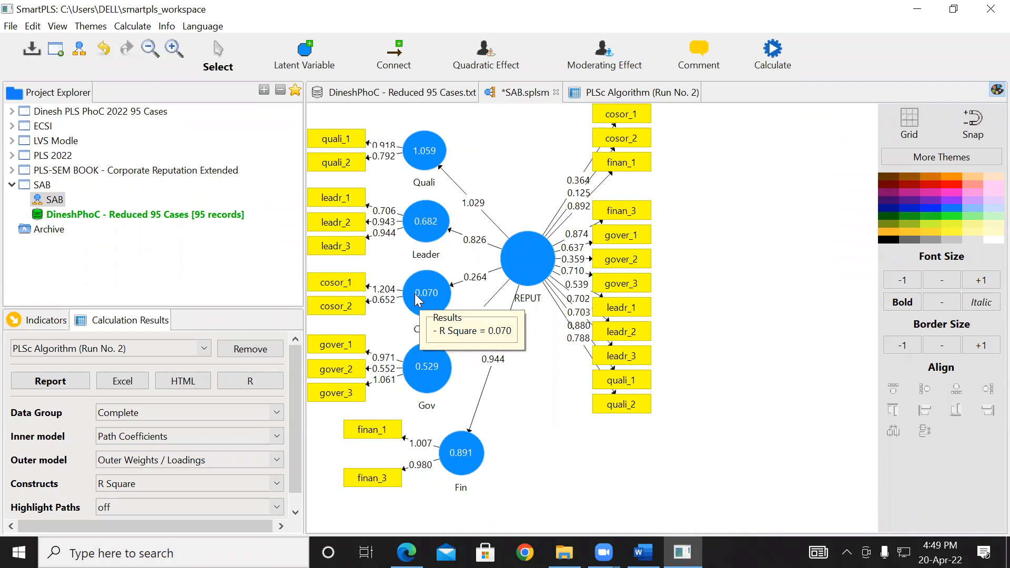
left_click(327, 372)
key("Delete")
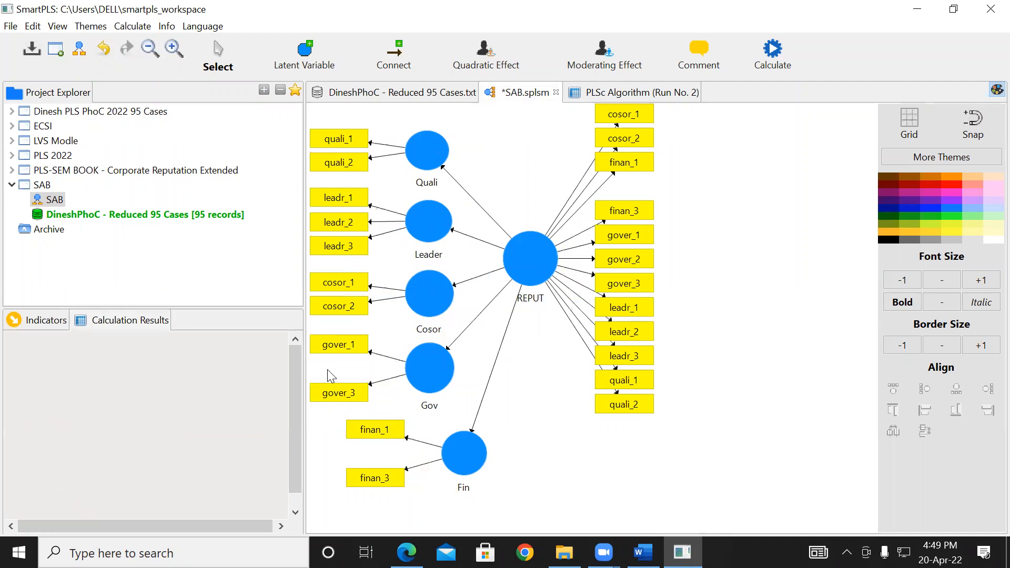
left_click(630, 269)
key("Delete")
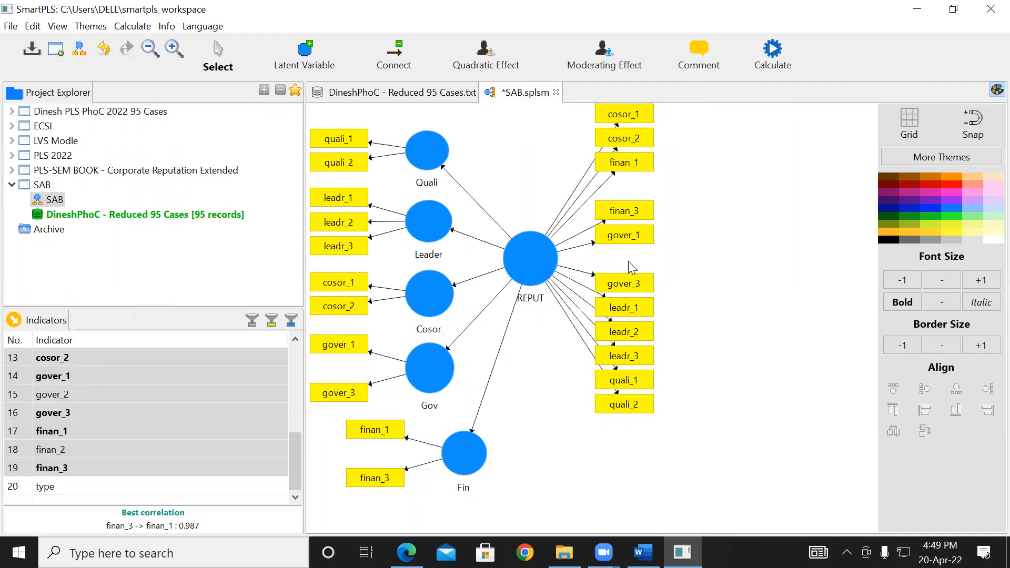
- Run the Consistent PLS Algorithm again on the model without finan_2 and gover_2
left_click(758, 69)
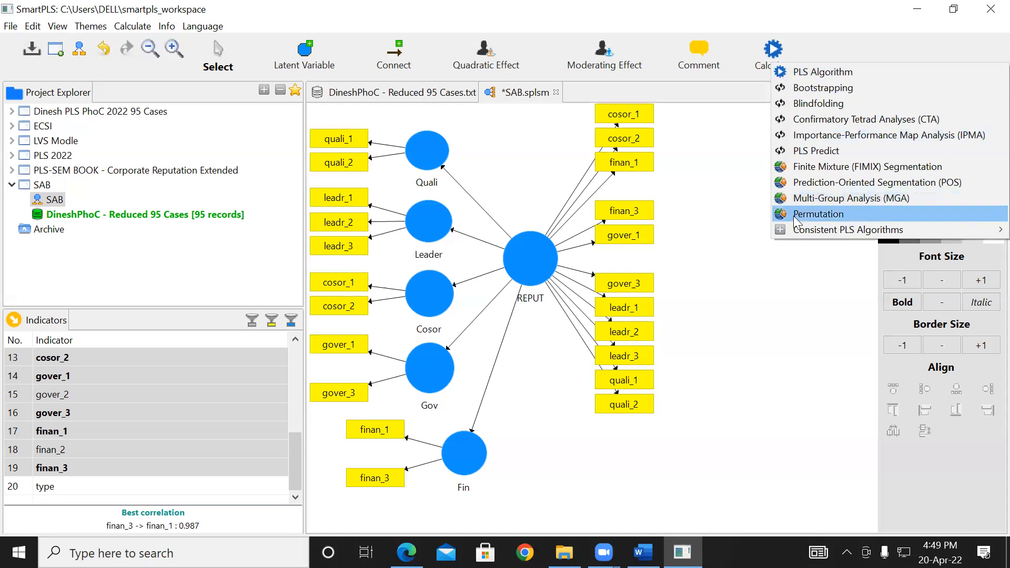
mouse_move(799, 230)
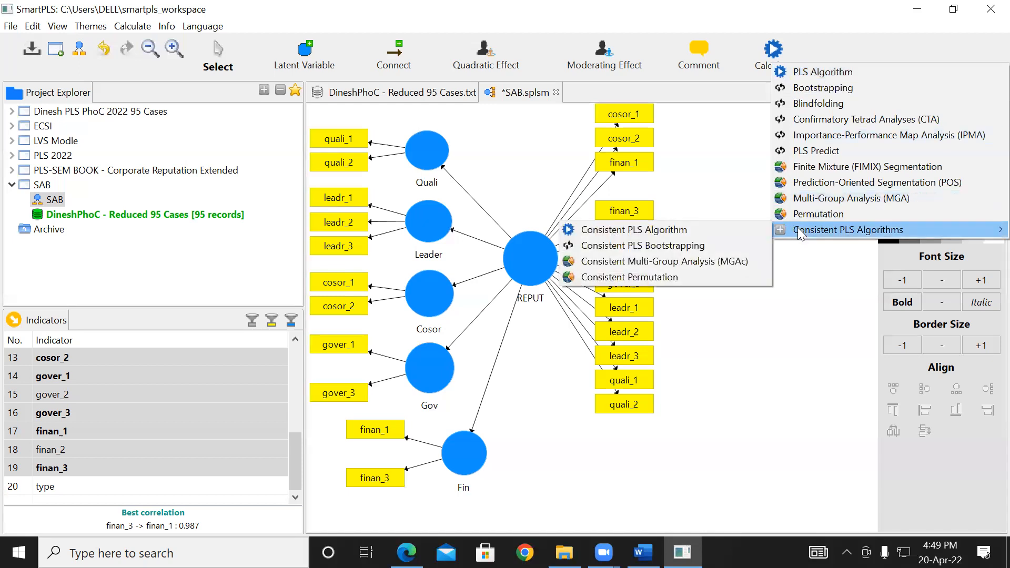
left_click(664, 231)
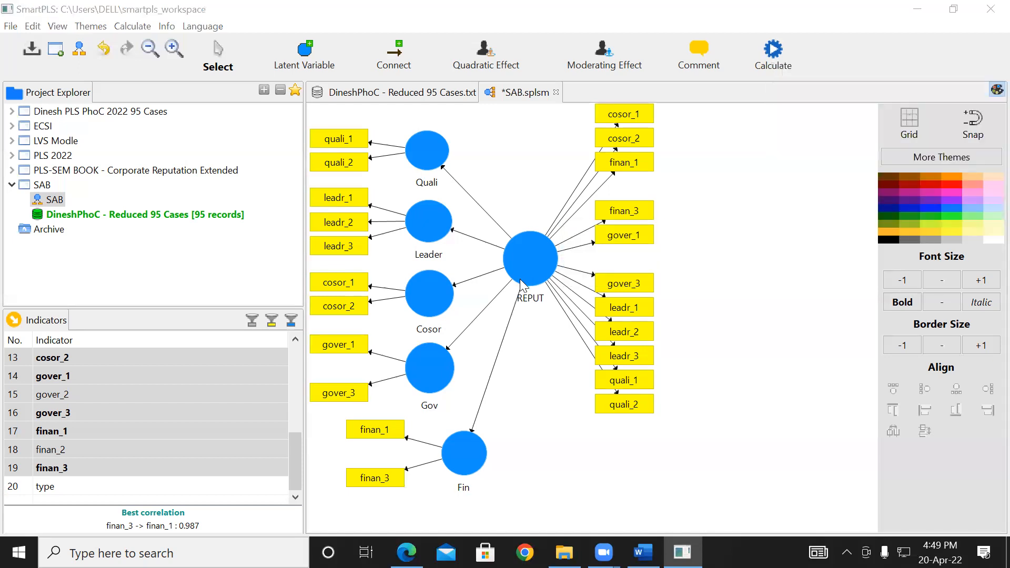
left_click(922, 508)
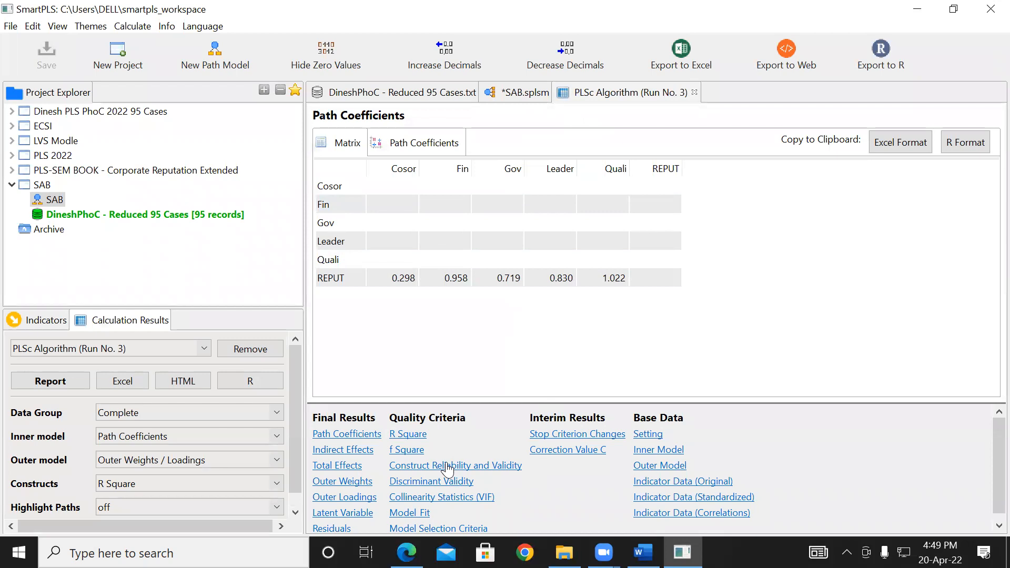
- Review the third run's AVE, Cronbach's Alpha and Composite Reliability charts and the updated path diagram
left_click(452, 466)
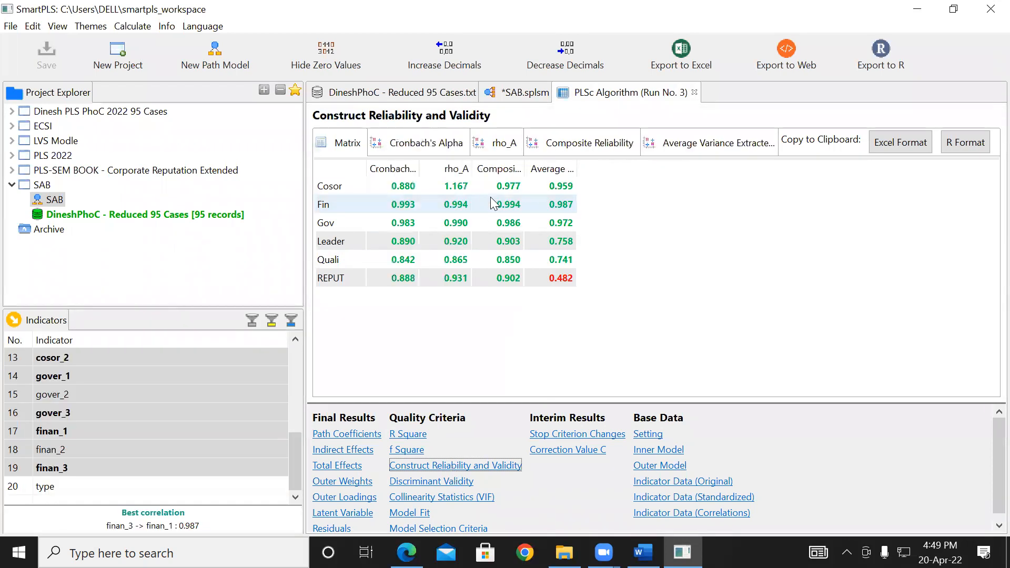
left_click(675, 150)
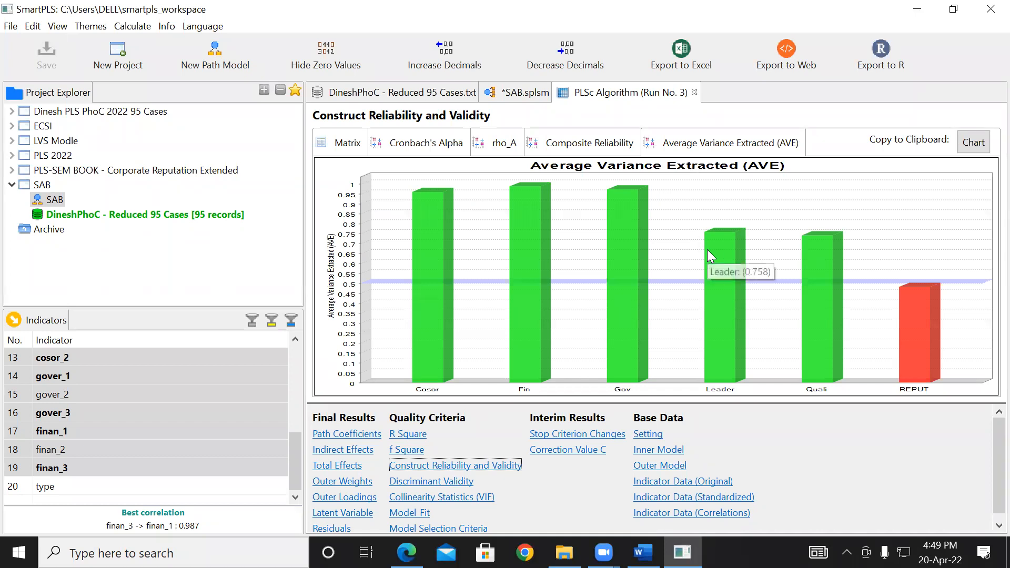
mouse_move(921, 308)
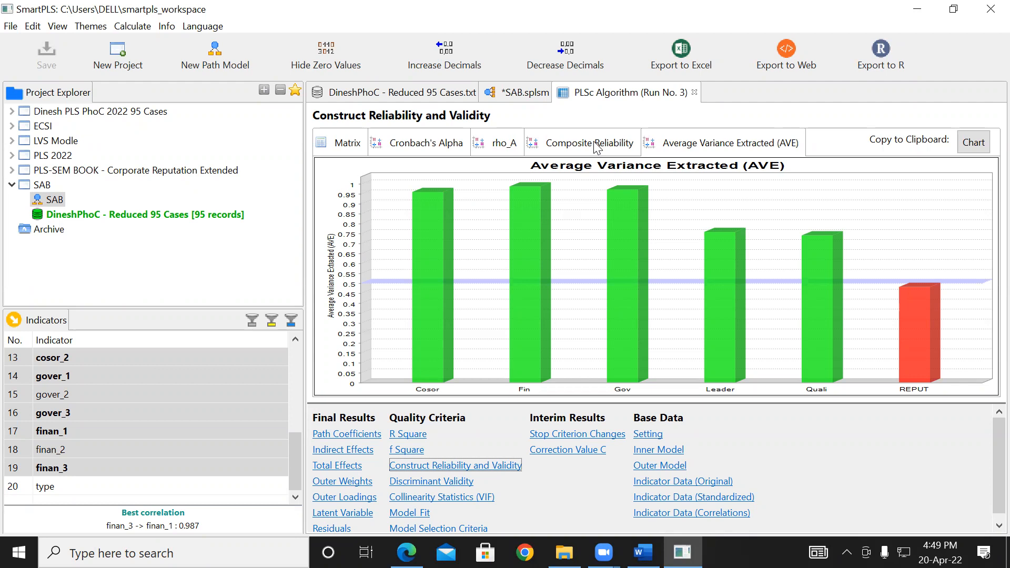
left_click(430, 149)
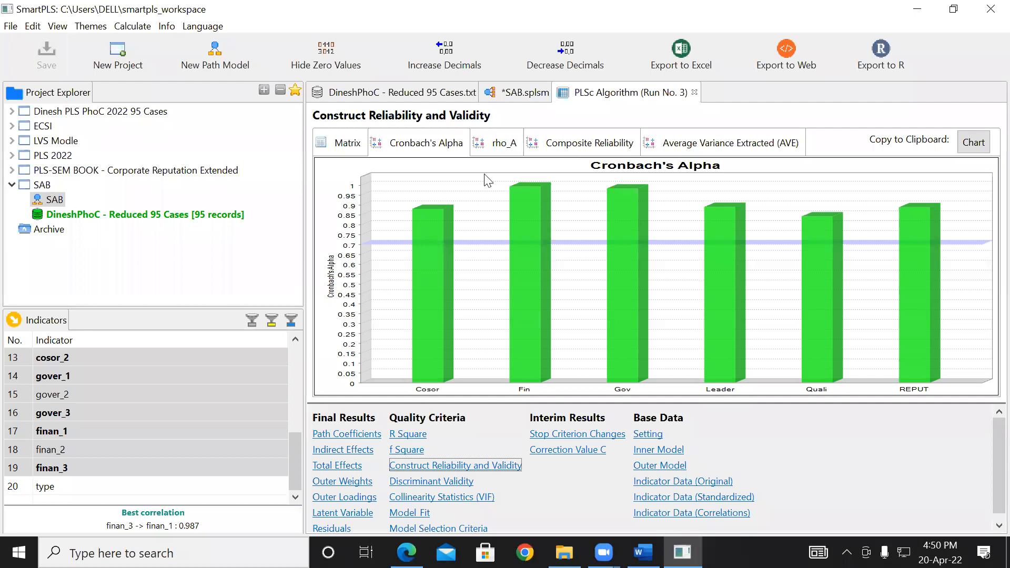
left_click(575, 150)
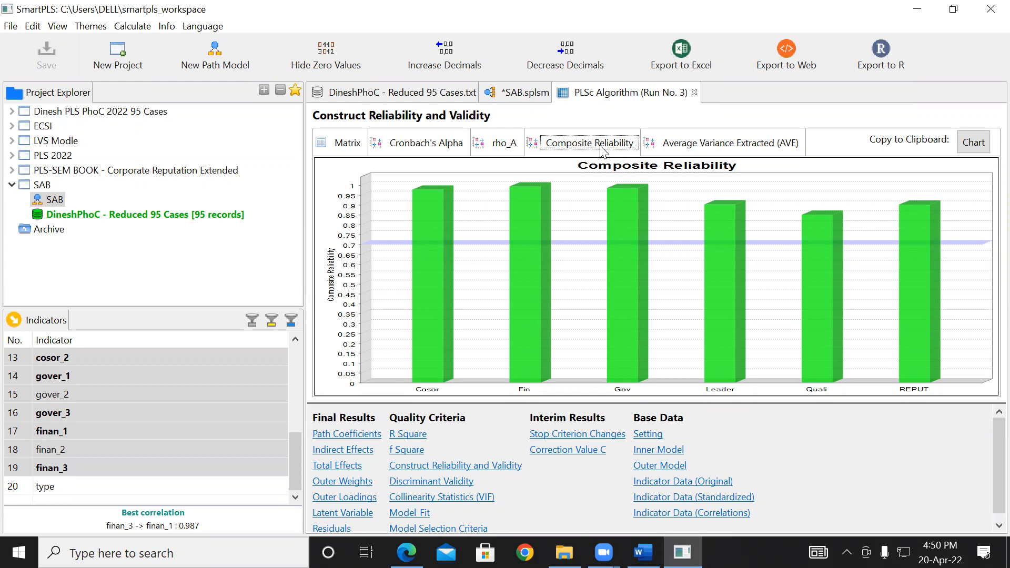
left_click(685, 149)
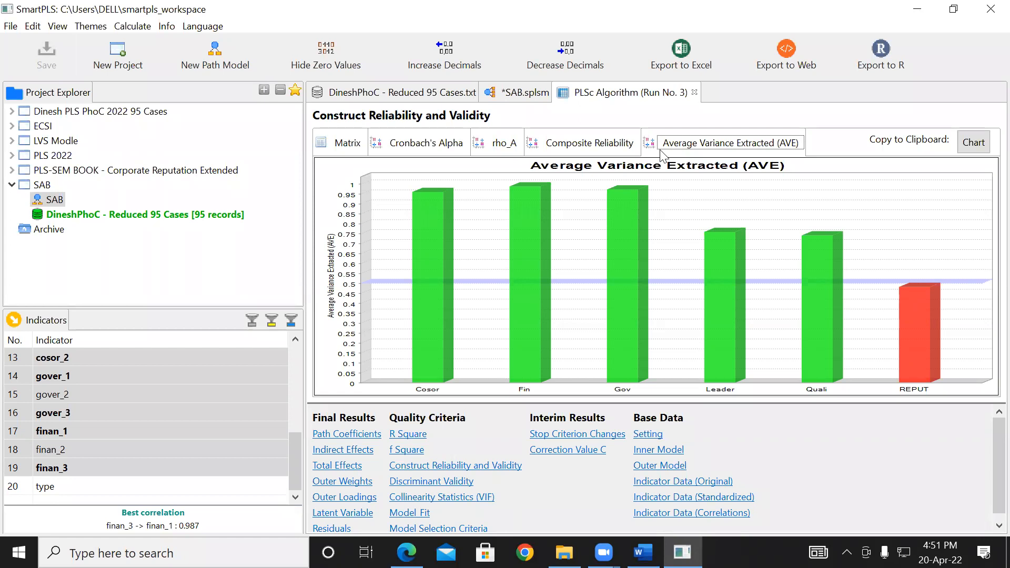
left_click(539, 89)
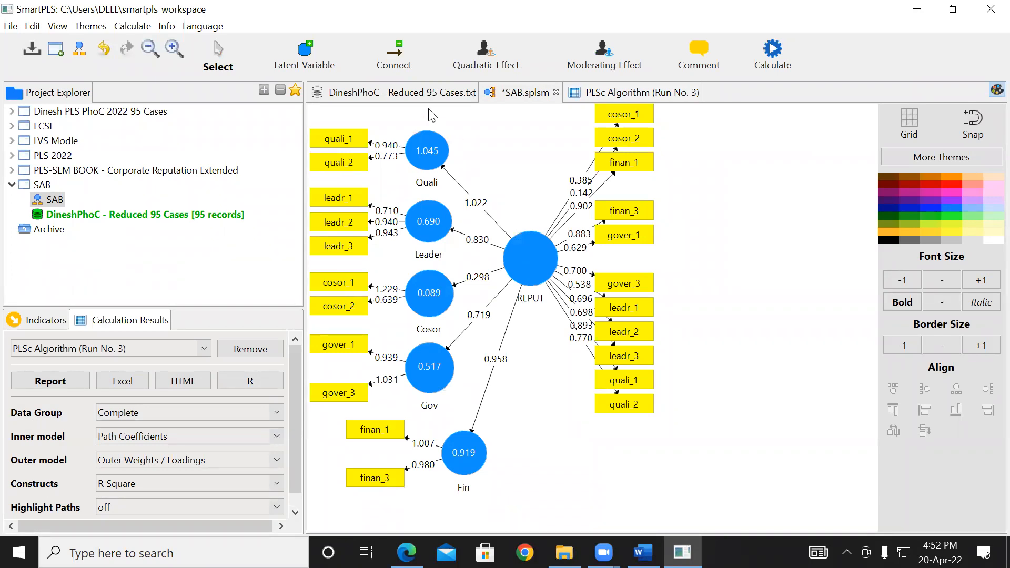
left_click(595, 101)
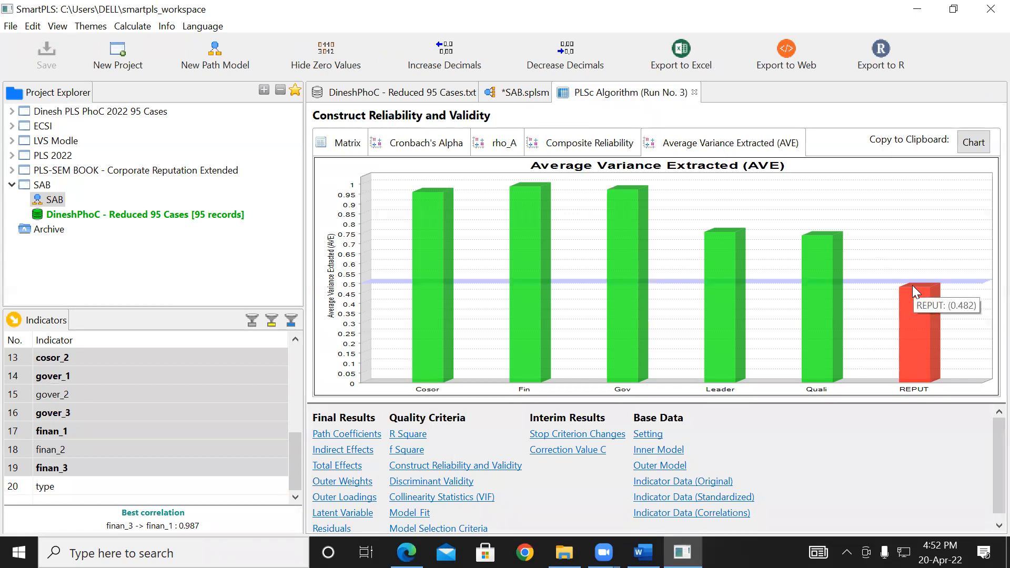
- Compare the constructs in the third run's Cronbach's Alpha, Composite Reliability and Average Variance Extracted charts, paying attention to REPUT
left_click(420, 151)
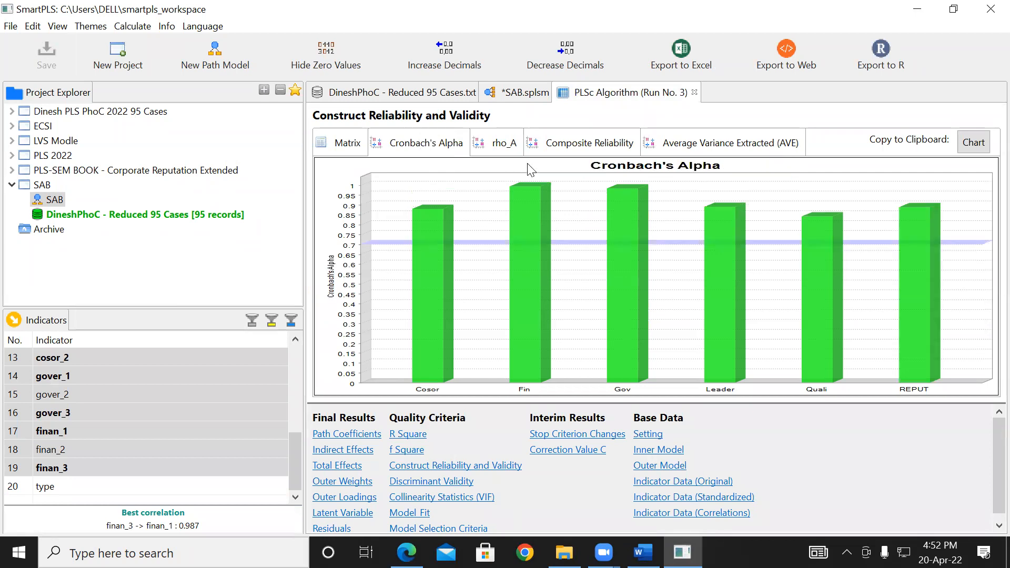
left_click(587, 147)
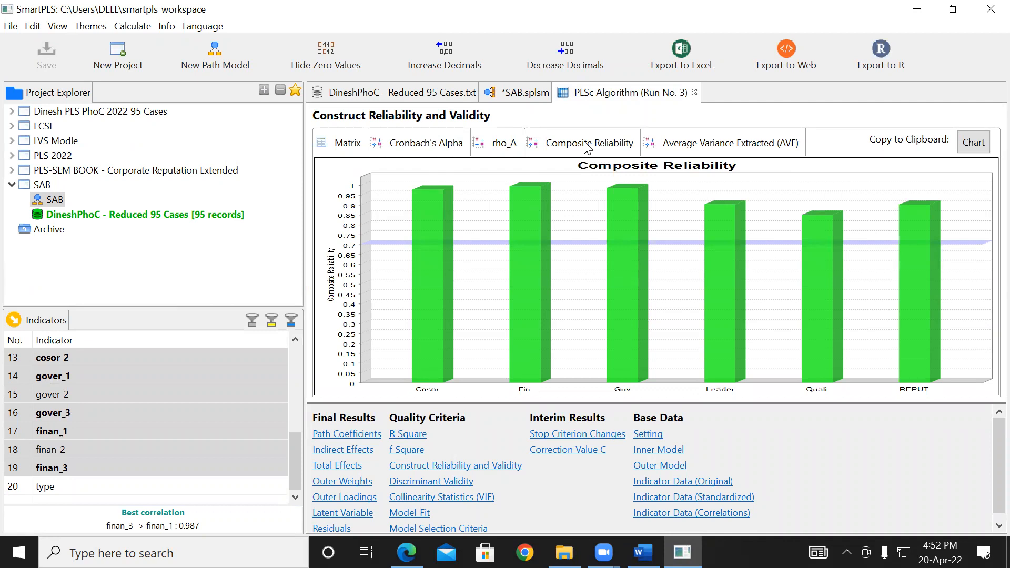
left_click(719, 148)
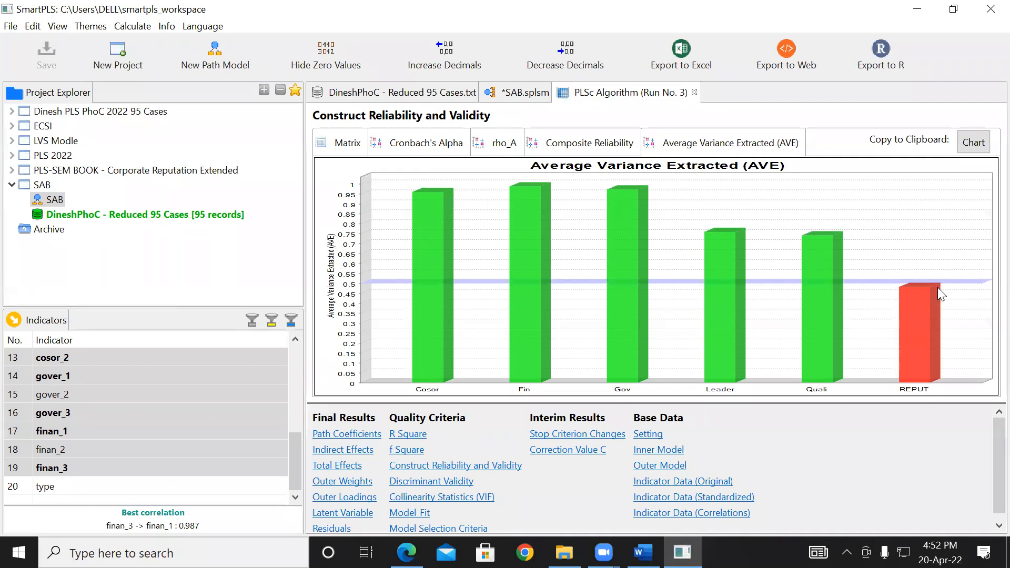
mouse_move(918, 287)
left_click(431, 469)
left_click(584, 149)
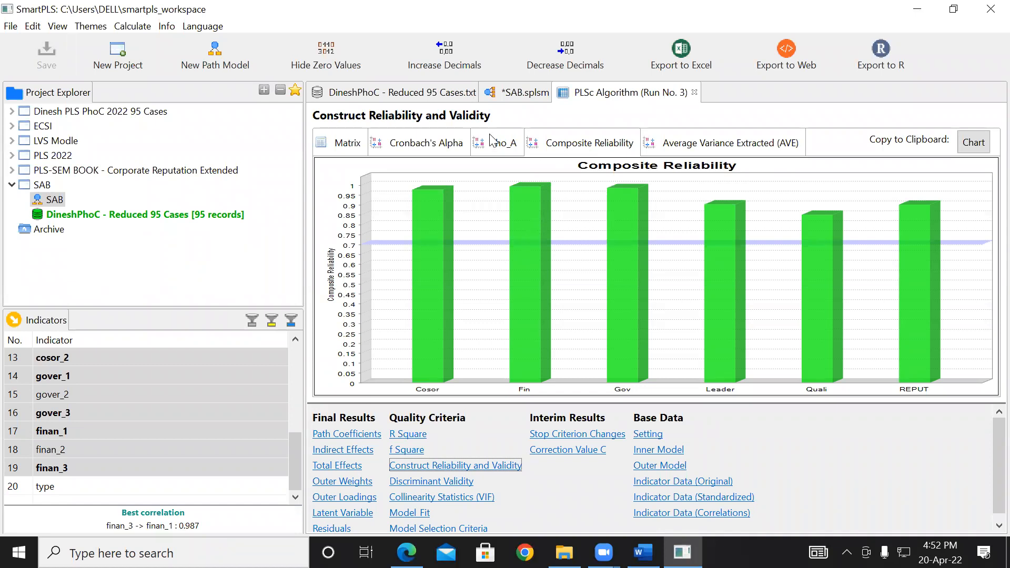
- Display the Construct Reliability and Validity matrix with the Composite Reliability and Average Variance Extracted columns widened to their full headings
left_click(339, 147)
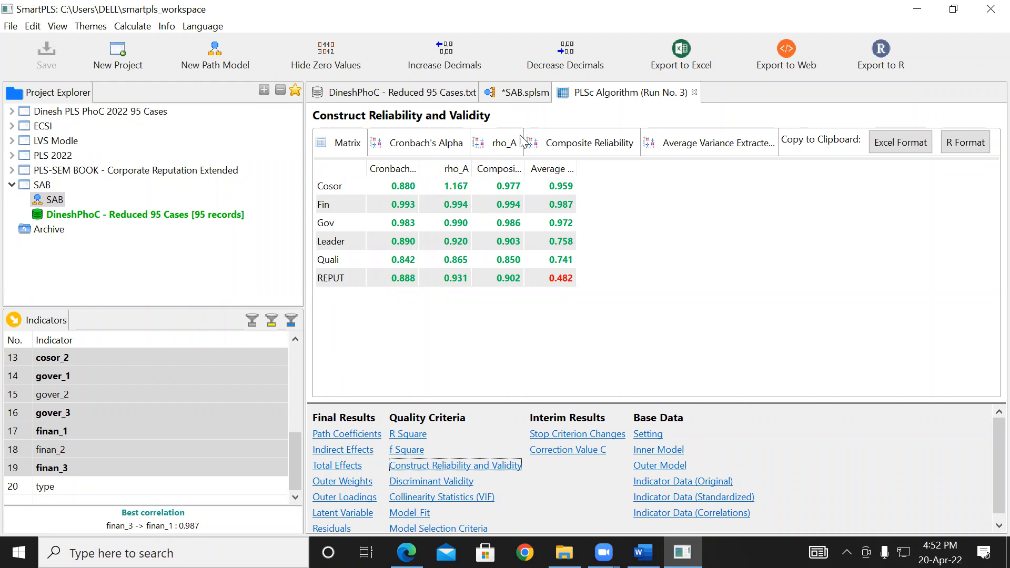
left_click_drag(524, 167, 657, 185)
left_click_drag(711, 162, 807, 188)
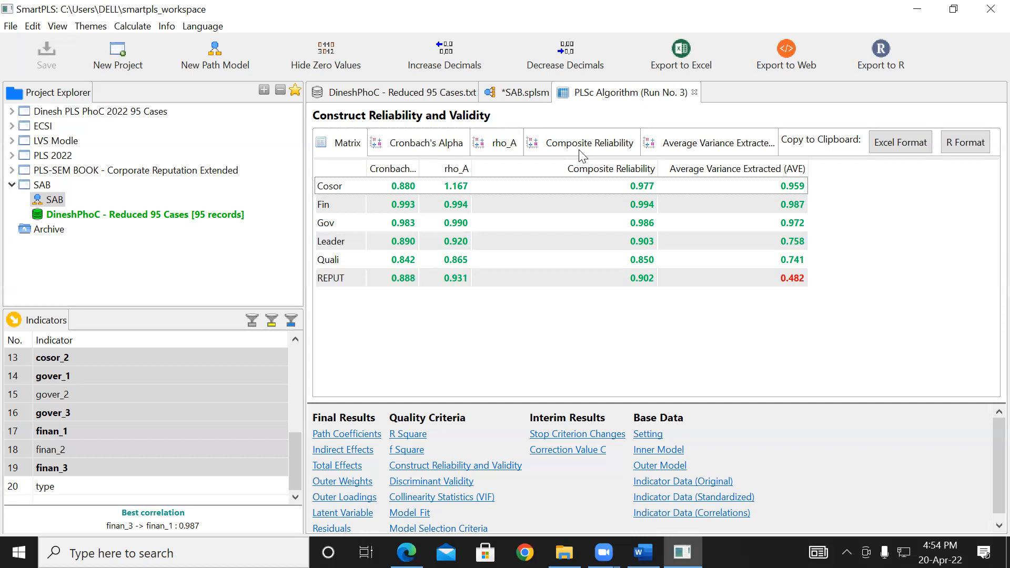
- Check the loadings on the SAB path diagram and open the third run's Discriminant Validity results with the Fornell-Larcker criterion
left_click(521, 93)
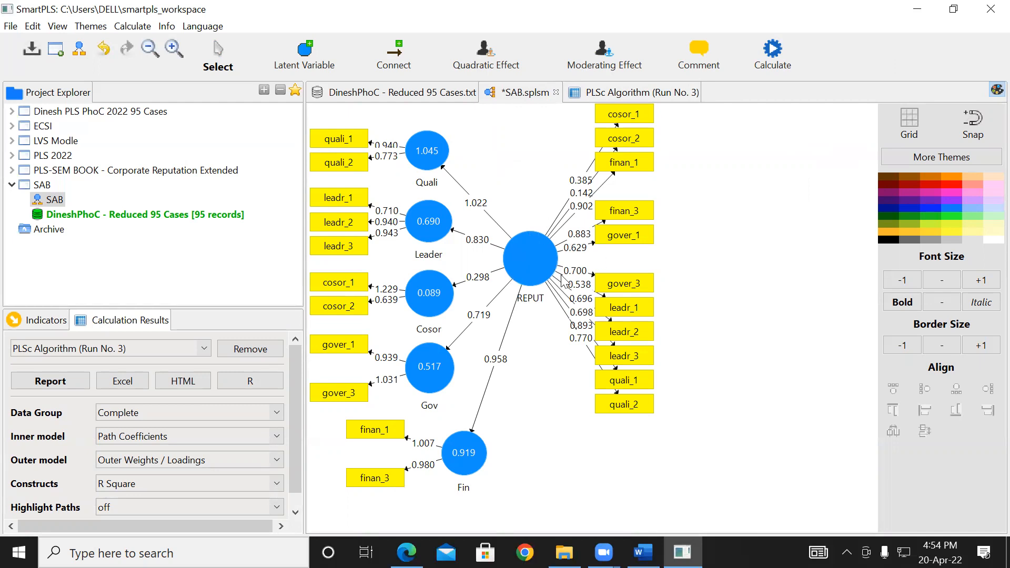
left_click(627, 94)
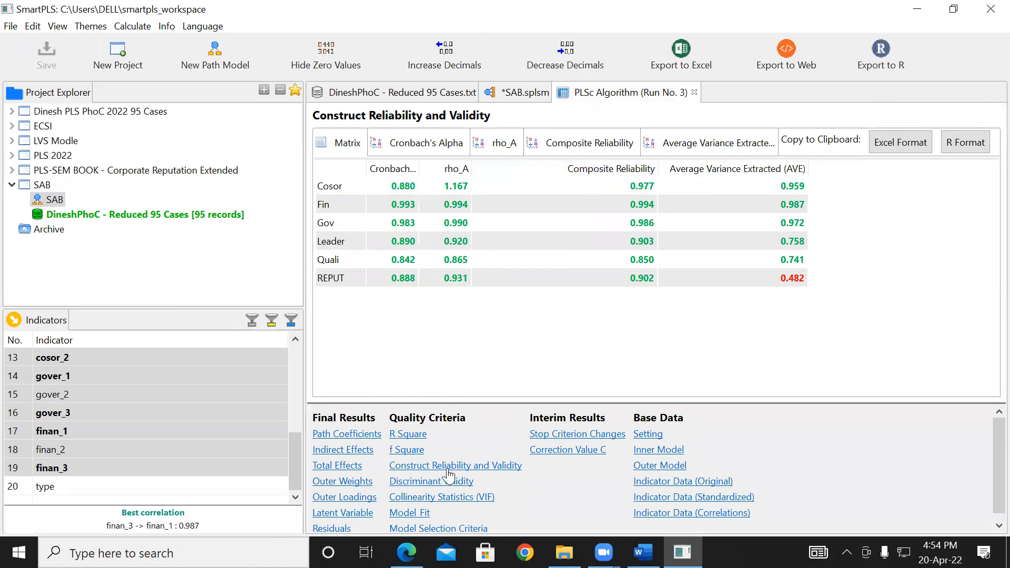
left_click(426, 482)
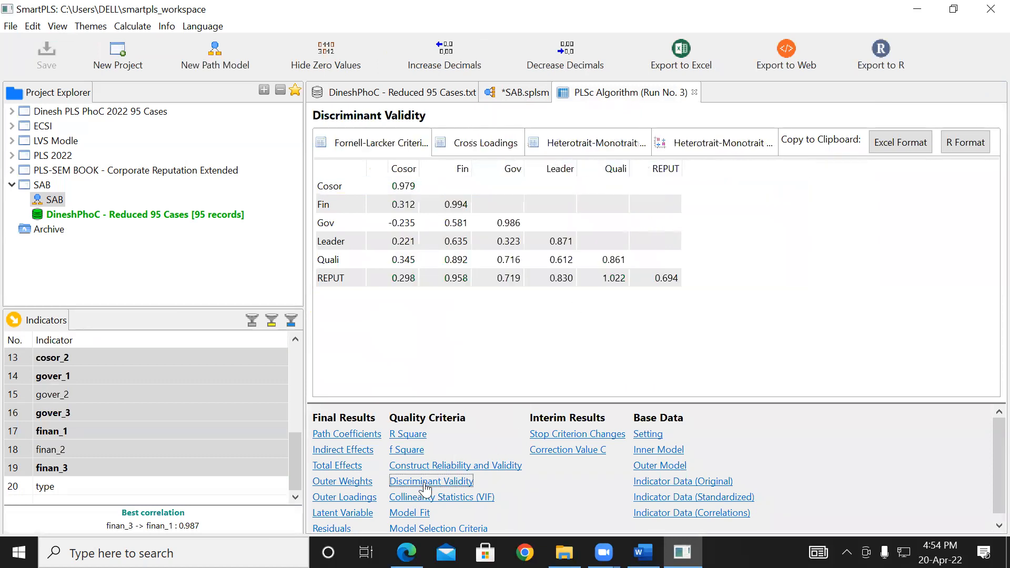
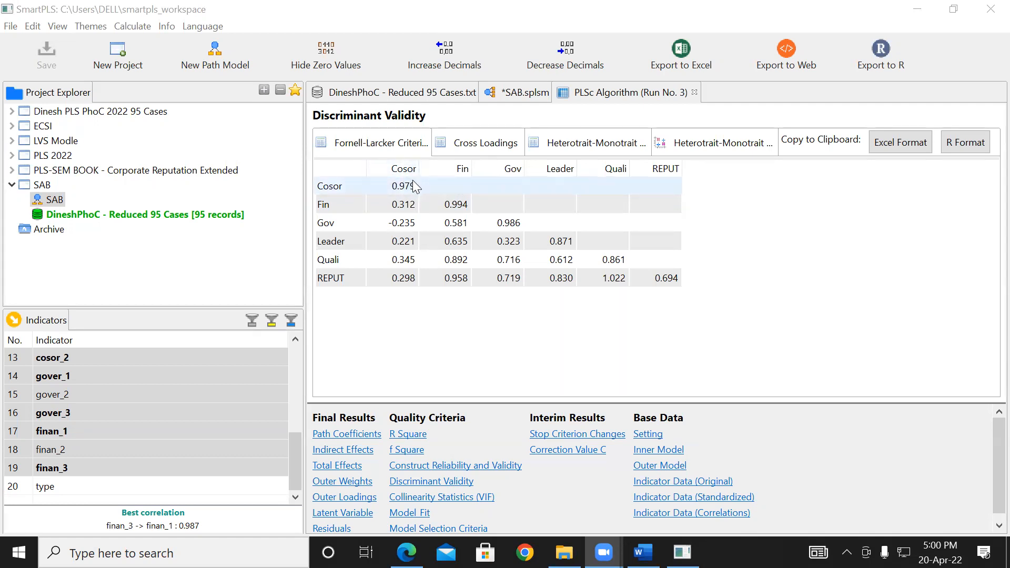
- Examine the third run's Average Variance Extracted chart and the Construct Reliability and Validity matrix
left_click(454, 466)
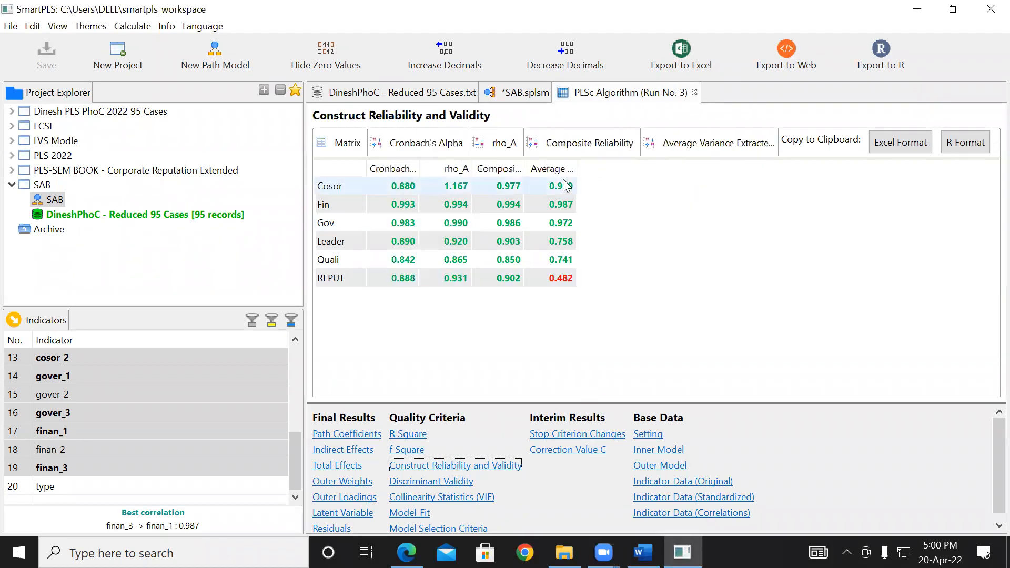
left_click(691, 144)
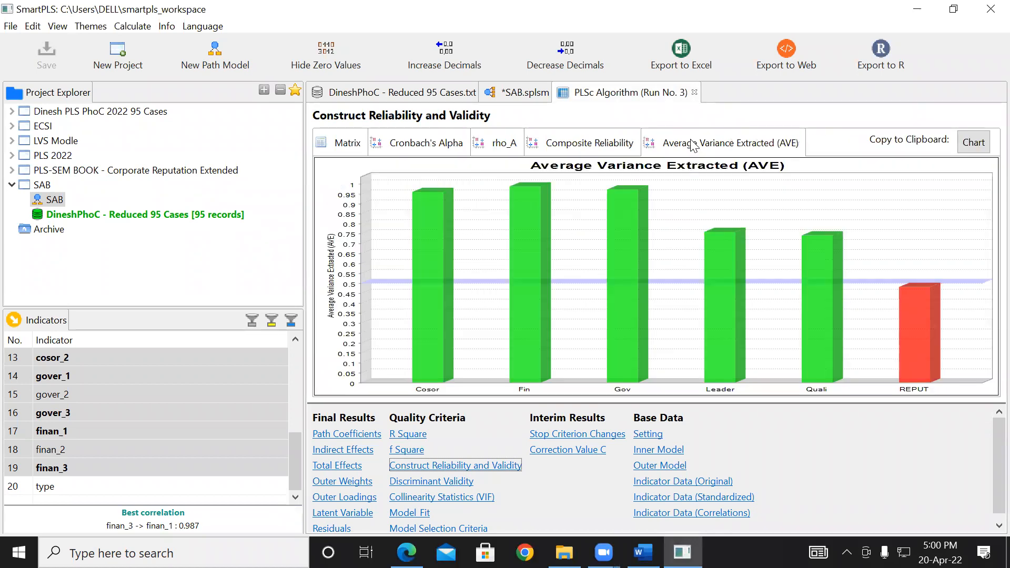
left_click(353, 143)
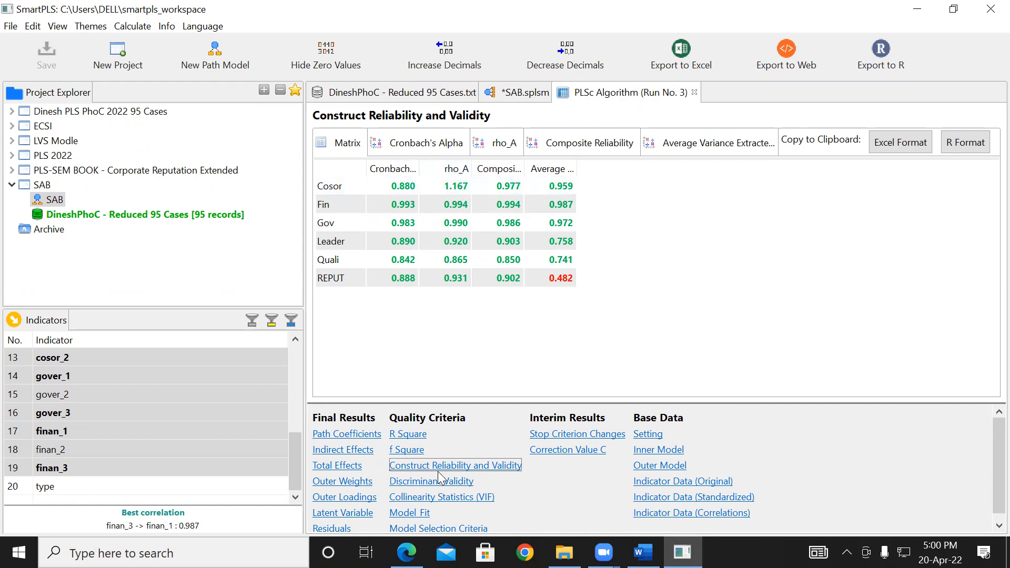
- Compare the Fornell-Larcker criterion table with the Average Variance Extracted values in the Construct Reliability and Validity matrix
left_click(449, 482)
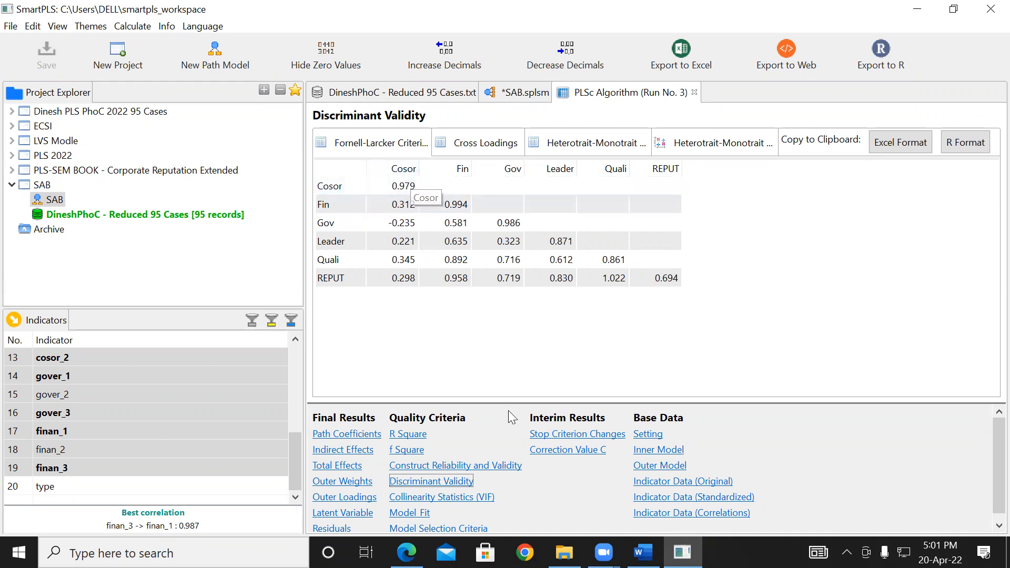
left_click(496, 466)
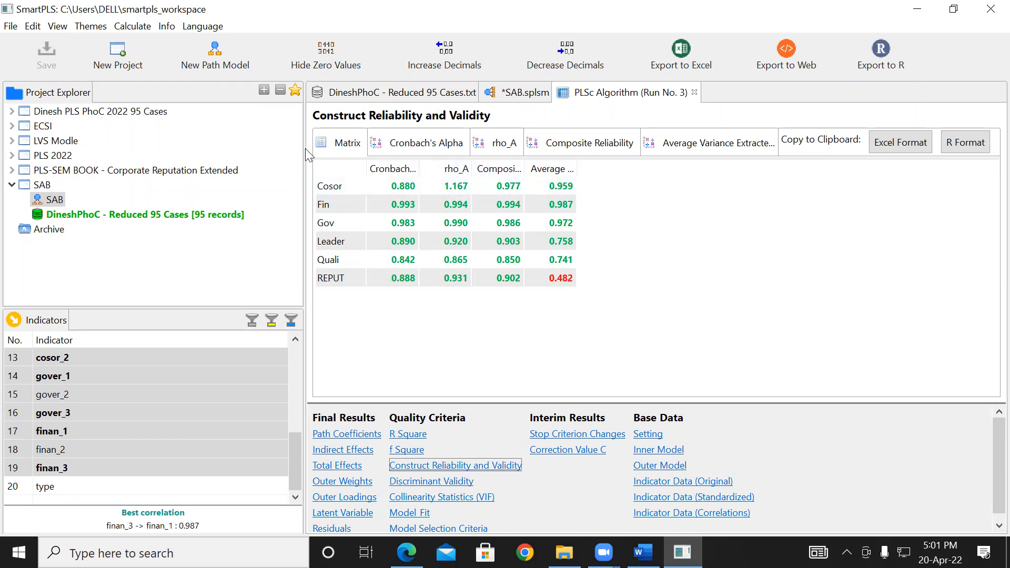
left_click(341, 149)
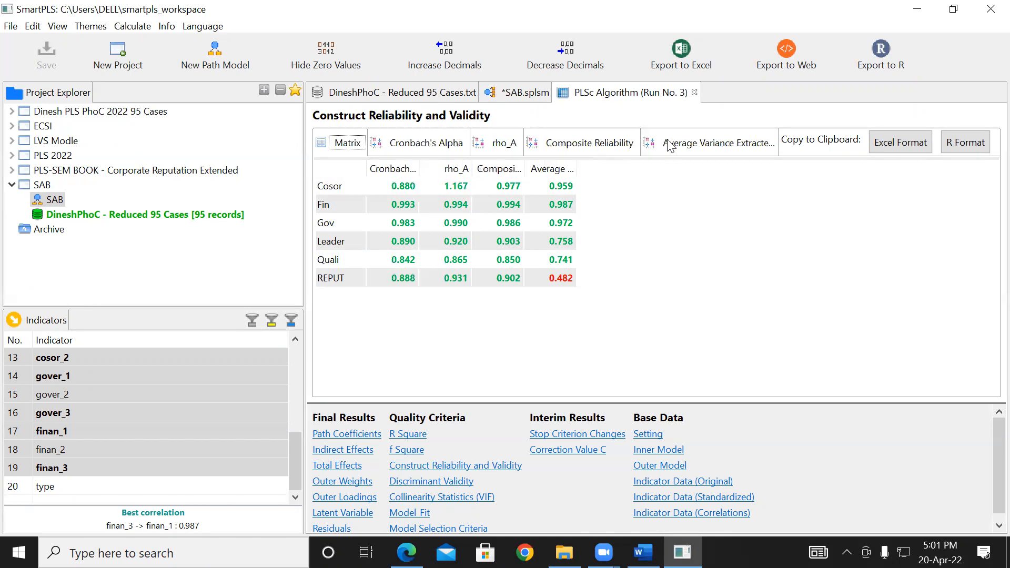
left_click(457, 482)
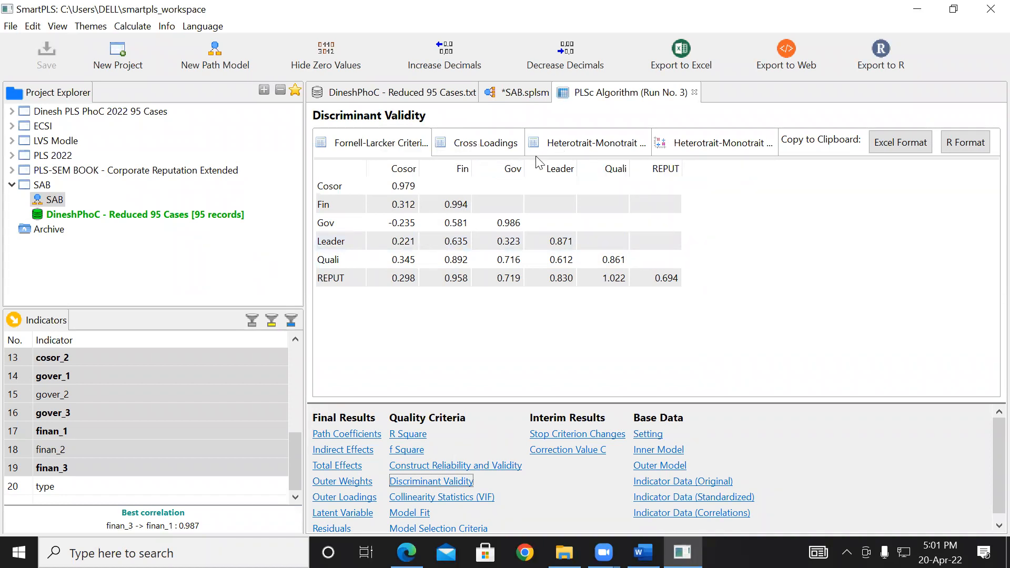
left_click(453, 467)
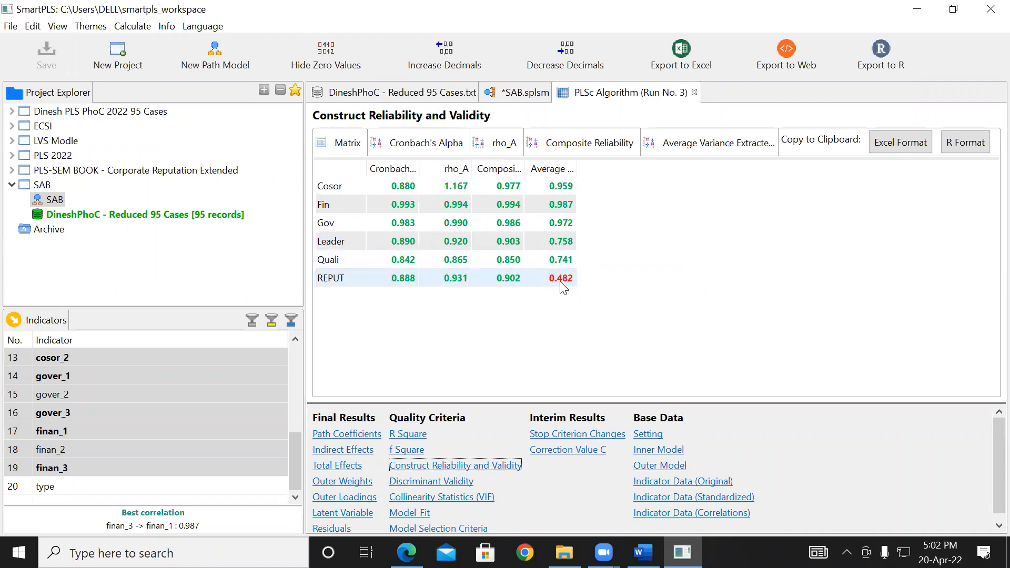
- Compare the Heterotrait-Monotrait ratio table with the Fornell-Larcker criterion in the Discriminant Validity results, ending on the Heterotrait-Monotrait ratios
left_click(466, 481)
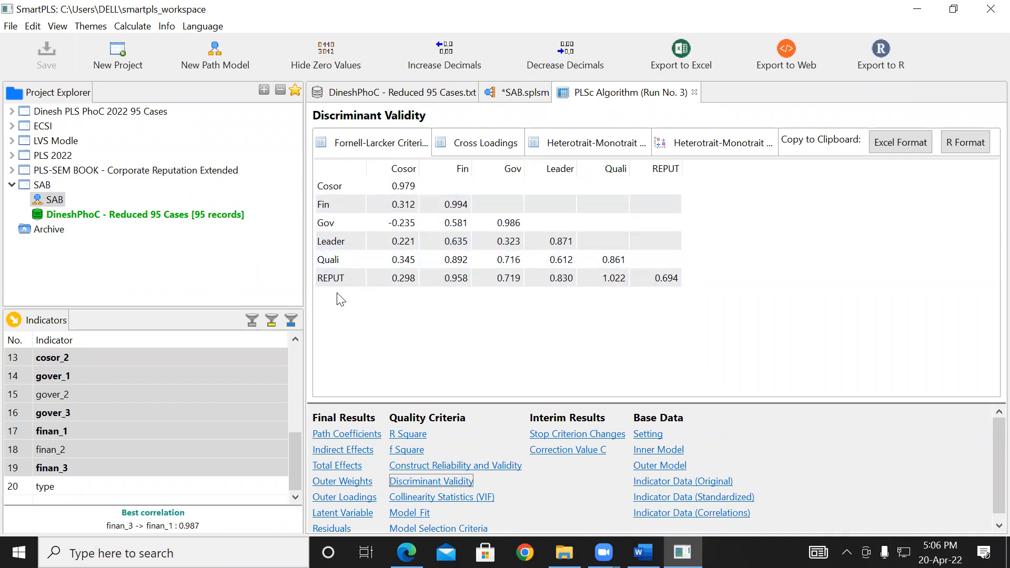
left_click(566, 152)
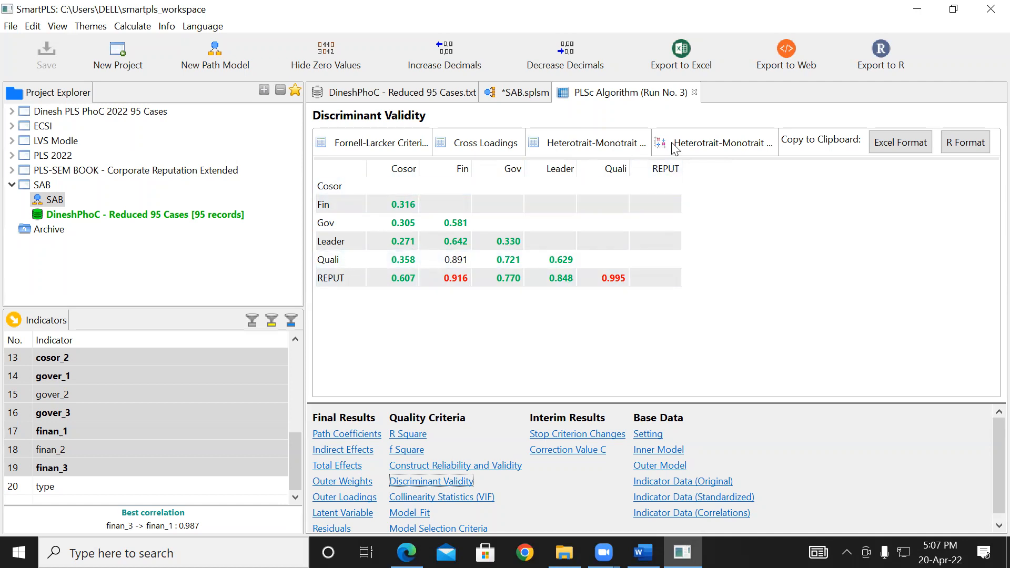
left_click(374, 151)
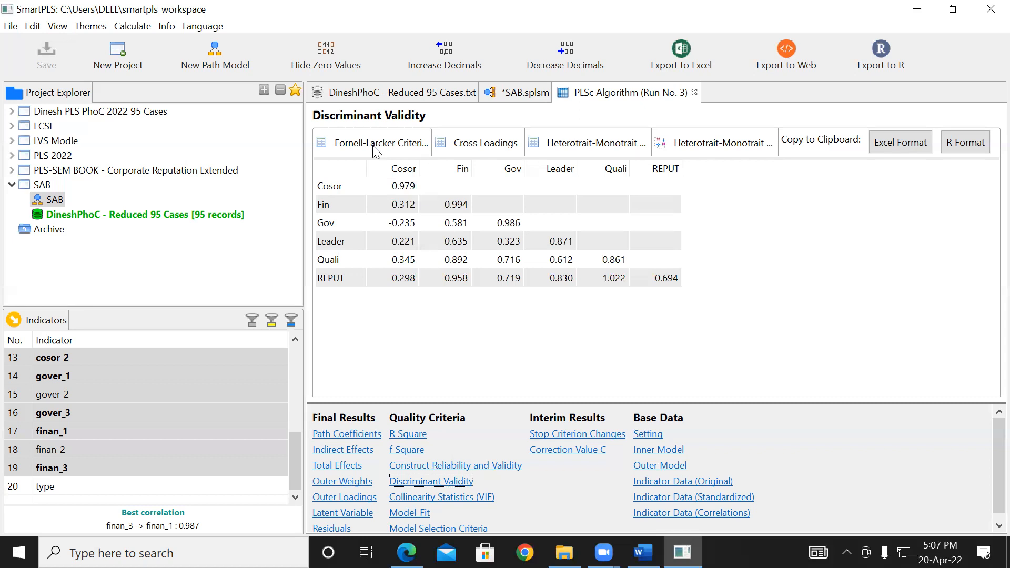
left_click(567, 150)
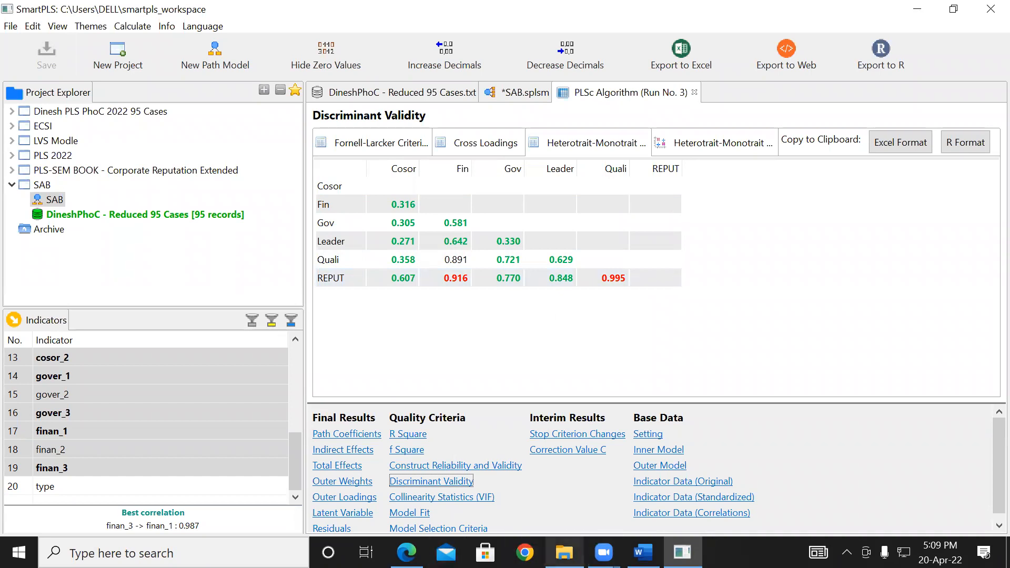
- Switch to File Explorer, view the PDF numbered 1 on PLS from the SJP folder, and close the browser window
left_click(564, 552)
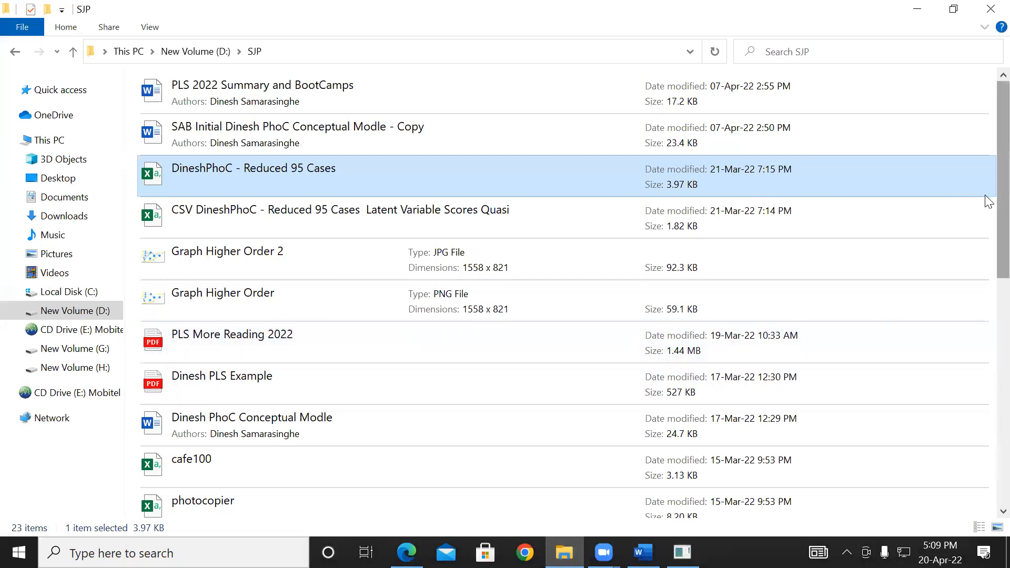
scroll(984, 264, "down", 5)
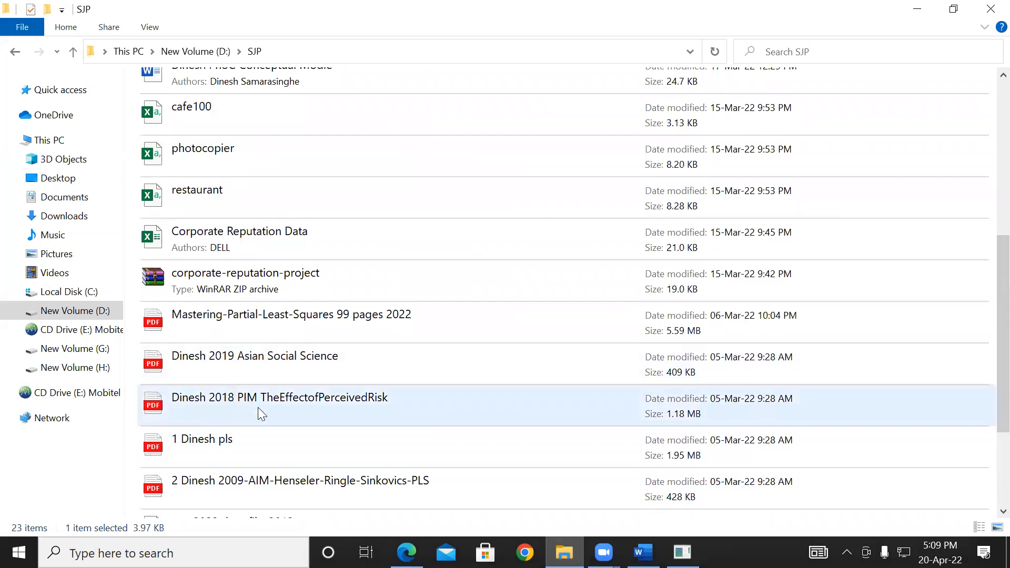
left_click(222, 448)
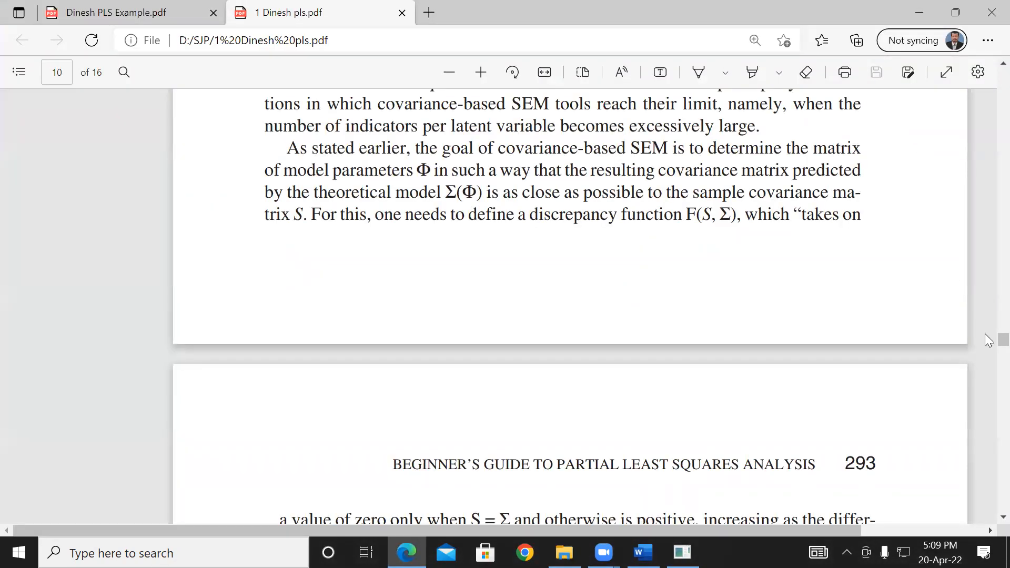
left_click_drag(985, 337, 986, 112)
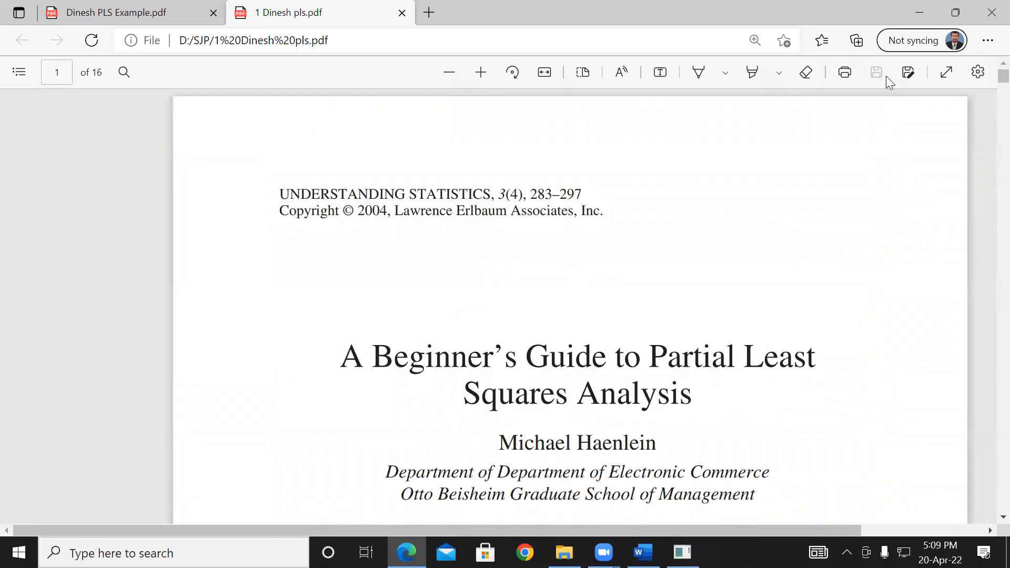
left_click(986, 21)
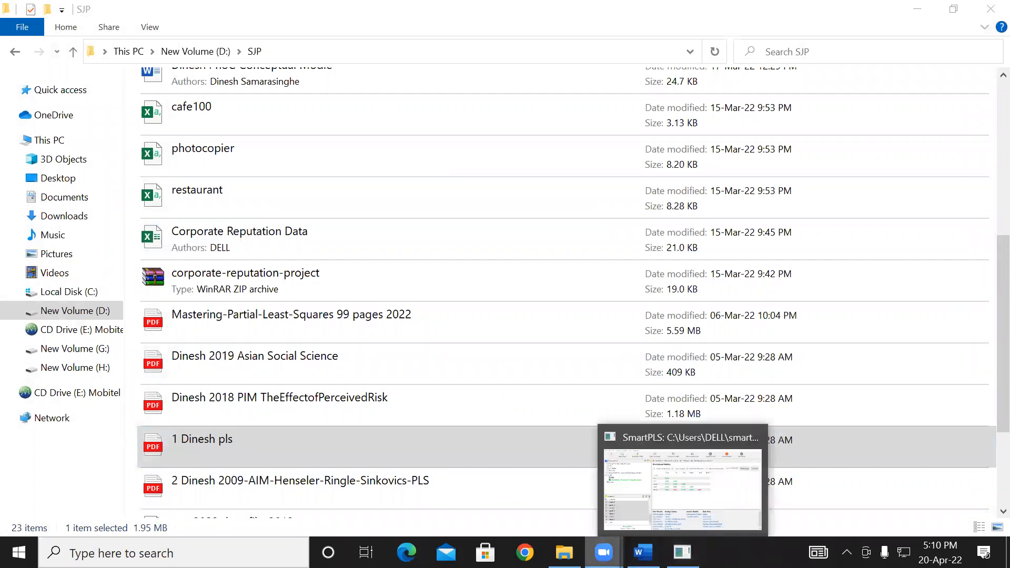
- Open the 2009 AIM PLS paper numbered 2 from the SJP folder and go to the reflective measurement model figure on page 13
mouse_move(563, 552)
left_click(564, 492)
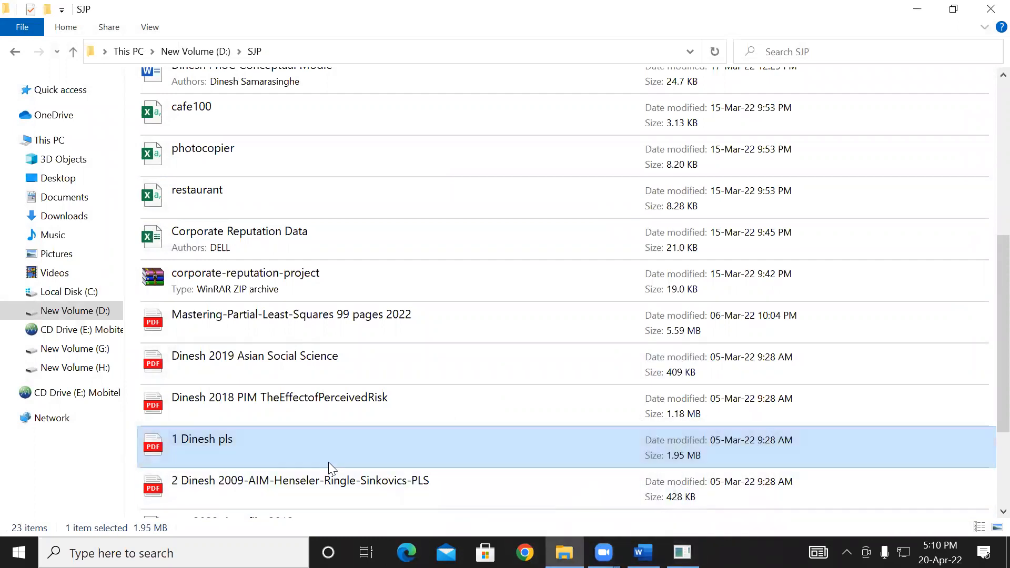
left_click(259, 498)
double_click(258, 492)
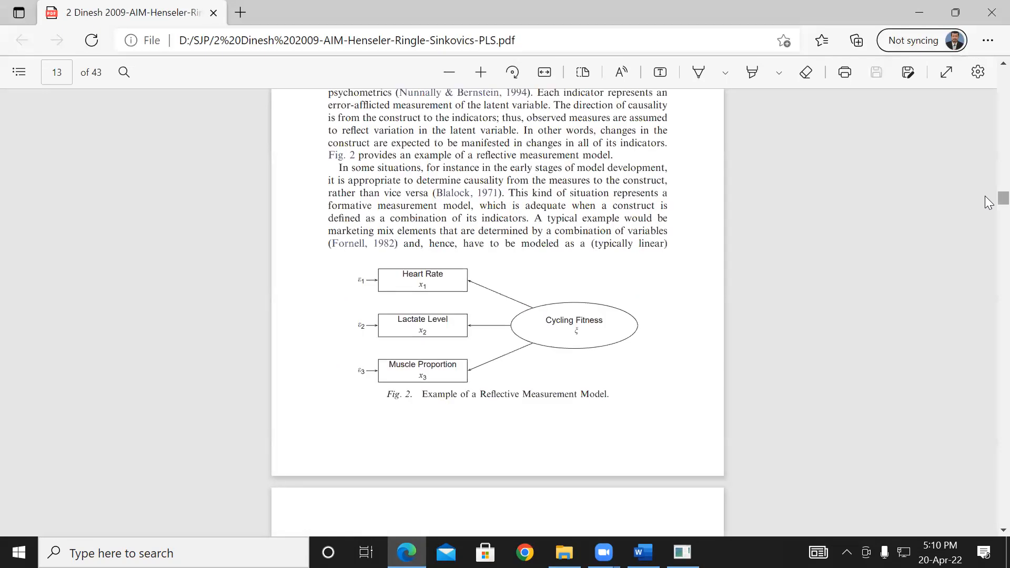
mouse_move(998, 197)
left_mouse_down()
mouse_move(998, 212)
mouse_move(989, 205)
left_mouse_up()
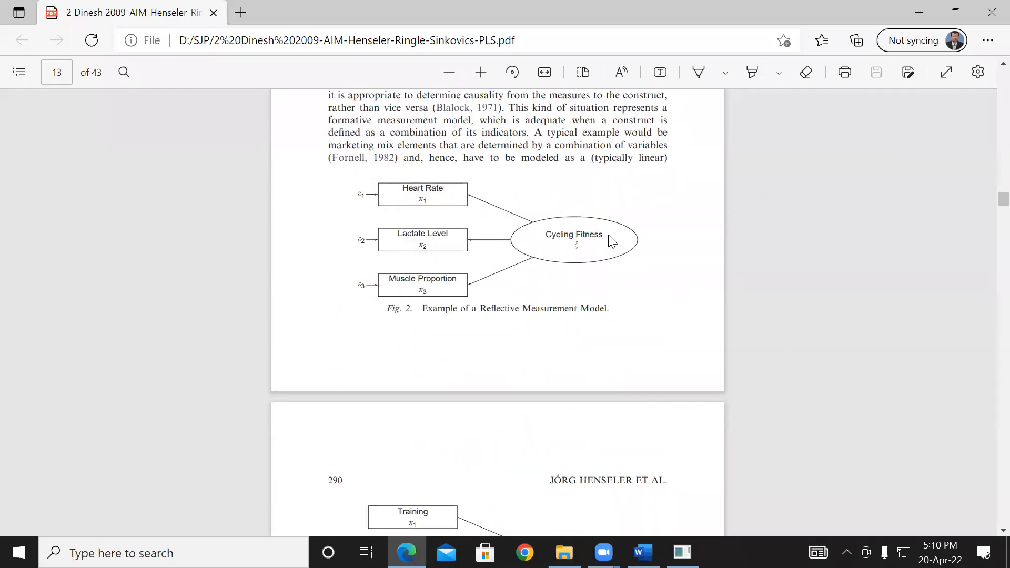
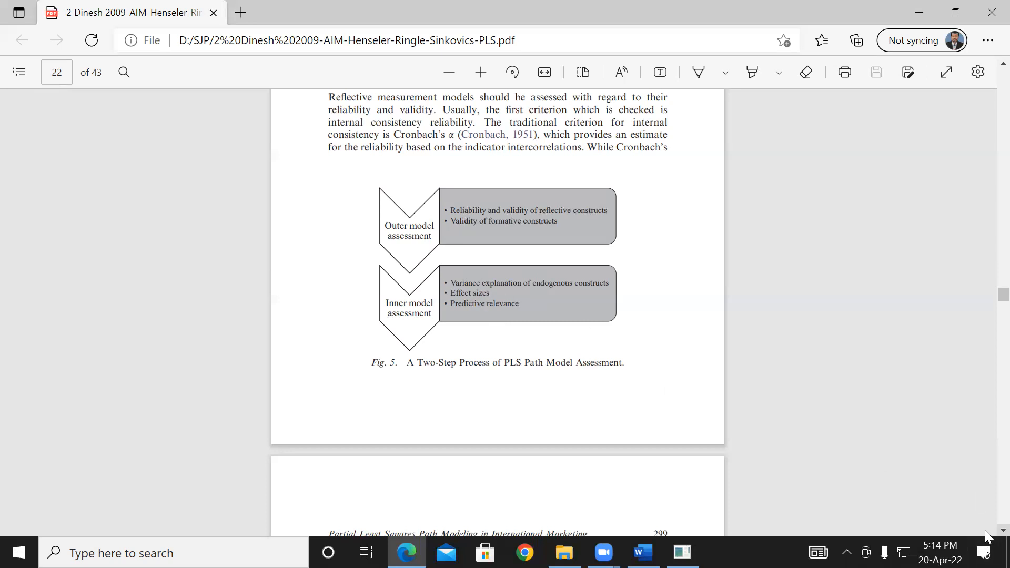
- Read the internal consistency reliability passage on page 23 of the paper, and switch to SmartPLS to view the Outer Loadings results
scroll(986, 534, "down", 3)
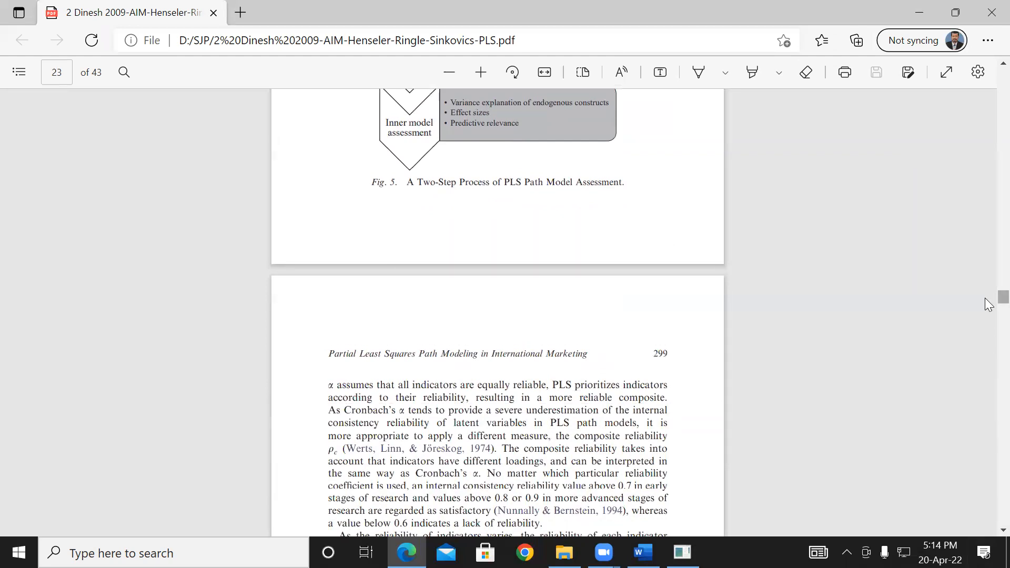
left_click(916, 13)
left_click(918, 16)
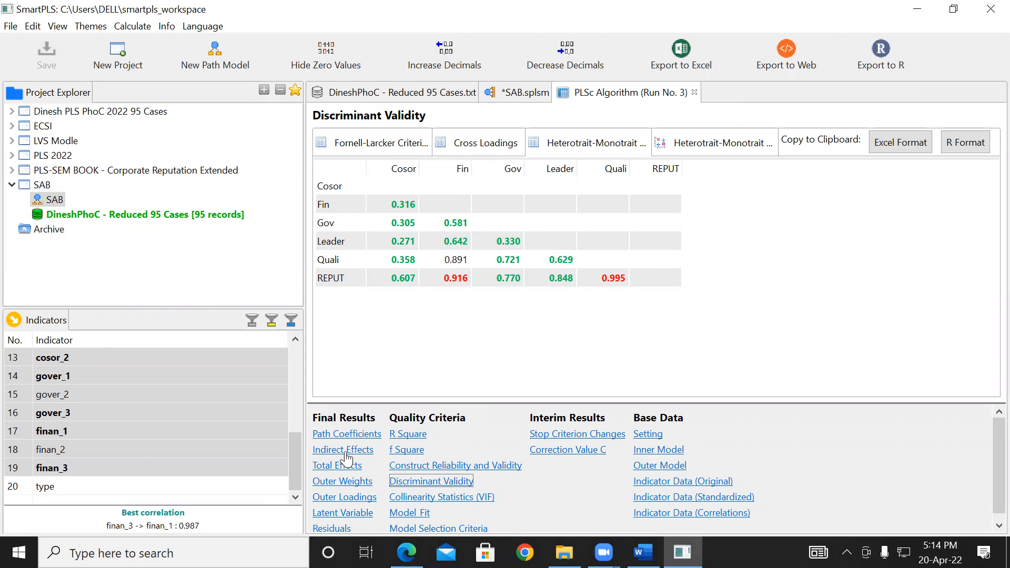
left_click(359, 498)
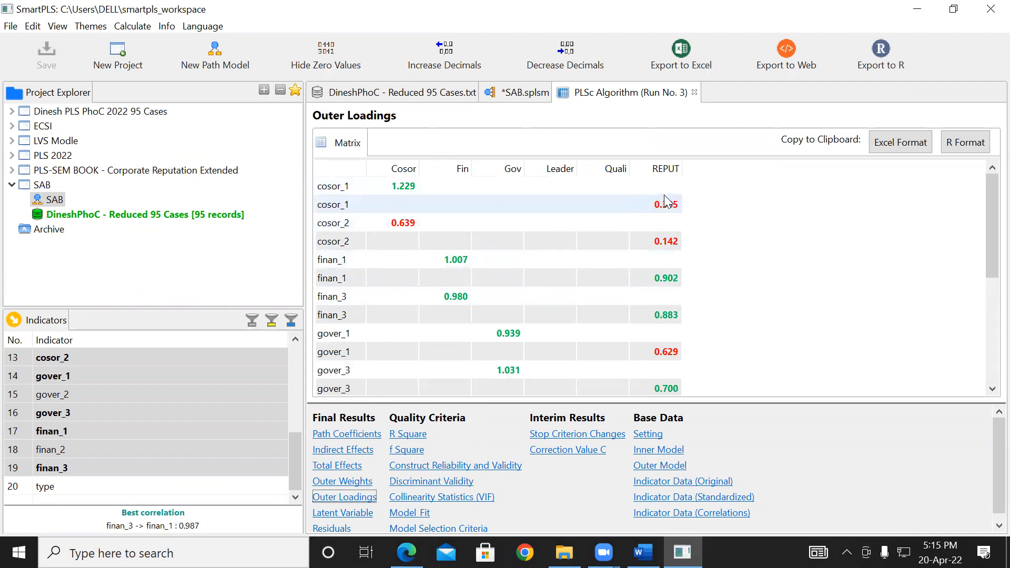
- Return to the SAB model diagram and hide the indicators of the REPUT construct
left_click(520, 95)
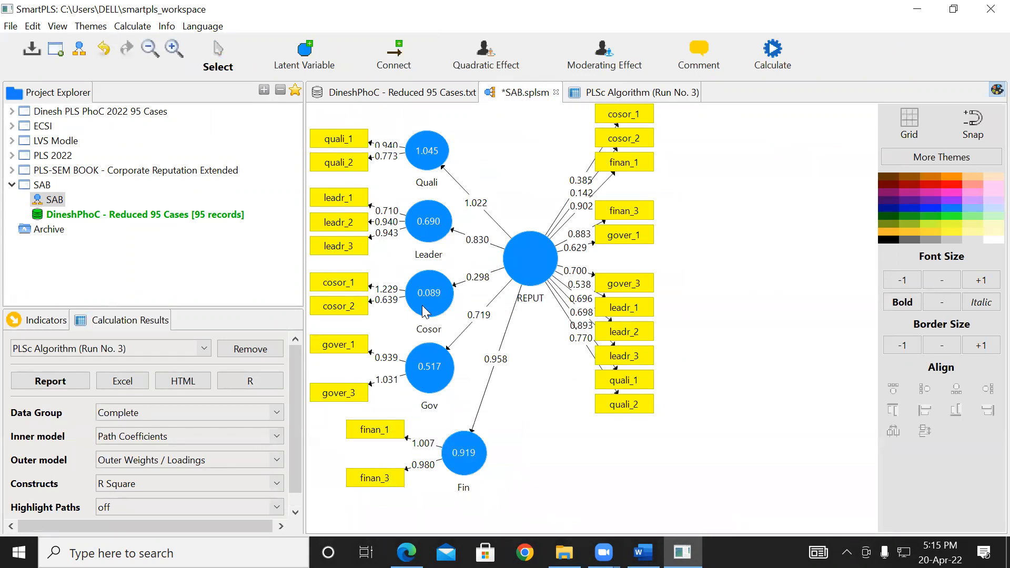
right_click(528, 260)
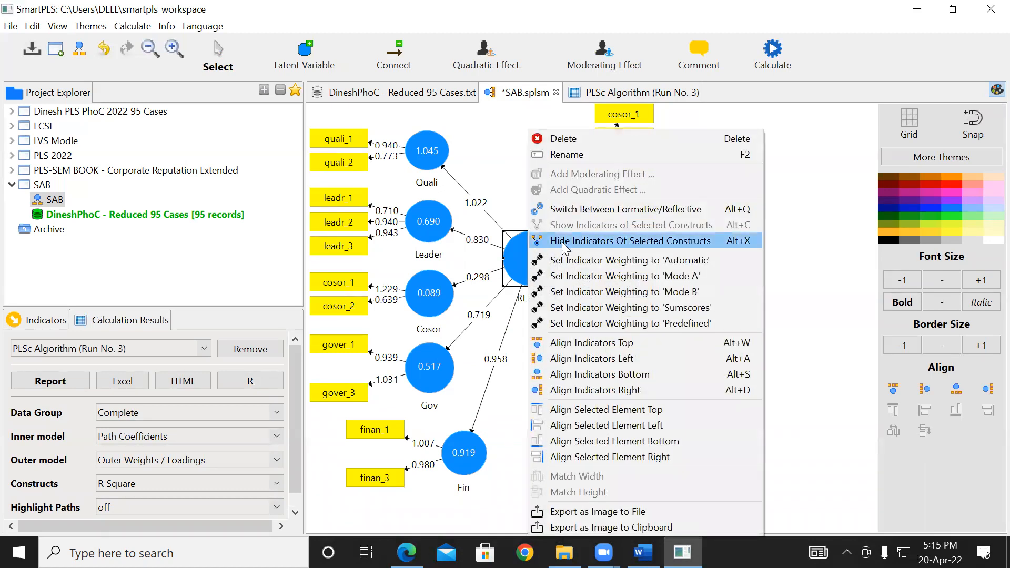
left_click(562, 240)
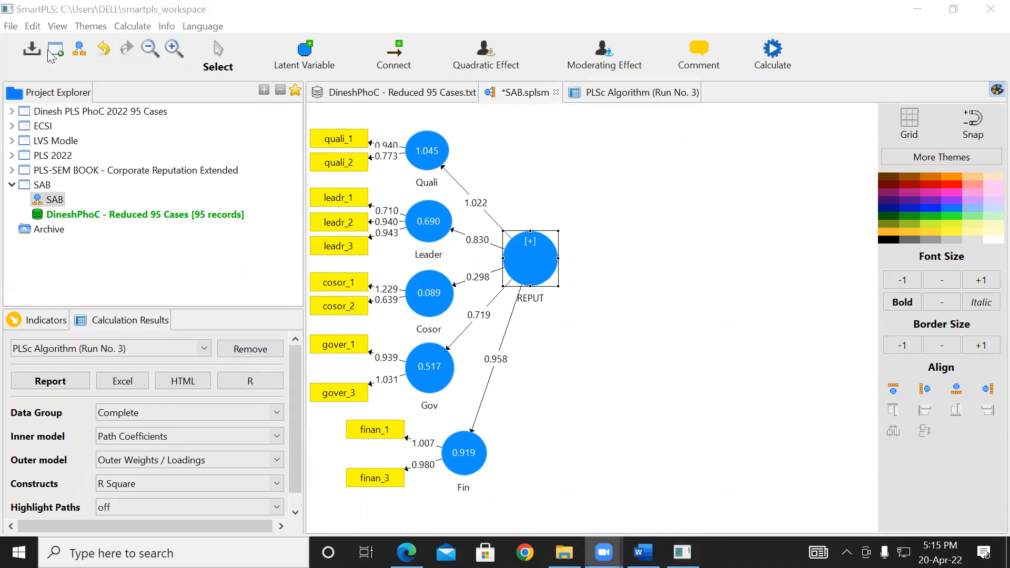
- Undo the model edits back to the full path model with LOYAL, SATIS and PRICE, and delete Moderating Effect 1
left_click(104, 49)
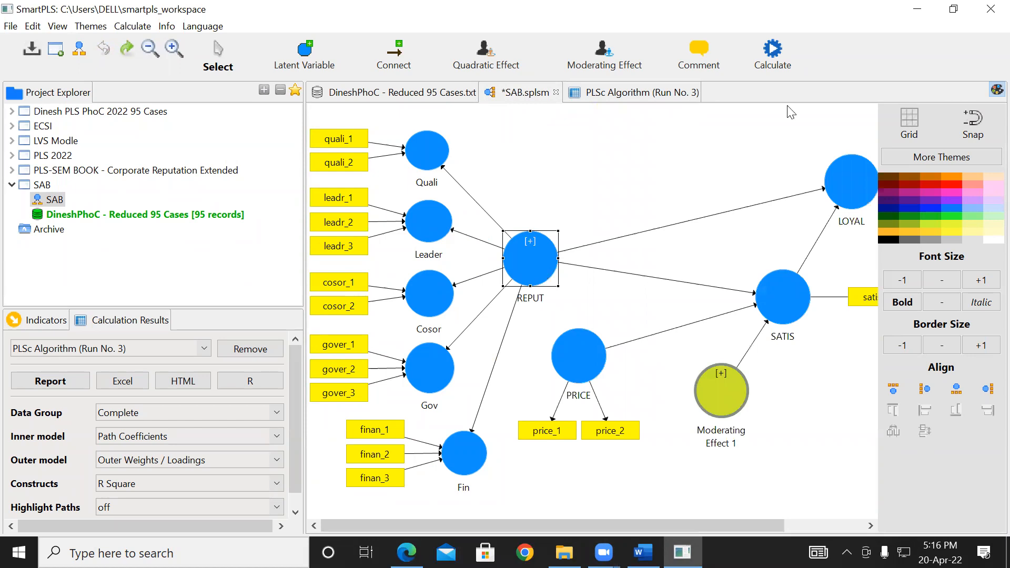
left_click(737, 397)
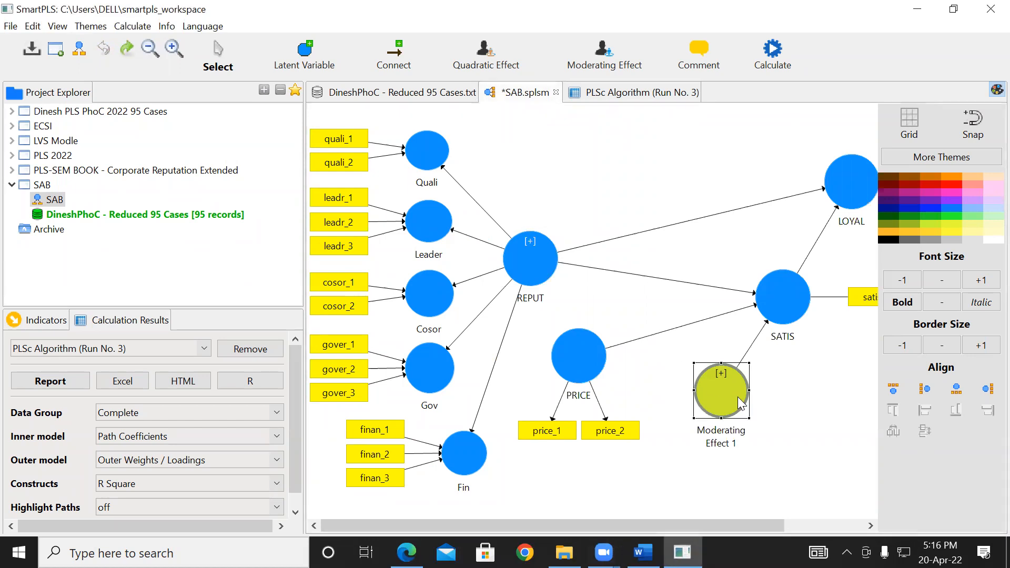
key("Delete")
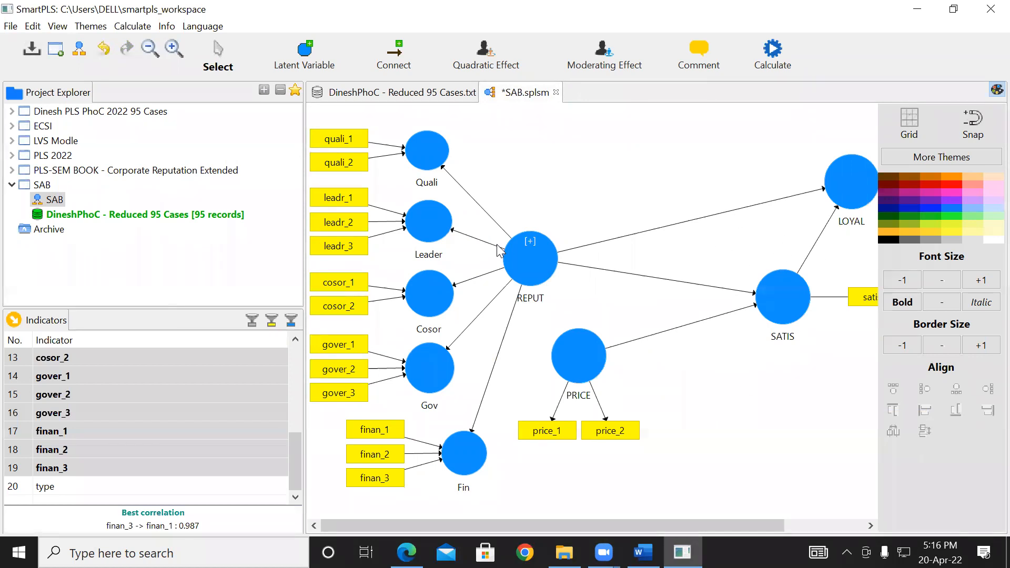
- Rearrange the REPUT, LOYAL, PRICE and SATIS constructs into a more compact layout so all their indicators fit in the diagram
left_click_drag(525, 243, 520, 213)
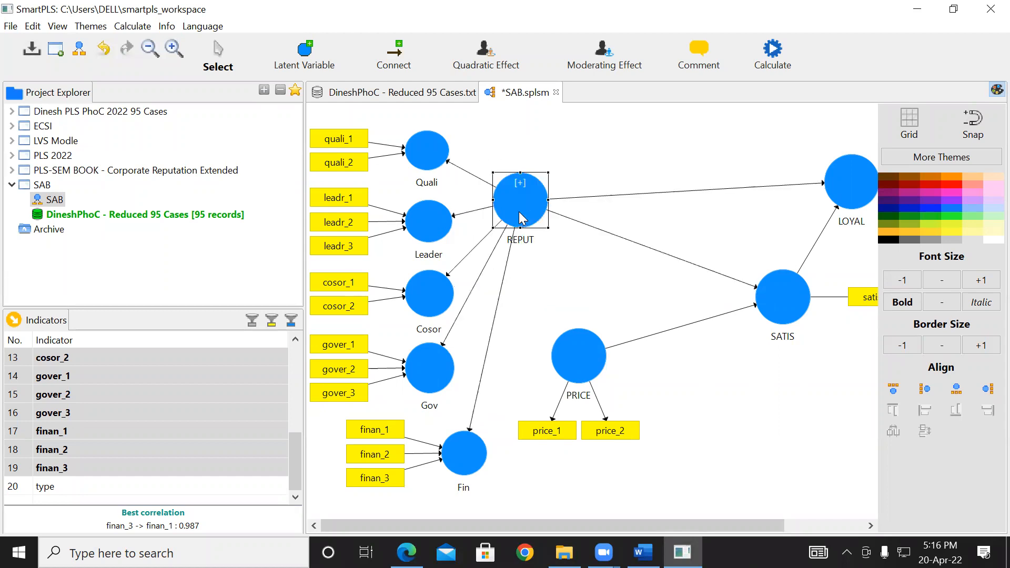
left_click_drag(844, 183, 747, 169)
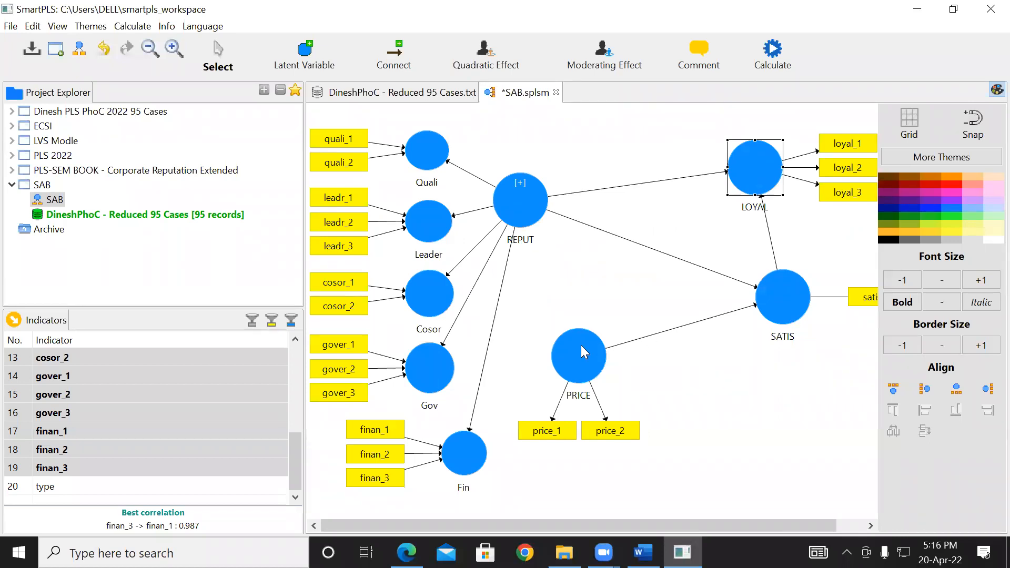
left_click_drag(581, 345, 574, 333)
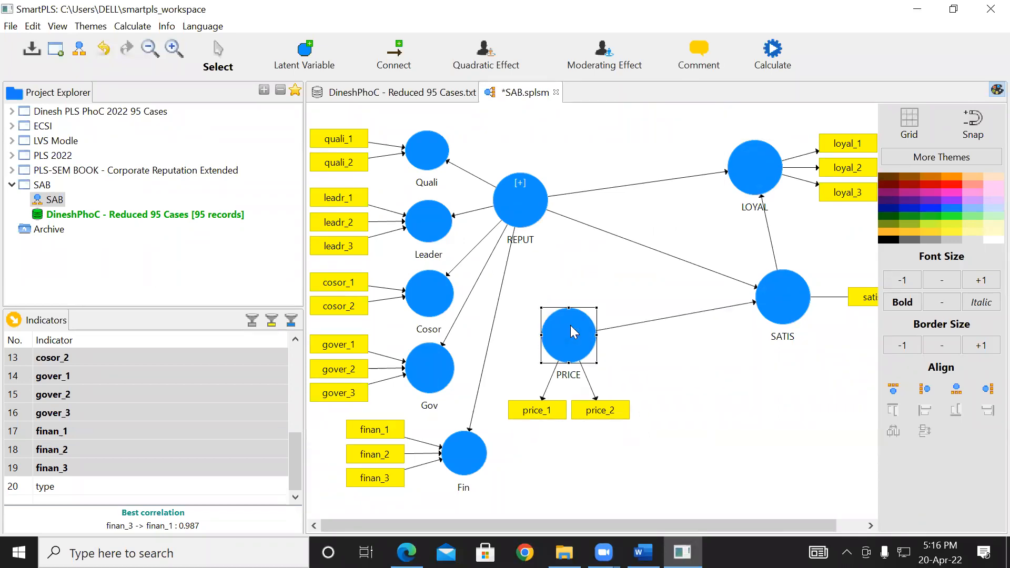
left_click_drag(783, 301, 694, 259)
left_click(751, 349)
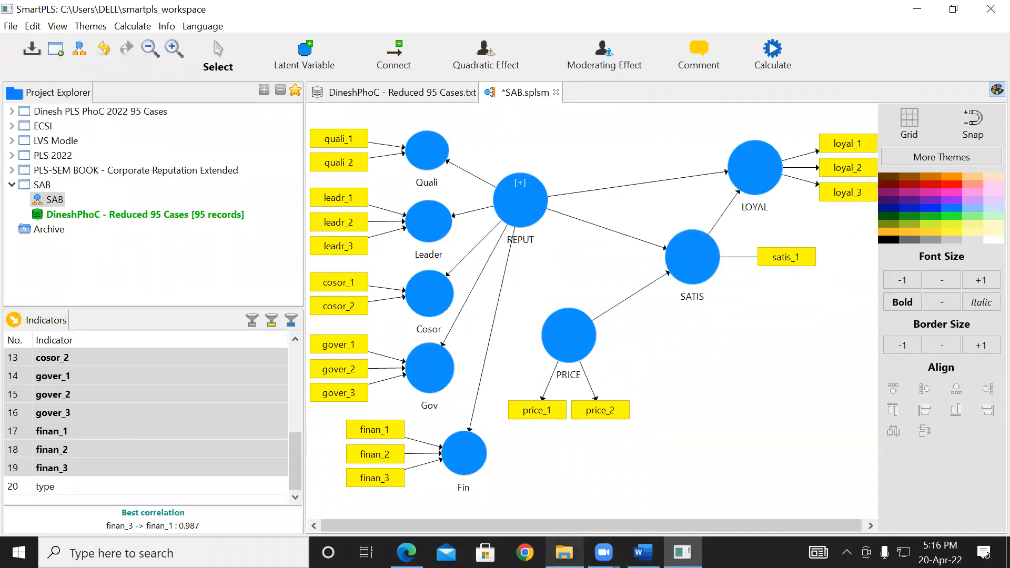
- Switch to File Explorer, open the PLS Example PDF from the SJP folder, and examine its conceptual model diagram and hypotheses
left_click(407, 552)
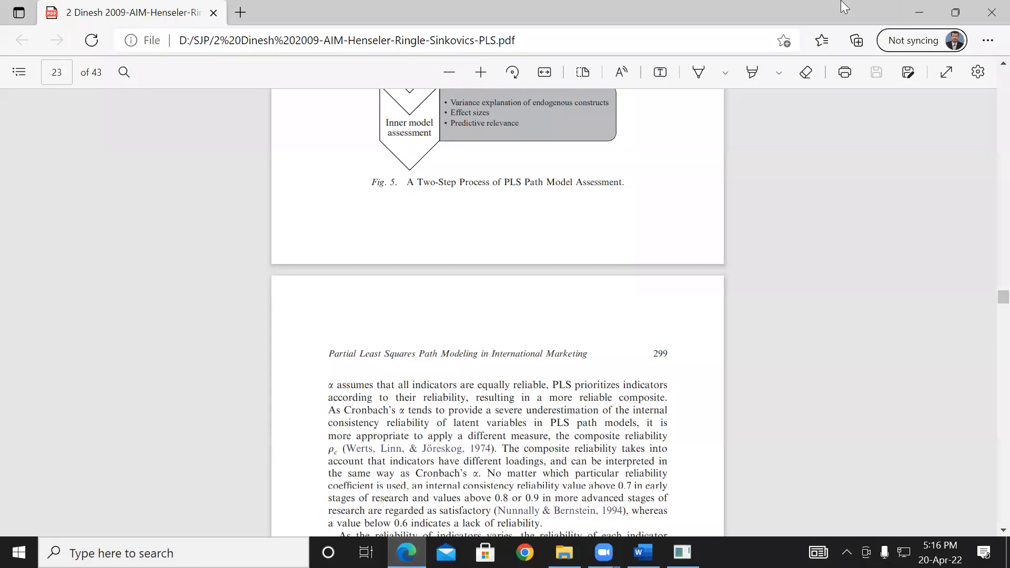
left_click(911, 7)
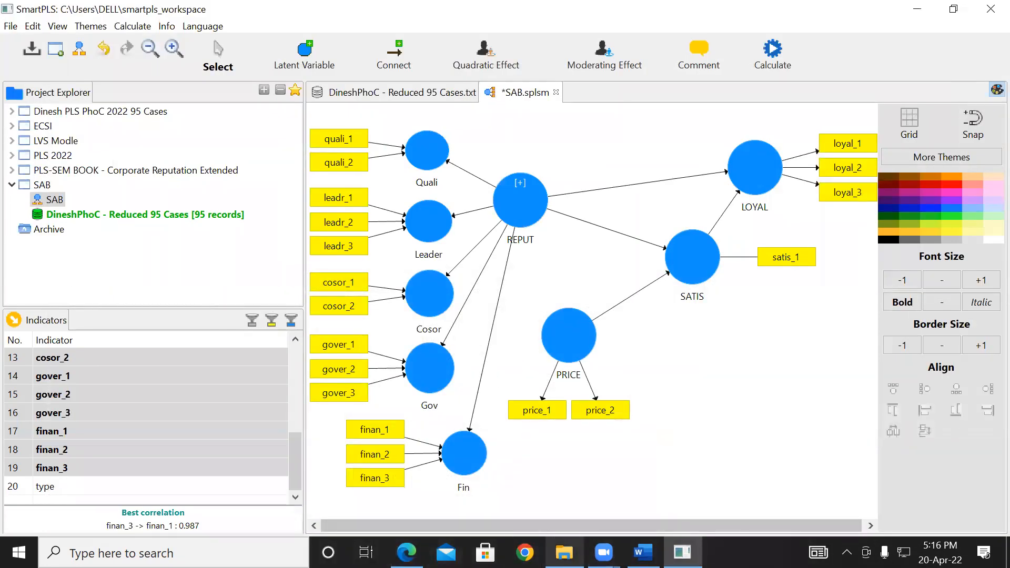
left_click(564, 552)
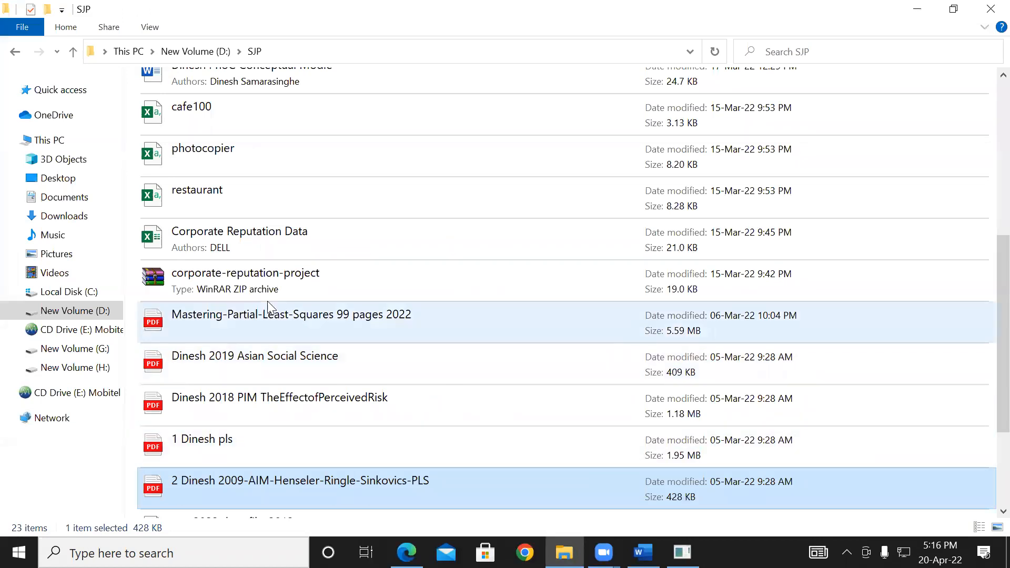
scroll(985, 237, "up", 5)
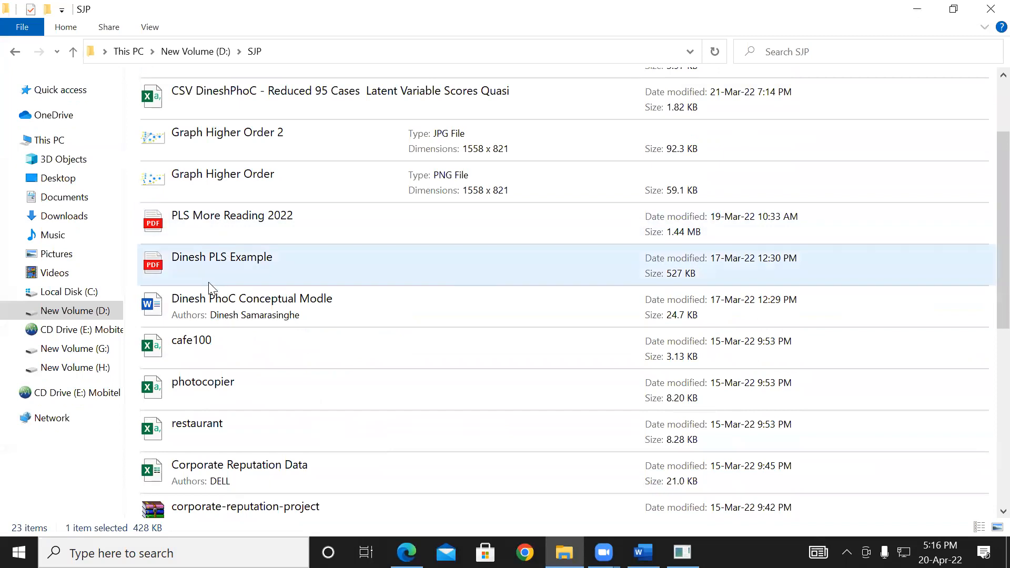
left_click(214, 260)
double_click(213, 260)
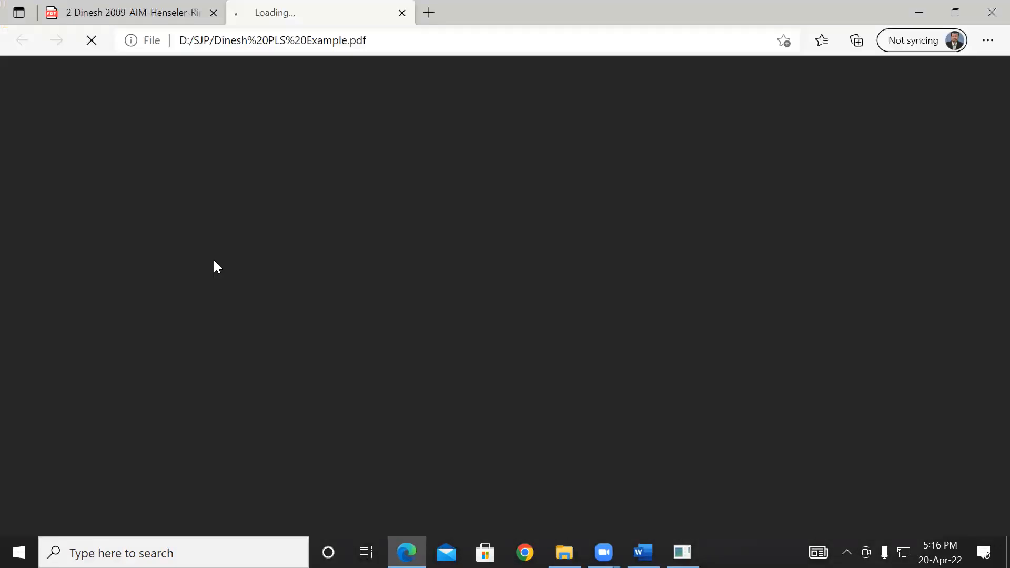
scroll(774, 290, "down", 2)
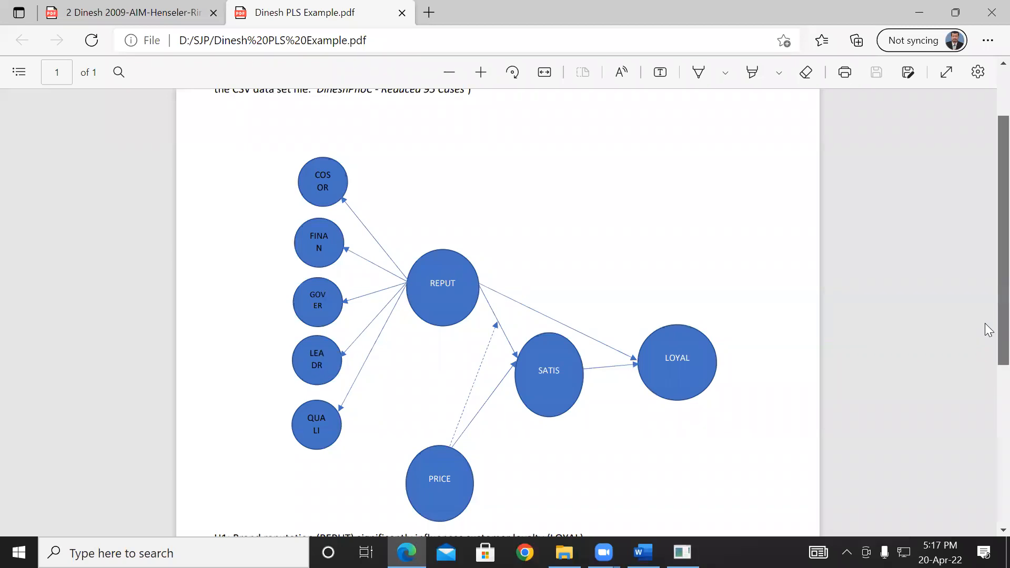
scroll(987, 337, "down", 2)
scroll(986, 337, "up", 2)
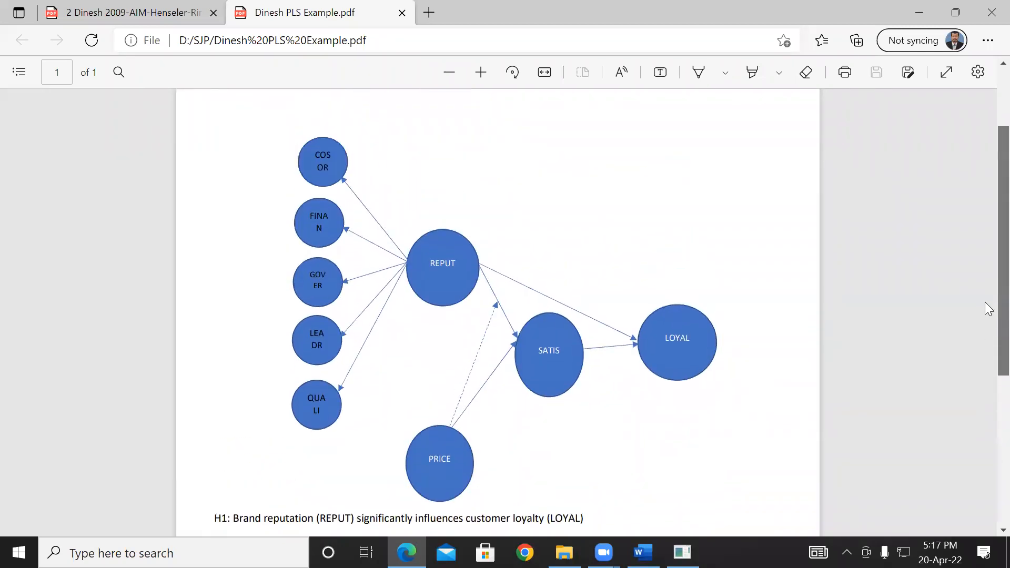
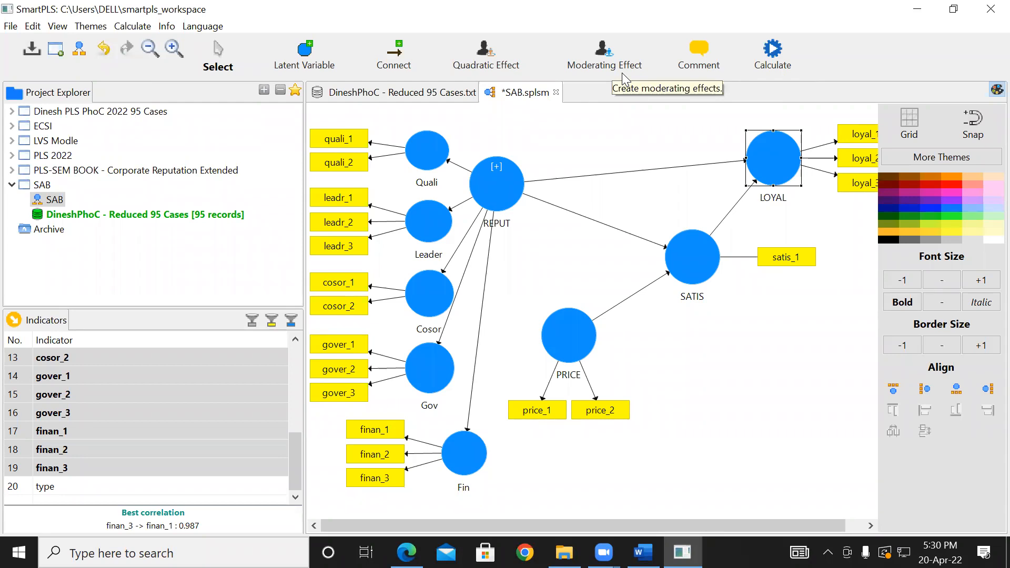
left_click(771, 65)
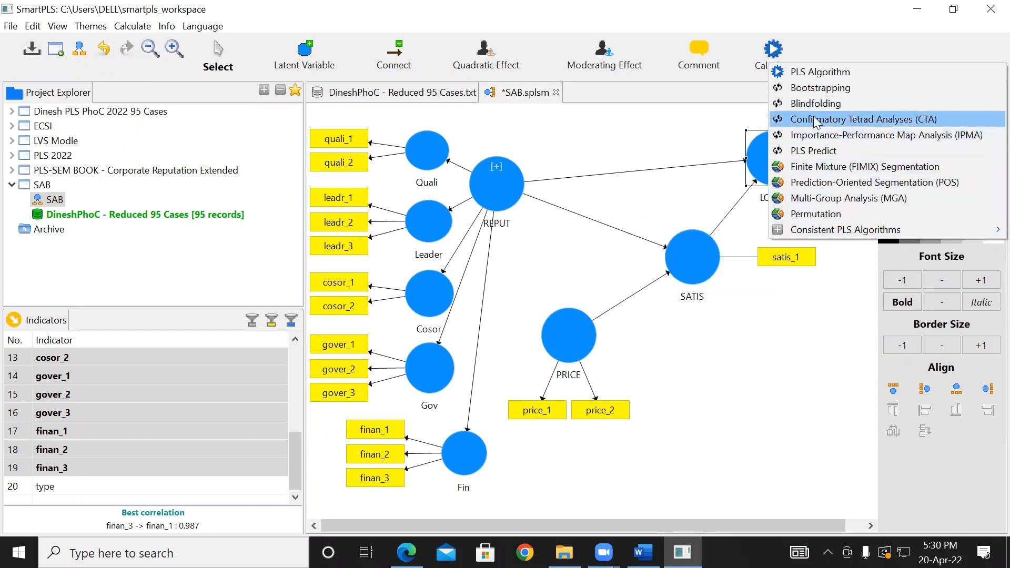
left_click(643, 120)
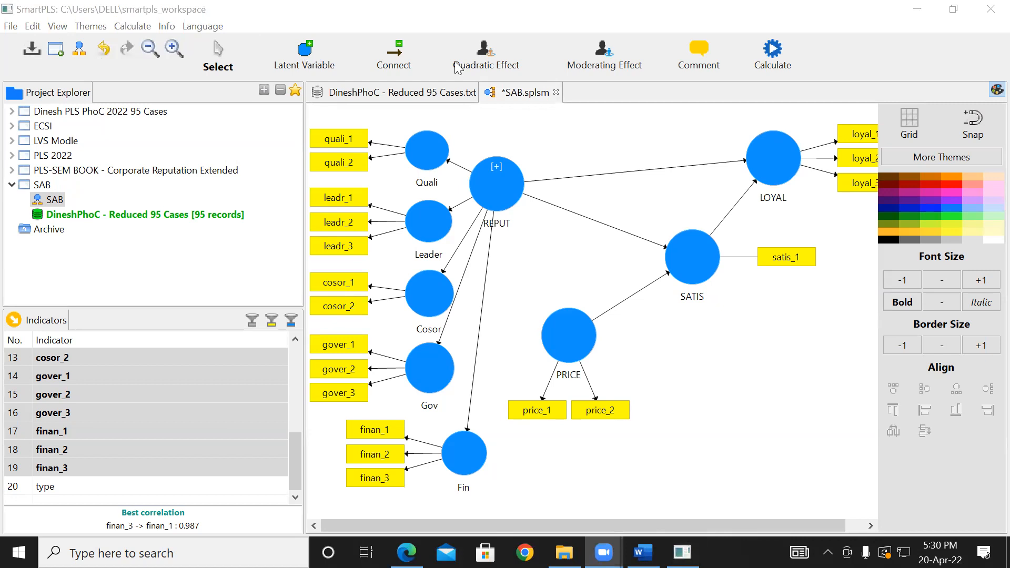
left_click(775, 54)
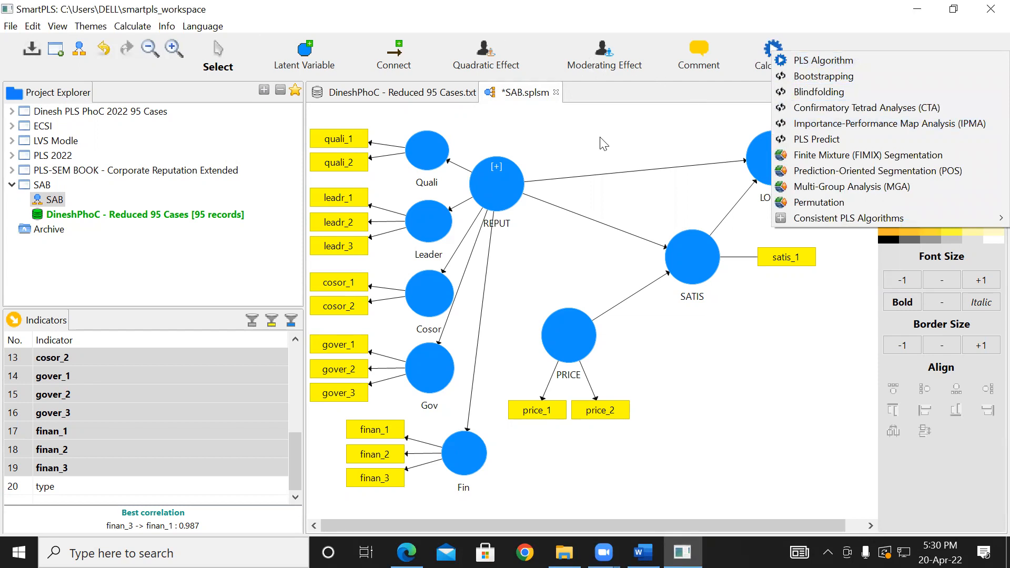
left_click(140, 29)
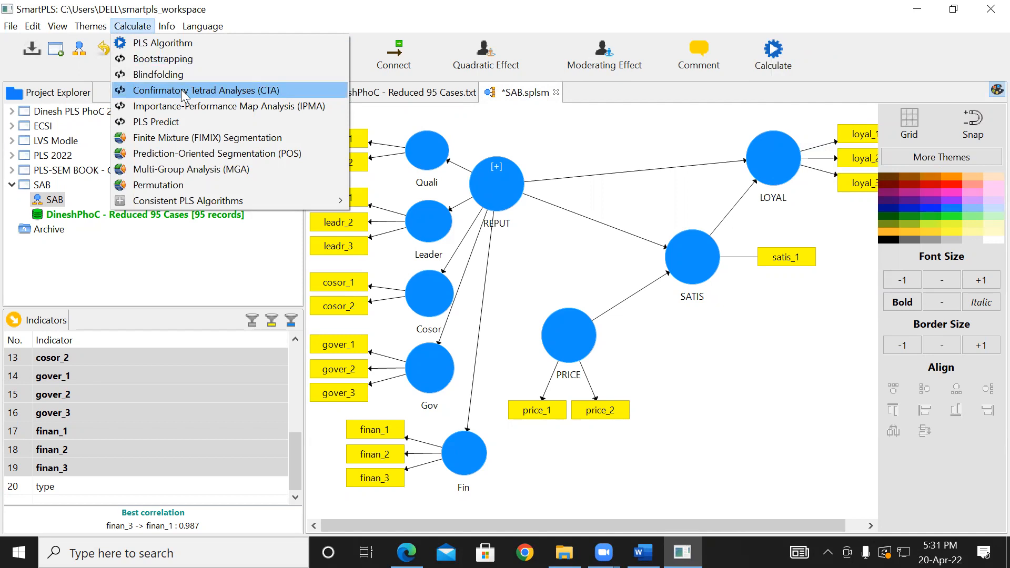
left_click(614, 109)
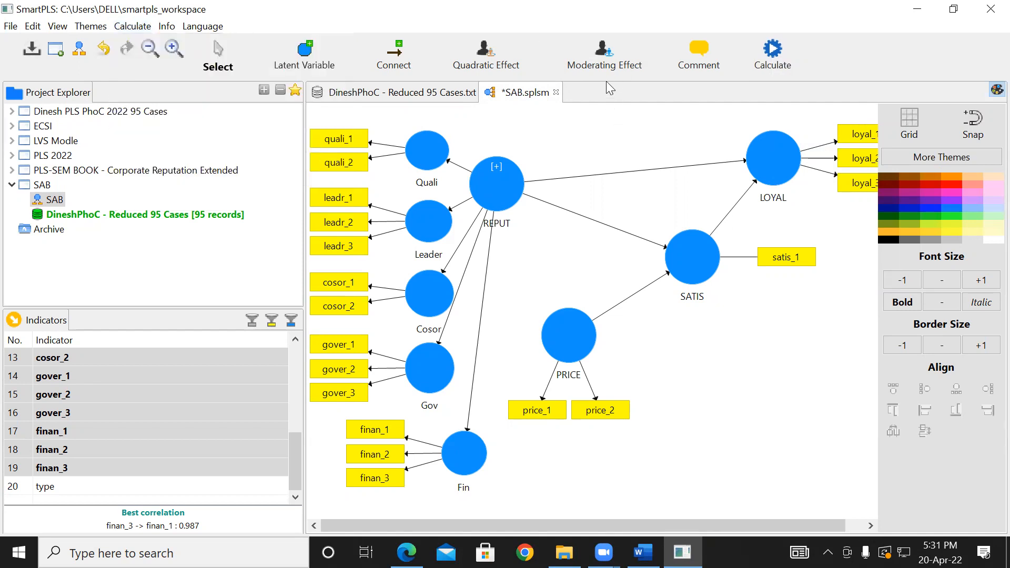
left_click(609, 53)
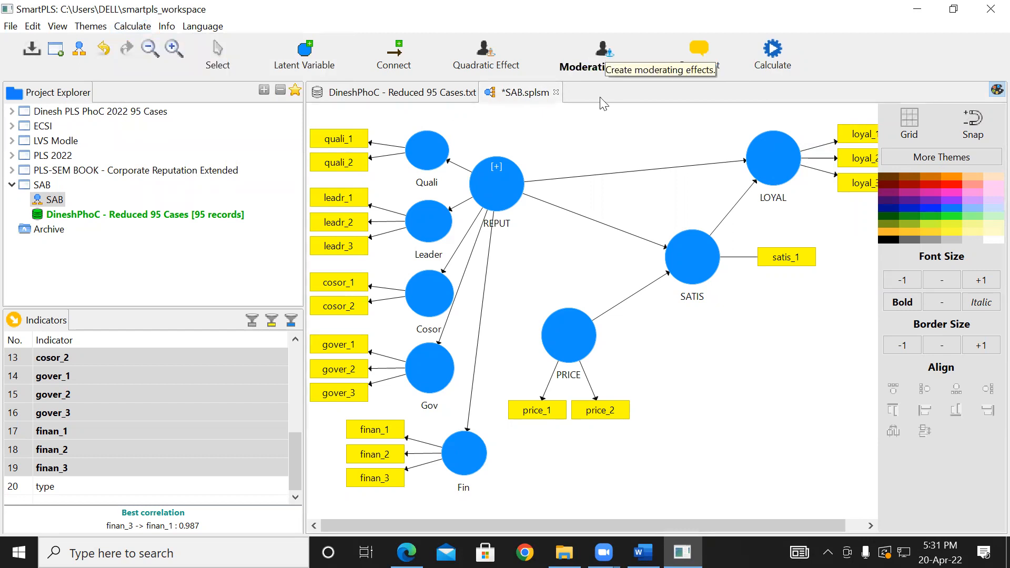
left_click(569, 353)
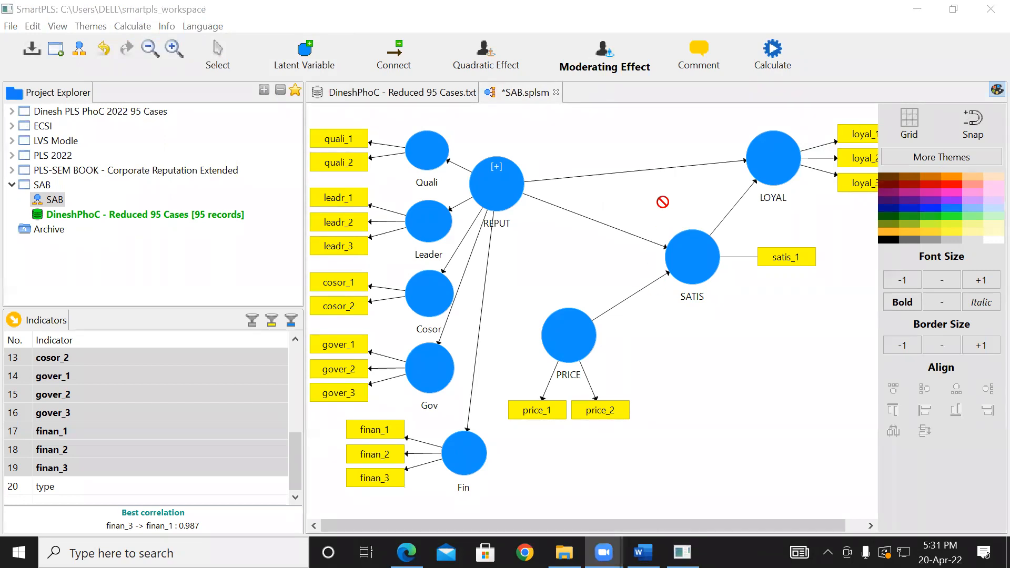
left_click(682, 267)
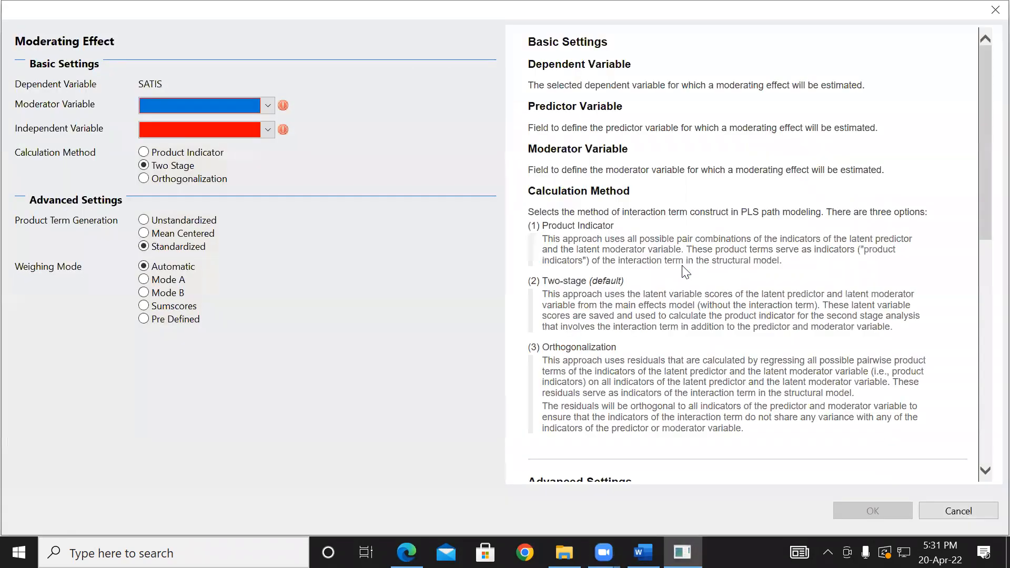
left_click(991, 11)
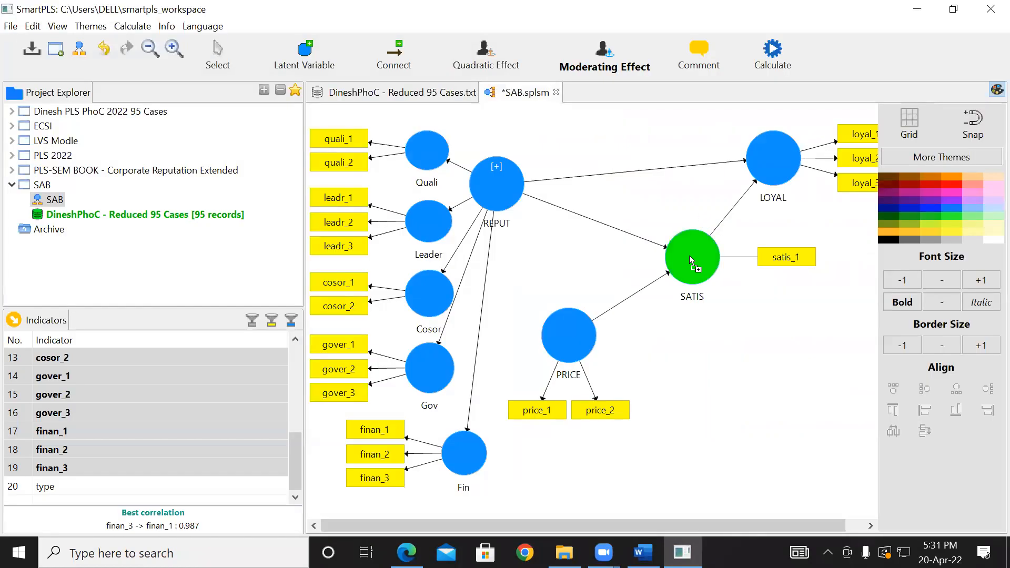
left_click(691, 255)
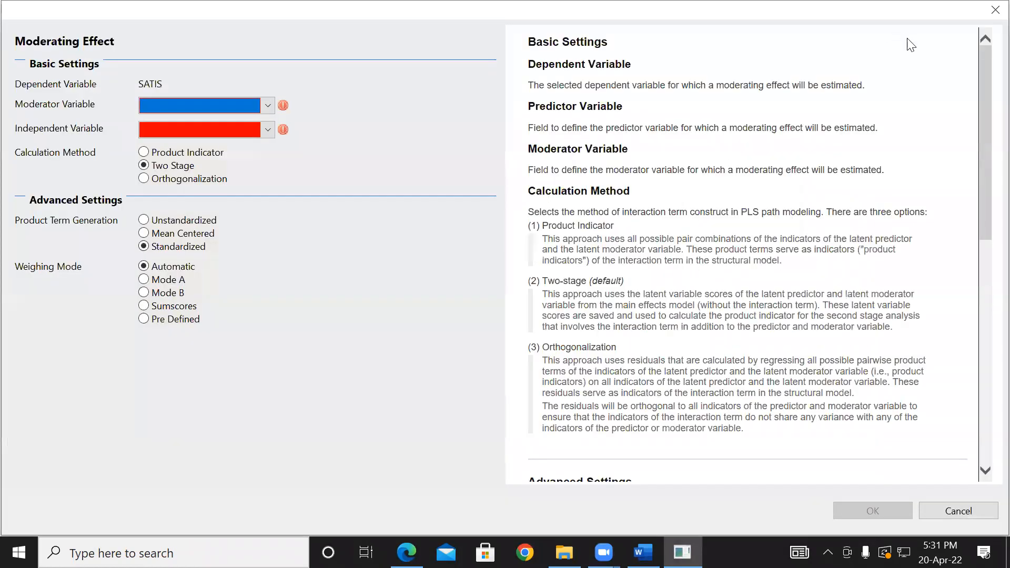
left_click(986, 13)
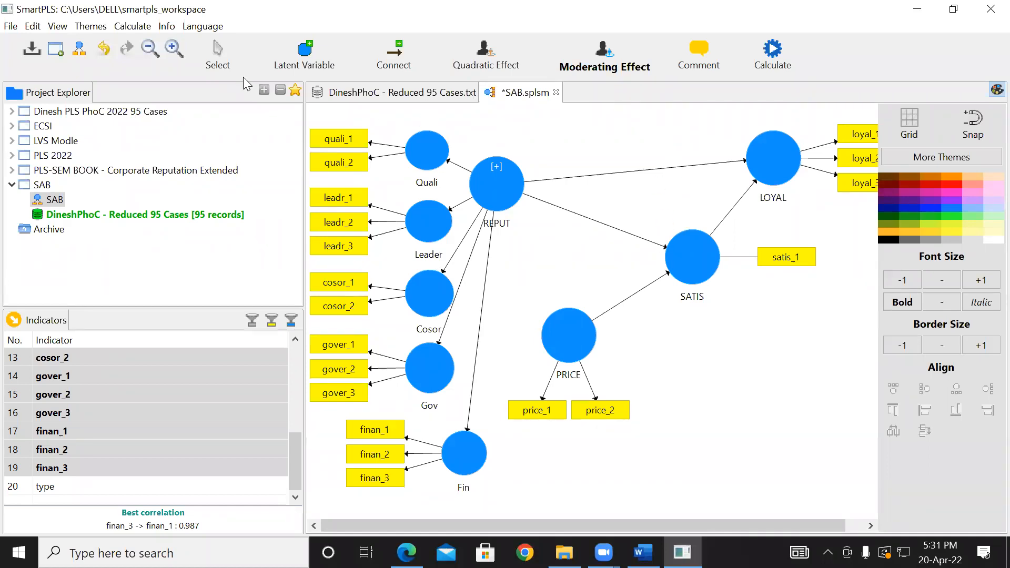
key("Escape")
left_click(678, 257)
right_click(678, 256)
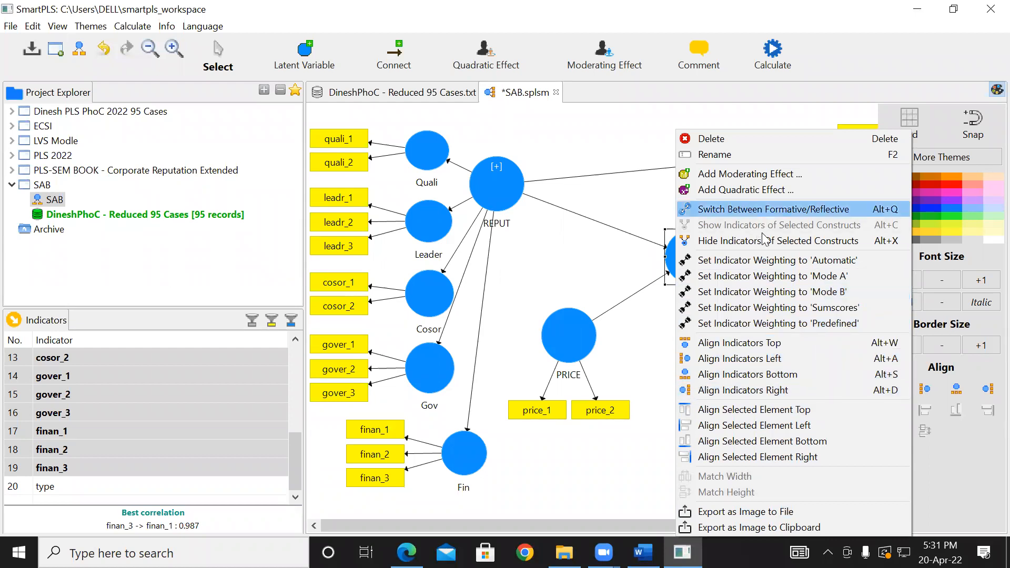
left_click(765, 175)
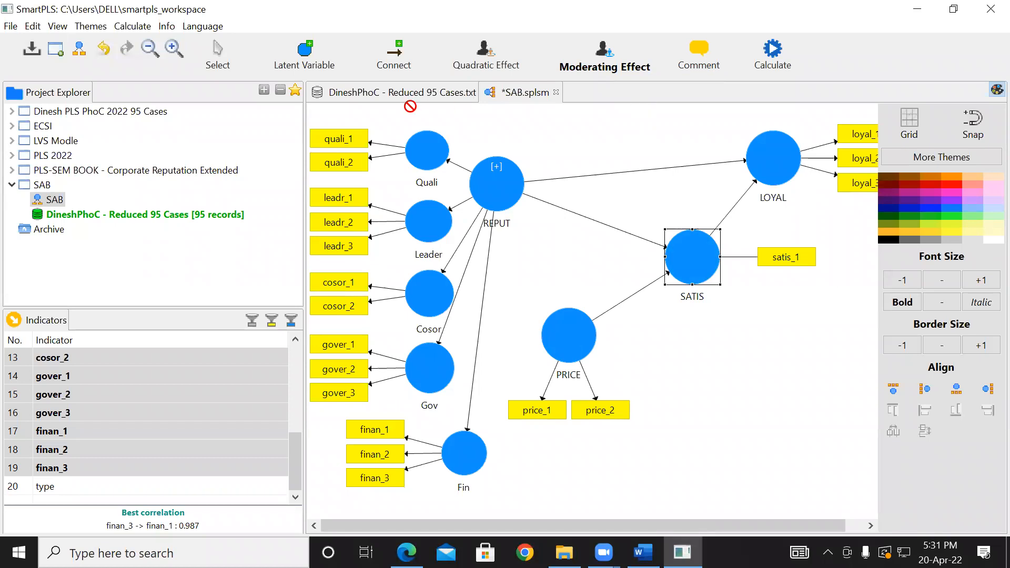
left_click(217, 56)
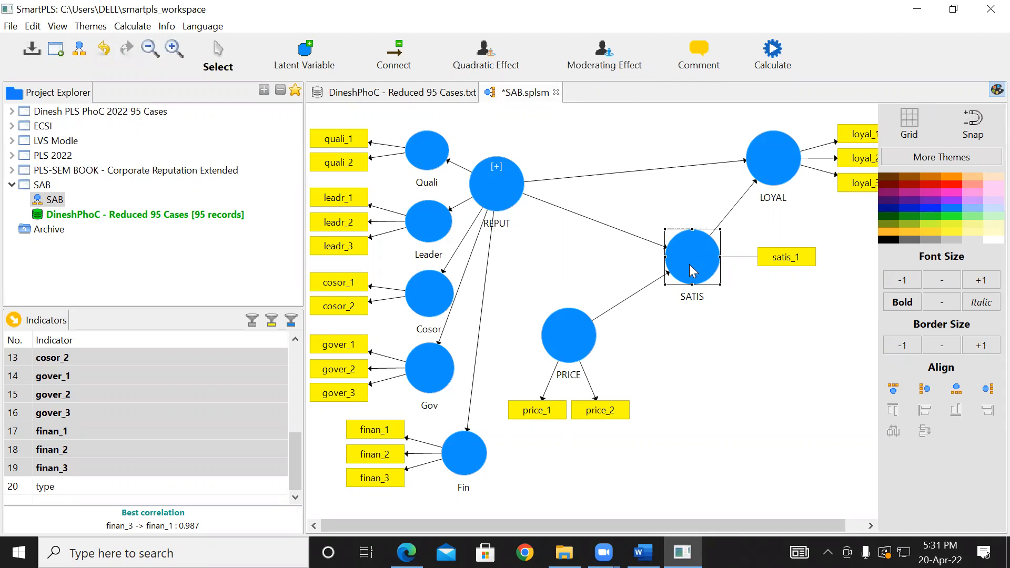
- Add a moderating effect to SATIS with PRICE as moderator, REPUT as independent variable and the Product Indicator calculation method
right_click(692, 270)
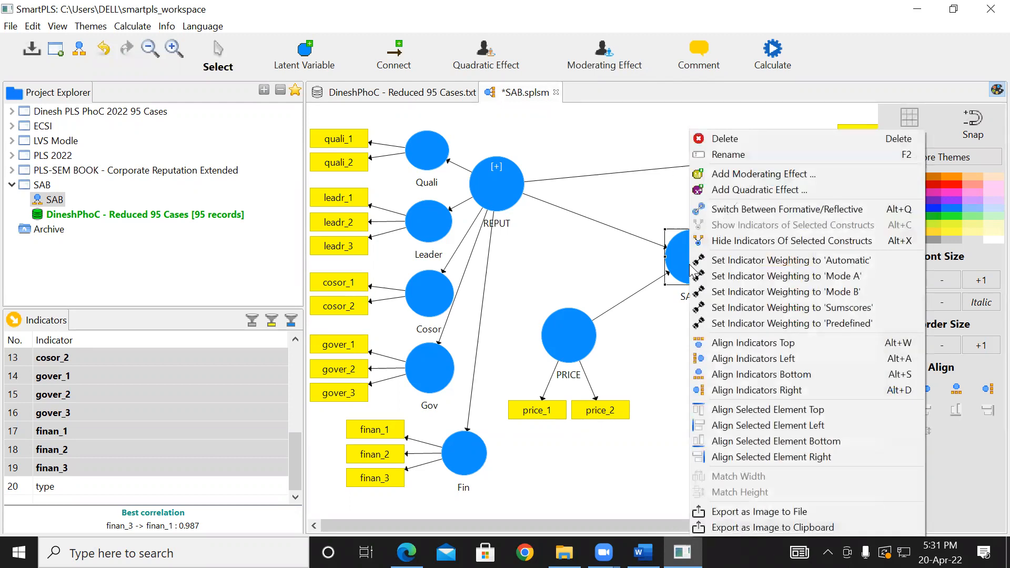
left_click(733, 176)
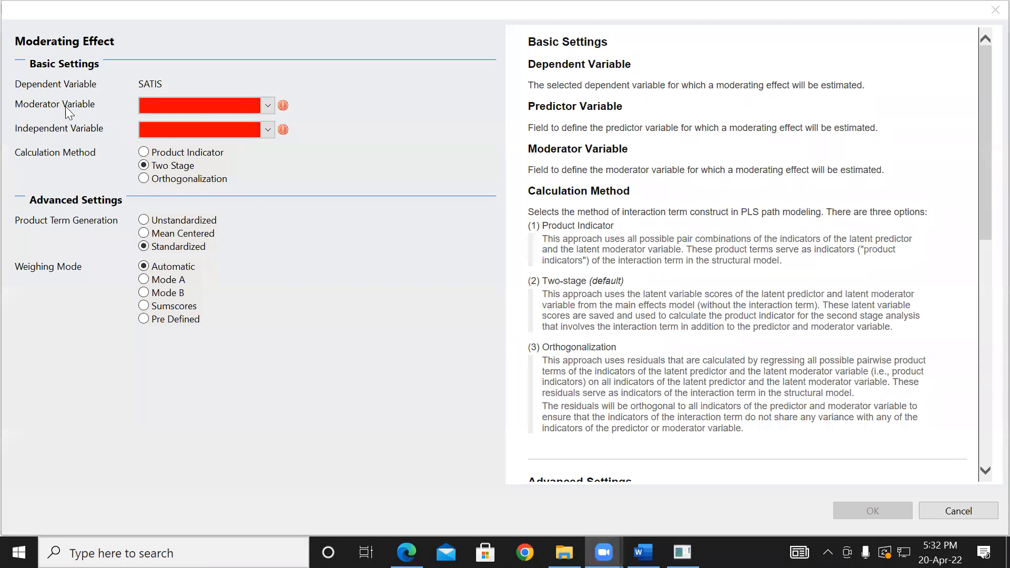
left_click(270, 107)
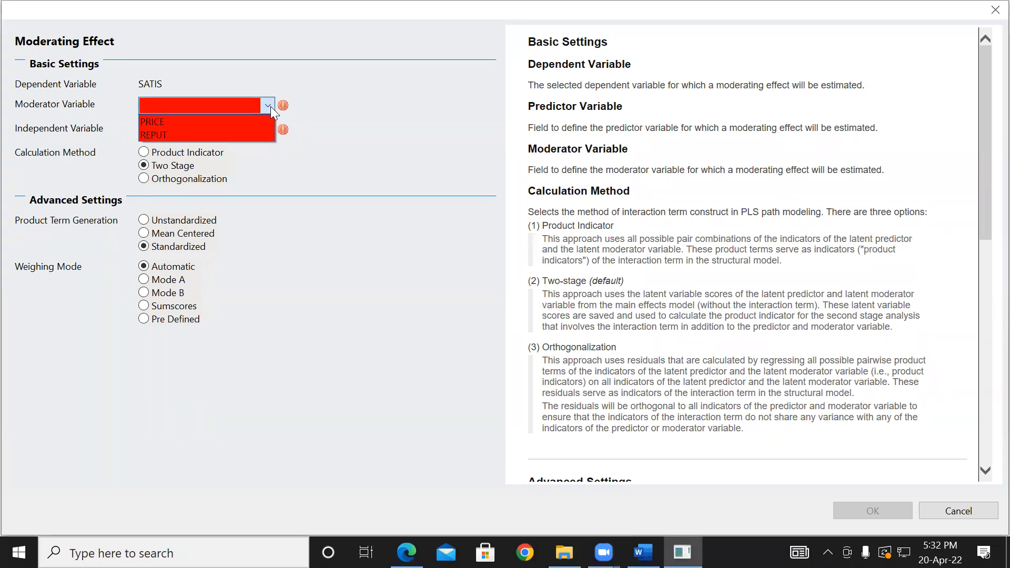
left_click(165, 121)
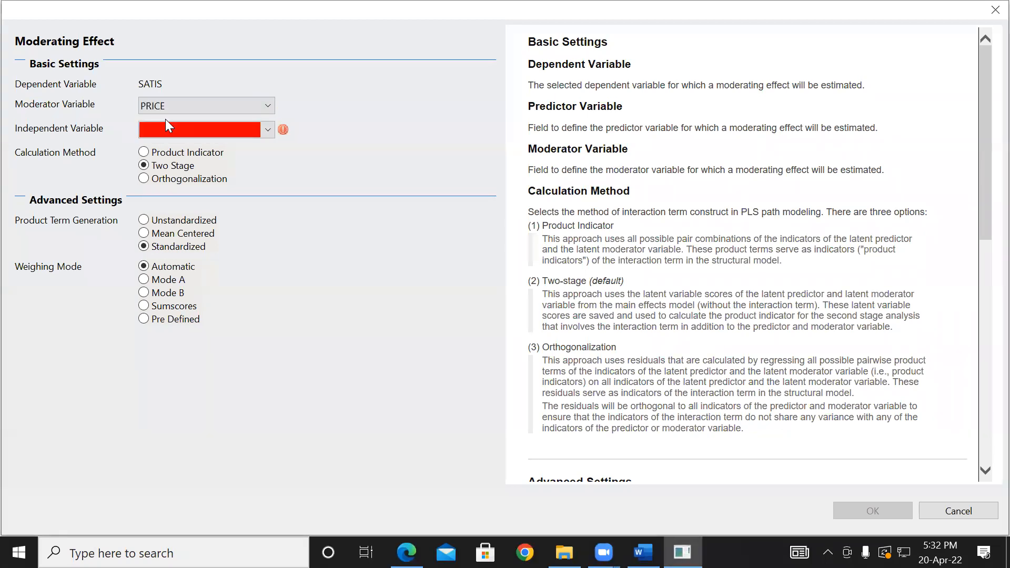
left_click(266, 131)
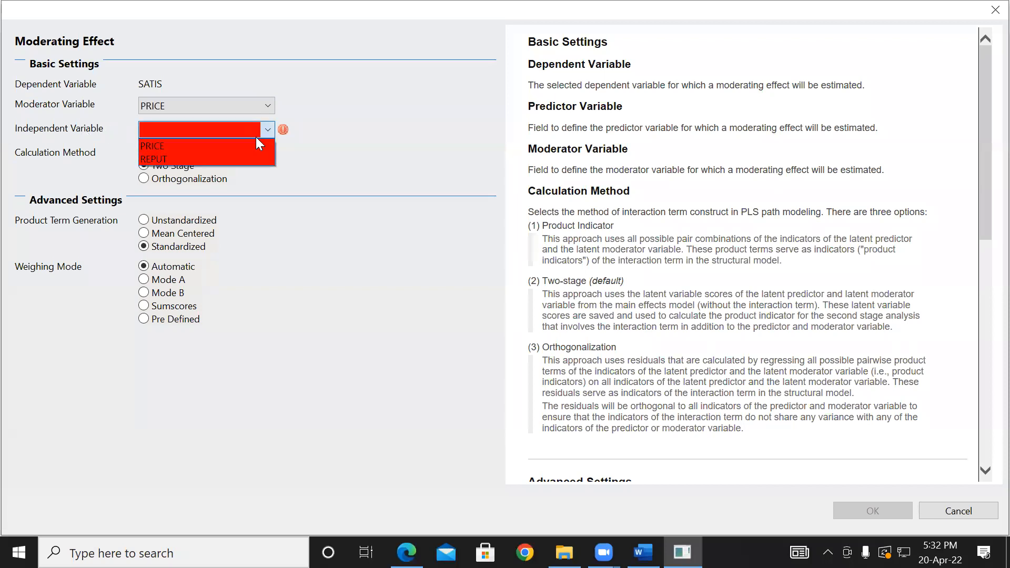
left_click(232, 159)
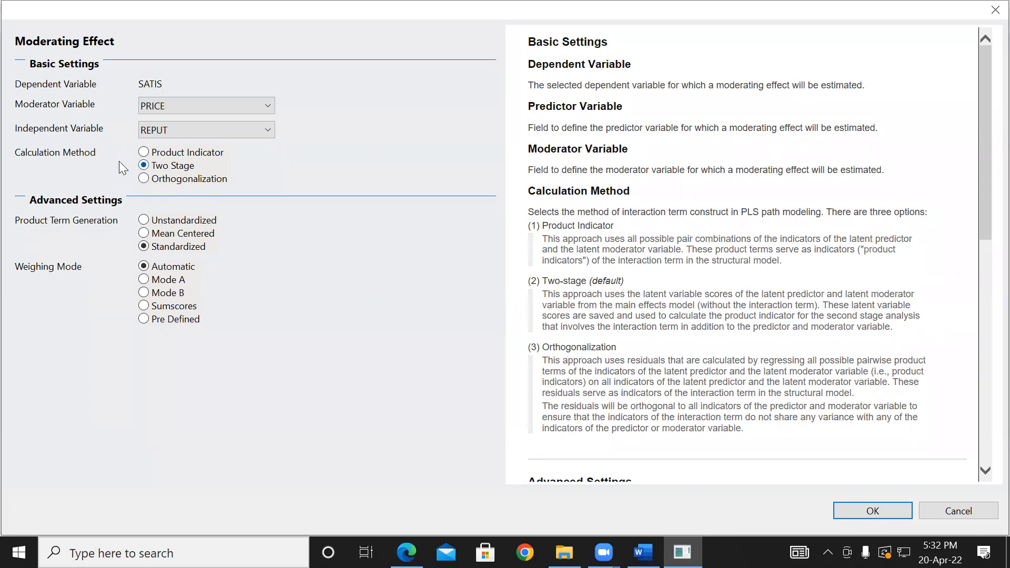
left_click(144, 154)
left_click(868, 509)
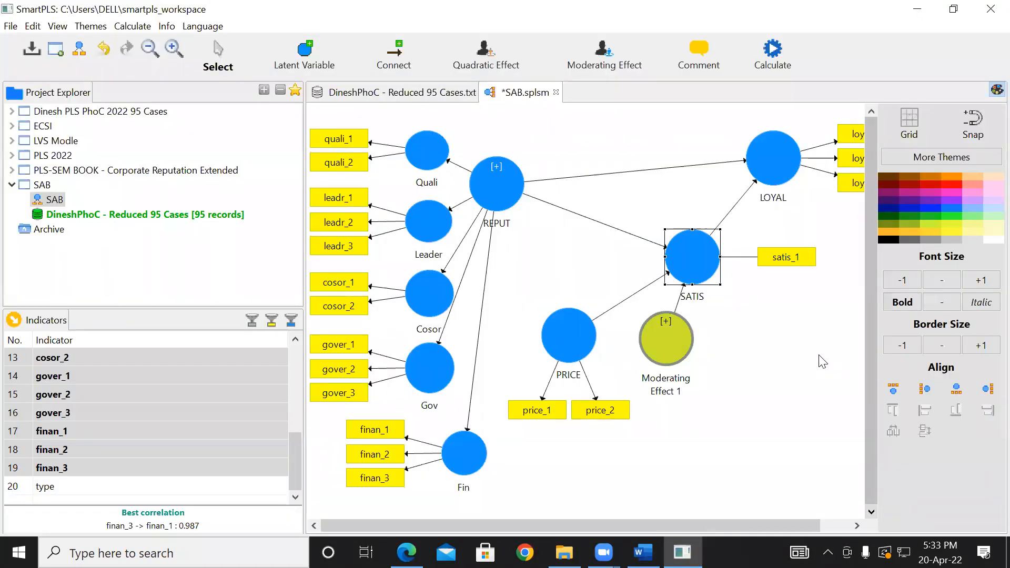
- Switch to the PLS Example PDF to examine the conceptual diagram and its moderation hypothesis, and return to SmartPLS
mouse_move(685, 343)
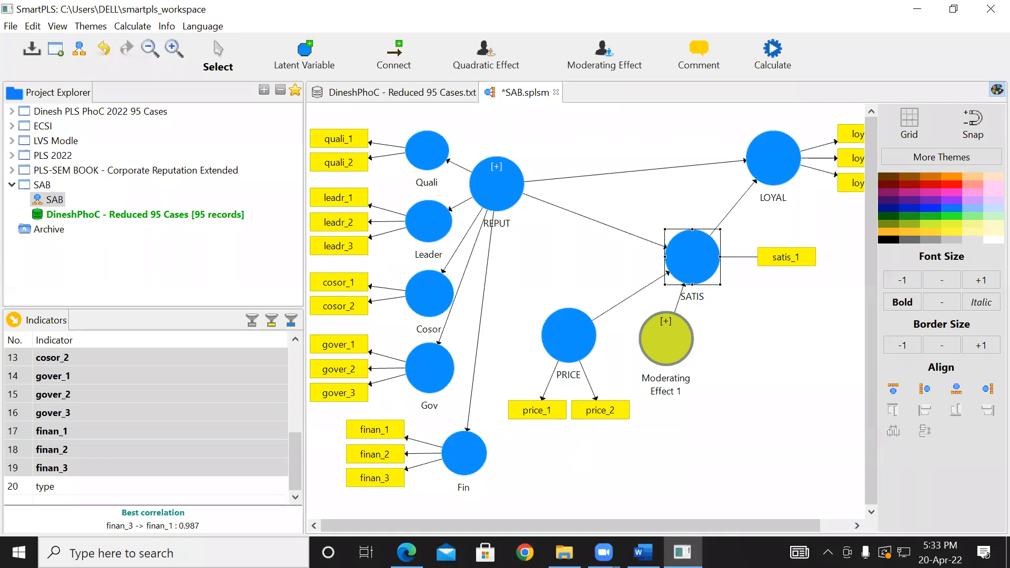
key("alt+Tab")
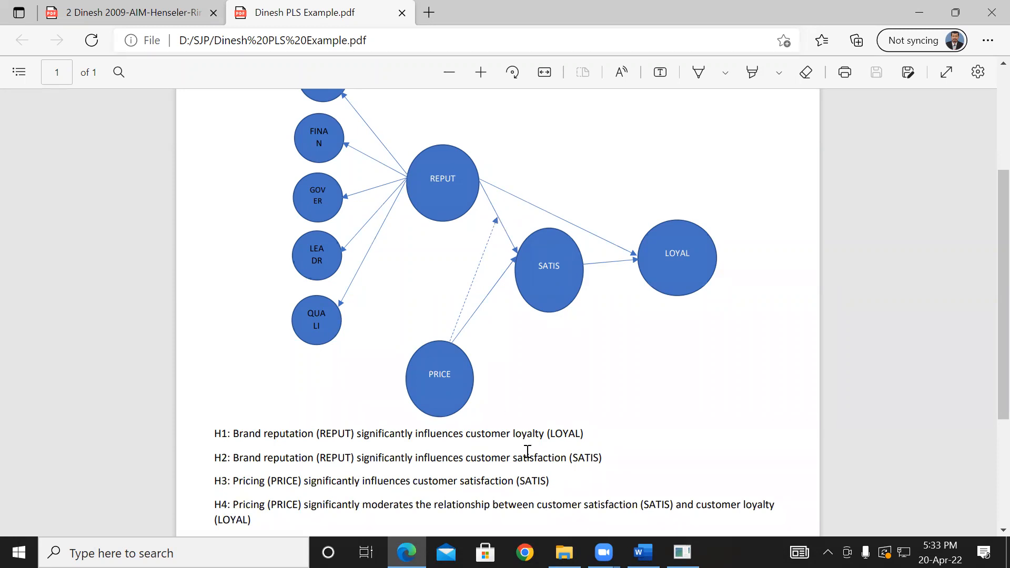
left_click(407, 552)
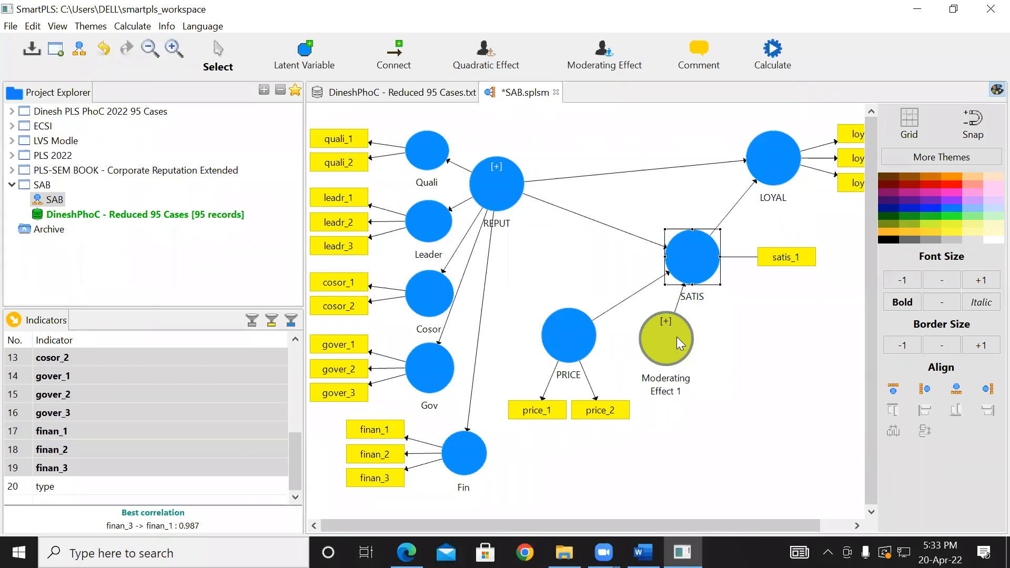
- Rename the Moderating Effect 1 construct as "Moderating Effect (Reput X Price)"
left_click(667, 392)
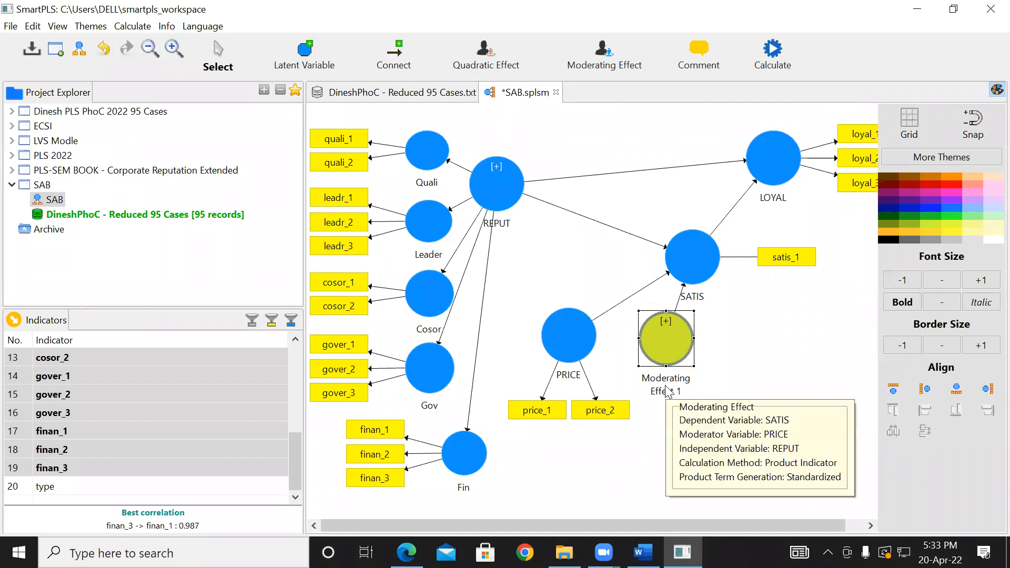
right_click(671, 341)
left_click(711, 154)
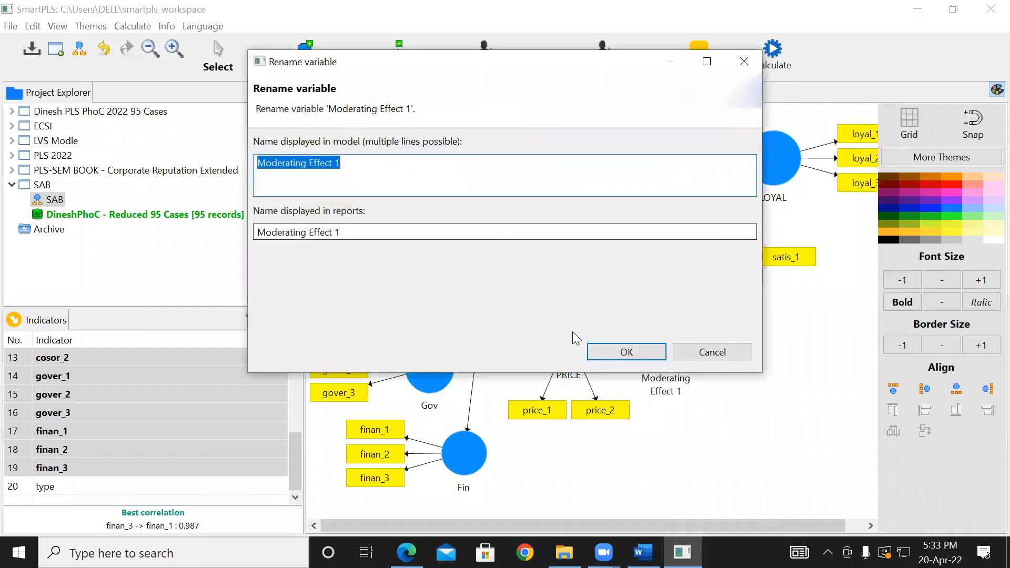
left_click(361, 168)
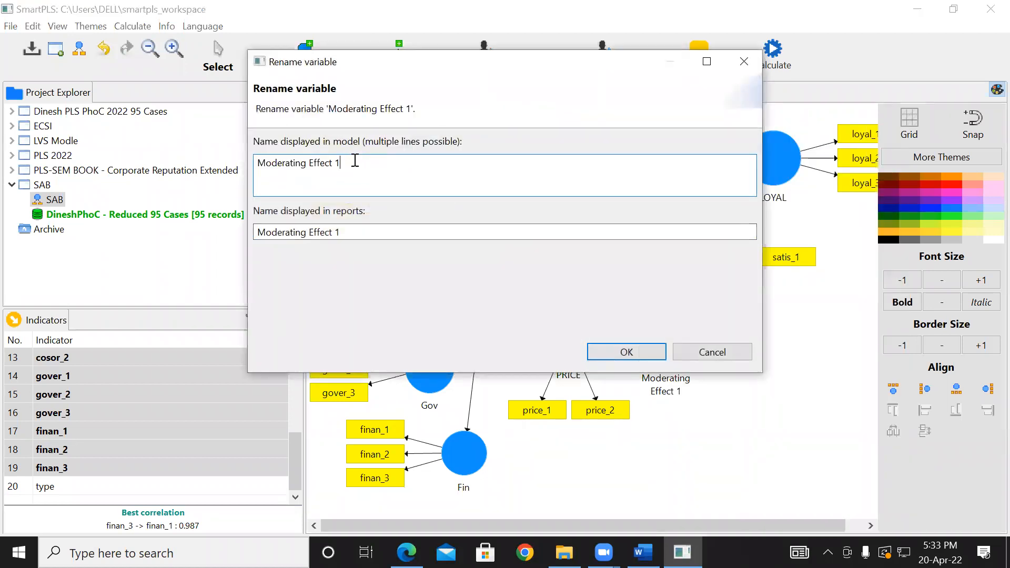
left_click_drag(355, 163, 310, 162)
left_click(377, 164)
key("BackSpace")
type("(Repur XP")
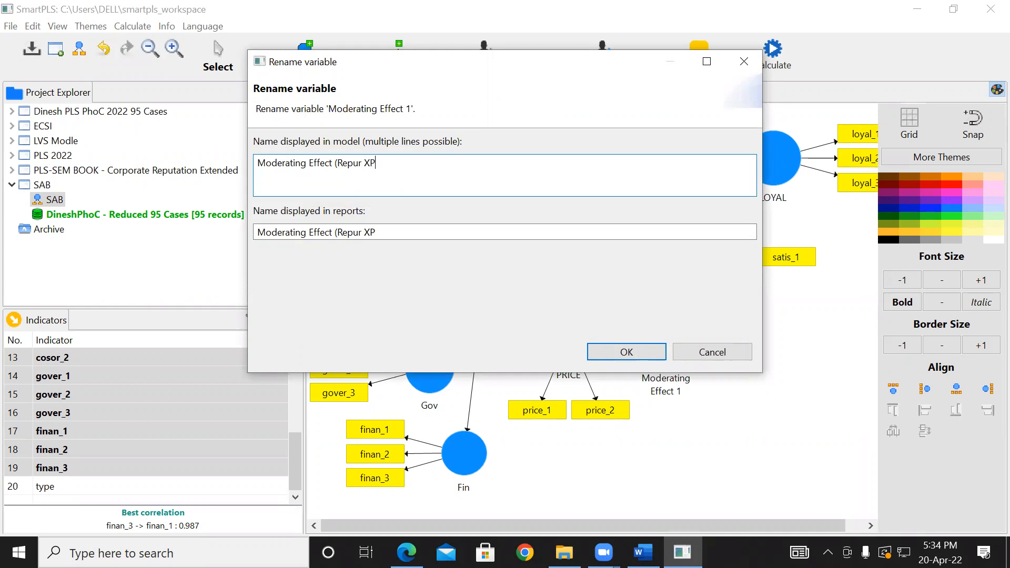
type("rice)")
left_click(367, 165)
key("BackSpace")
key("BackSpace")
type("t")
left_click(370, 164)
left_click(638, 356)
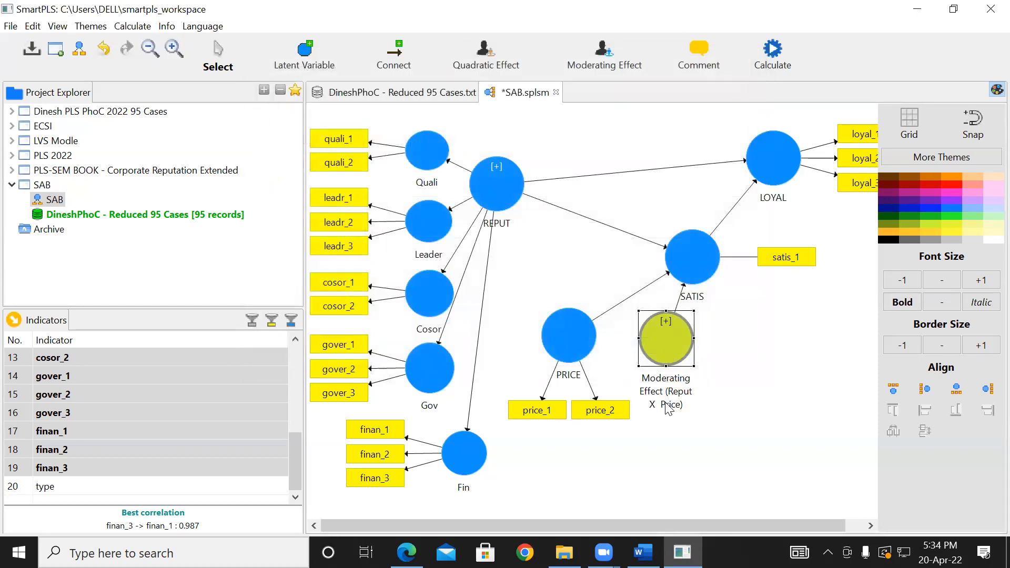
- Show the product-term indicators of the moderating effect construct to examine them, and hide them again
right_click(658, 352)
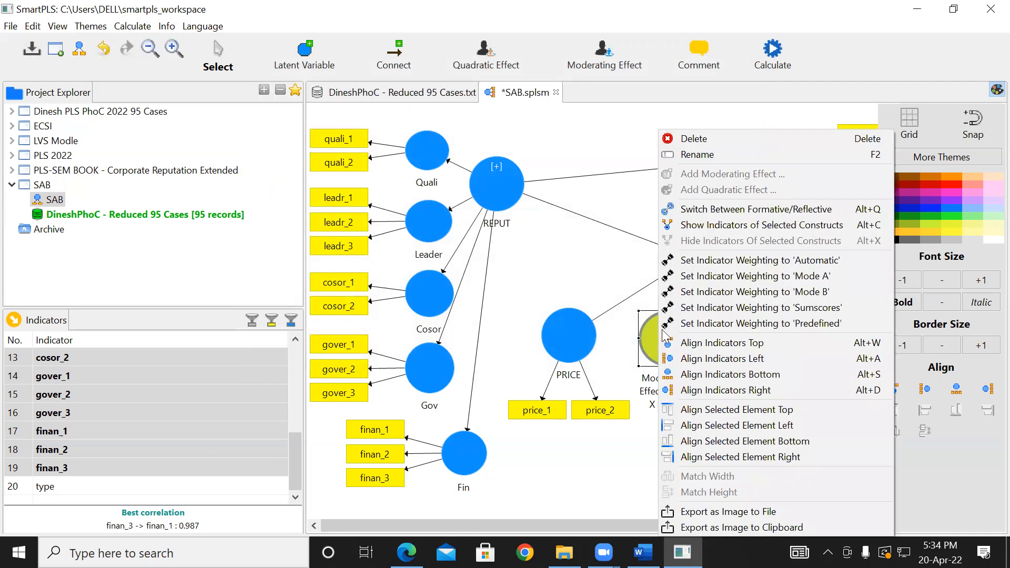
left_click(688, 225)
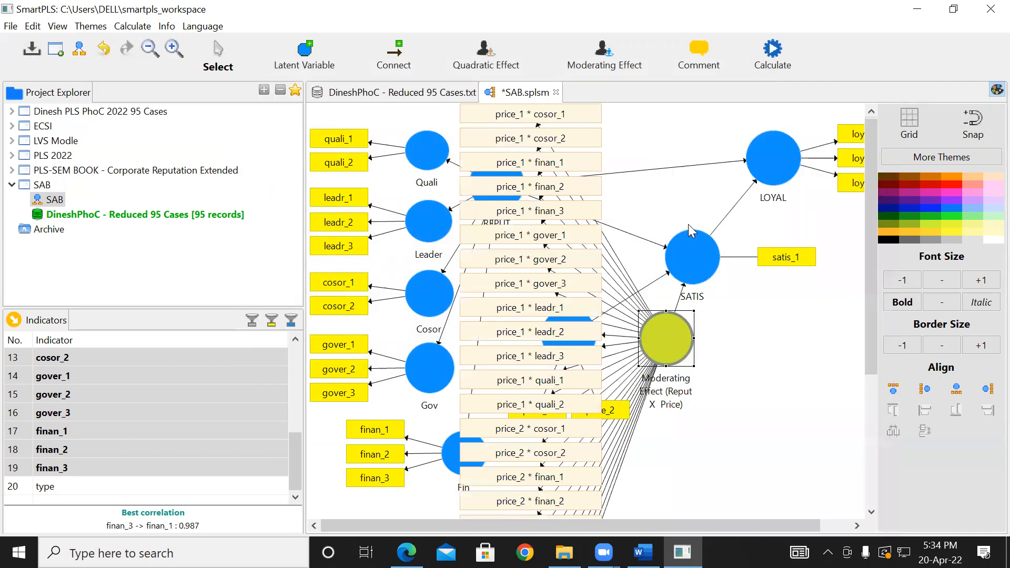
left_click_drag(873, 235, 872, 142)
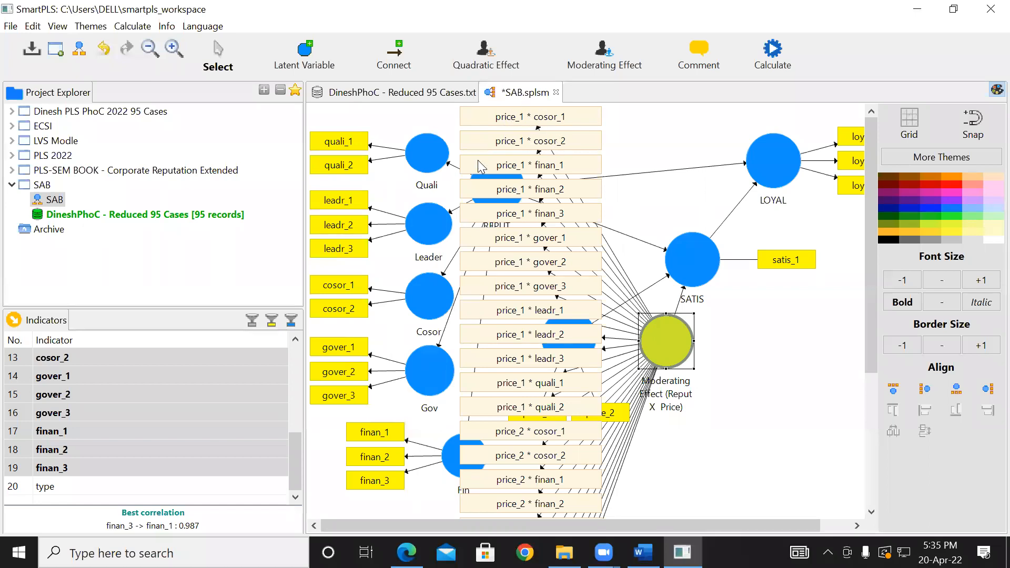
right_click(667, 351)
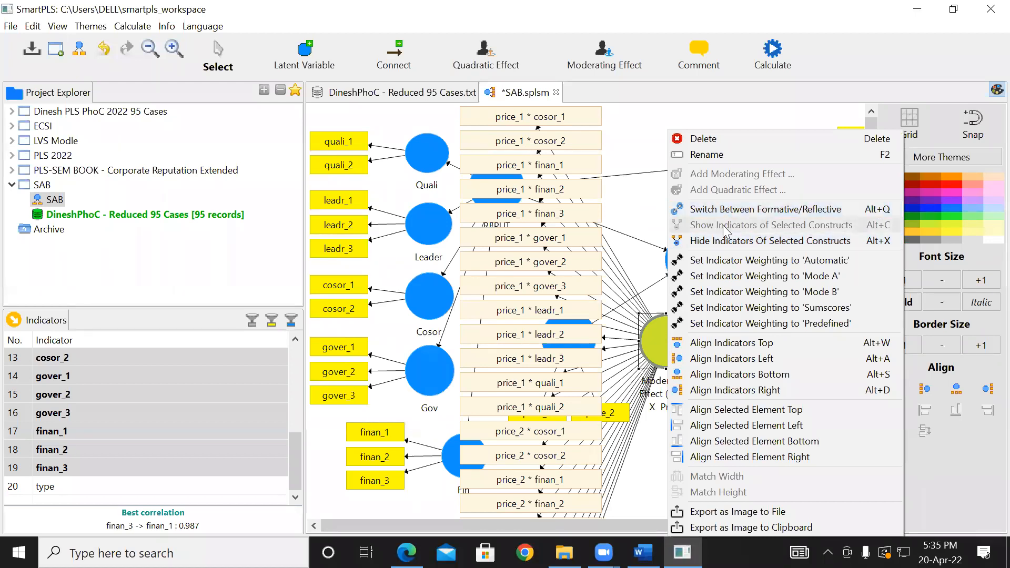
left_click(728, 242)
- Move the moderating effect construct further below SATIS, clear of PRICE and its indicators
left_click_drag(676, 345, 719, 402)
left_click(793, 388)
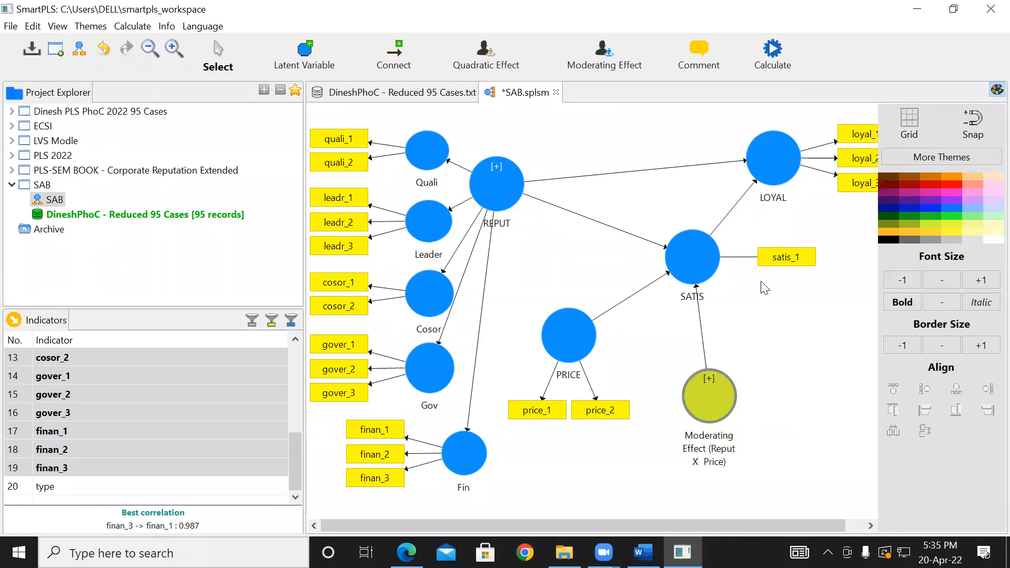
- Run the Consistent PLS Algorithm on the SAB model with the factor weighting scheme and all LVs connected for the initial calculation
left_click(772, 50)
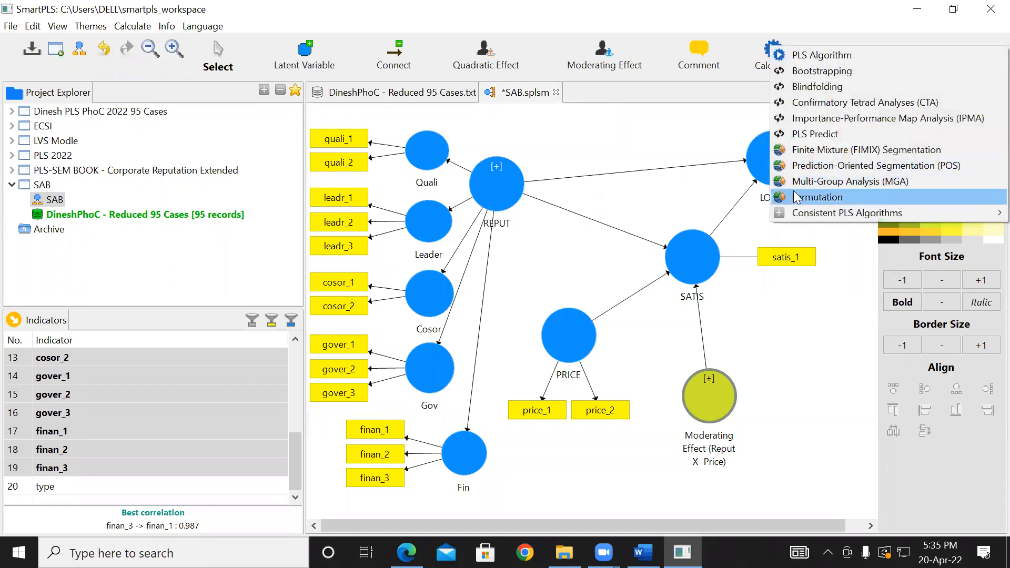
mouse_move(804, 220)
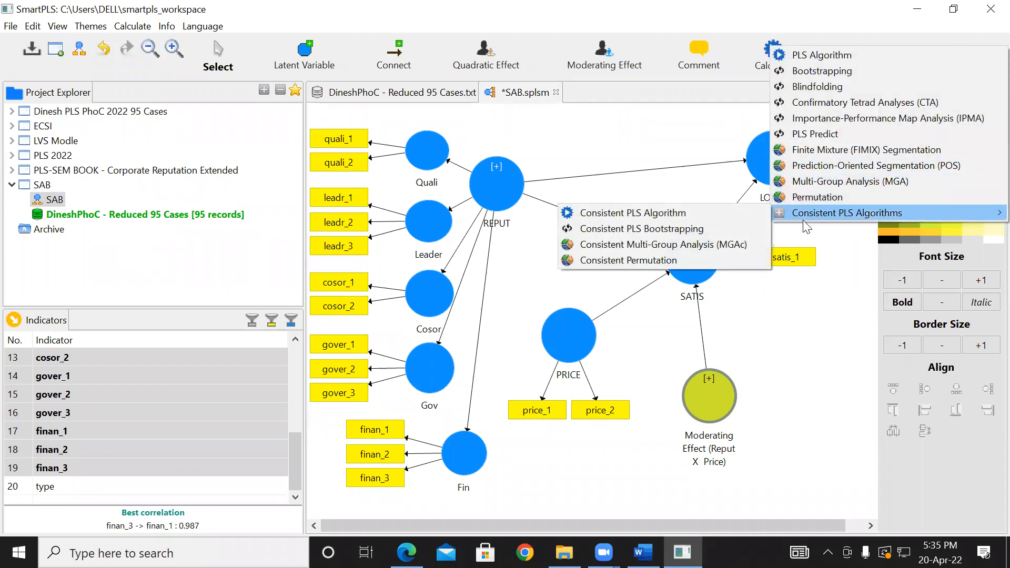
left_click(699, 213)
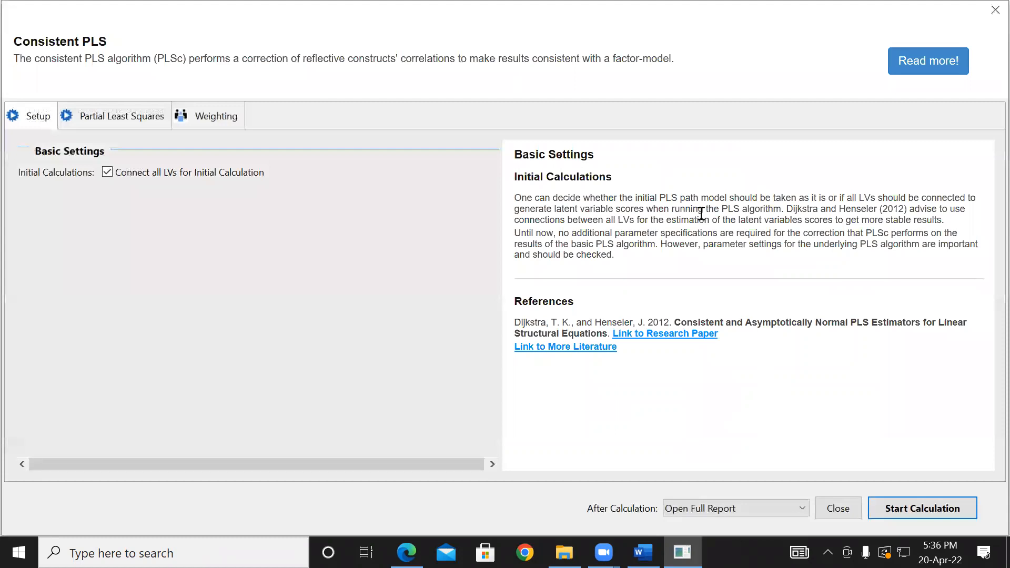
left_click(120, 112)
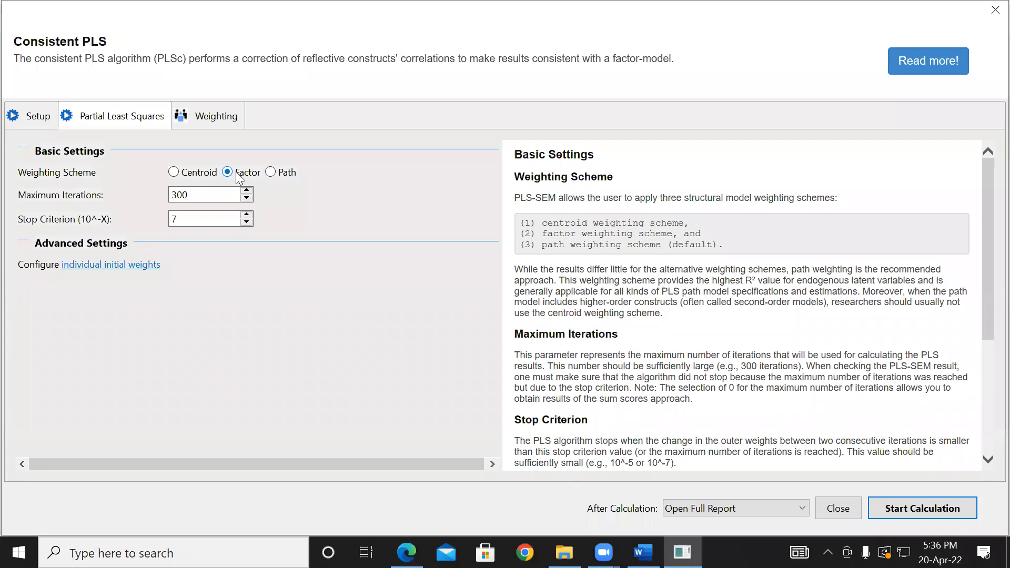
left_click(271, 173)
left_click(227, 175)
left_click(912, 508)
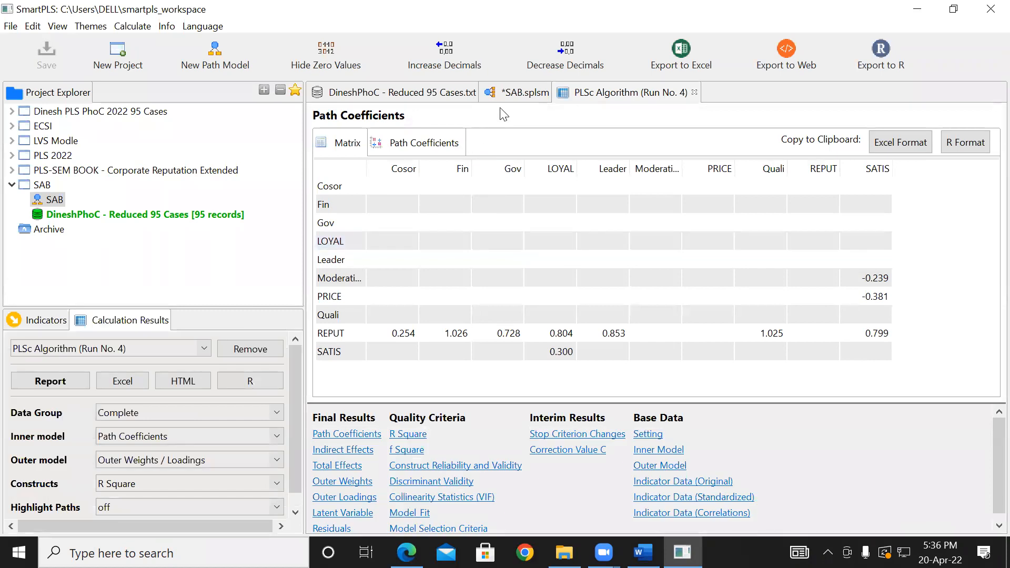
- Examine the calculated coefficients on the SAB model diagram, and open the indirect effects in the PLSc report
left_click(511, 94)
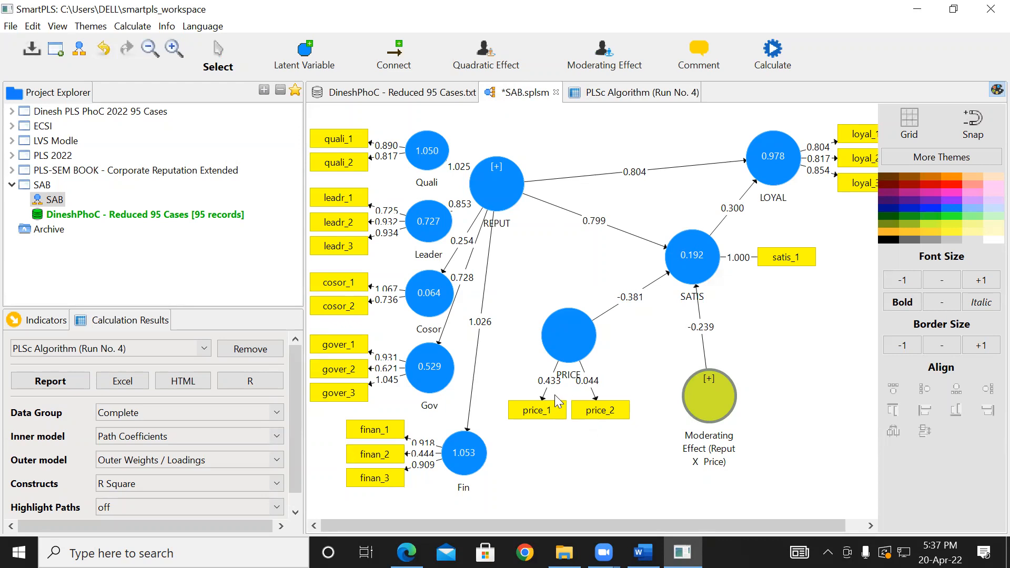
left_click(610, 416)
left_click(624, 100)
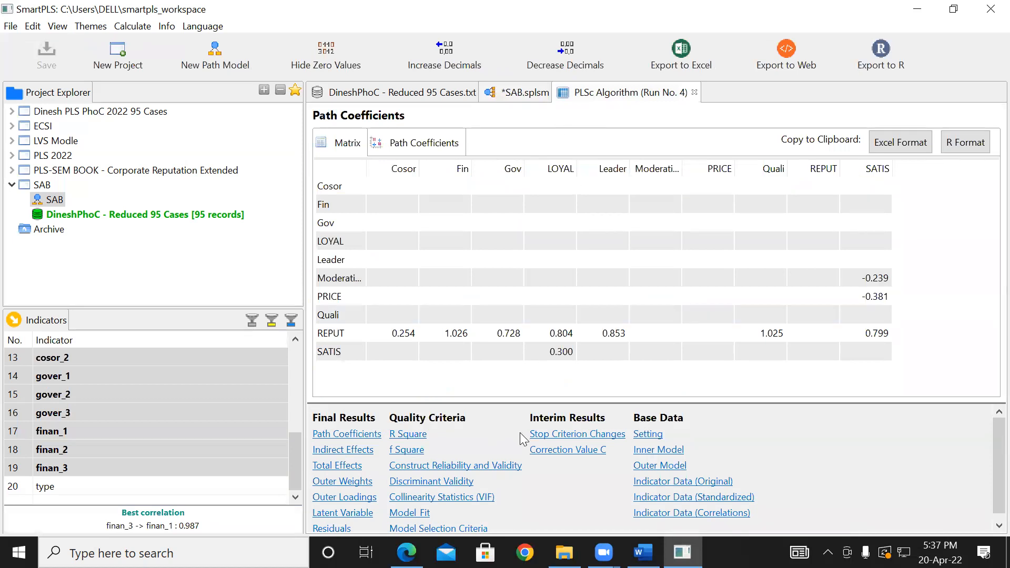
scroll(999, 463, "down", 1)
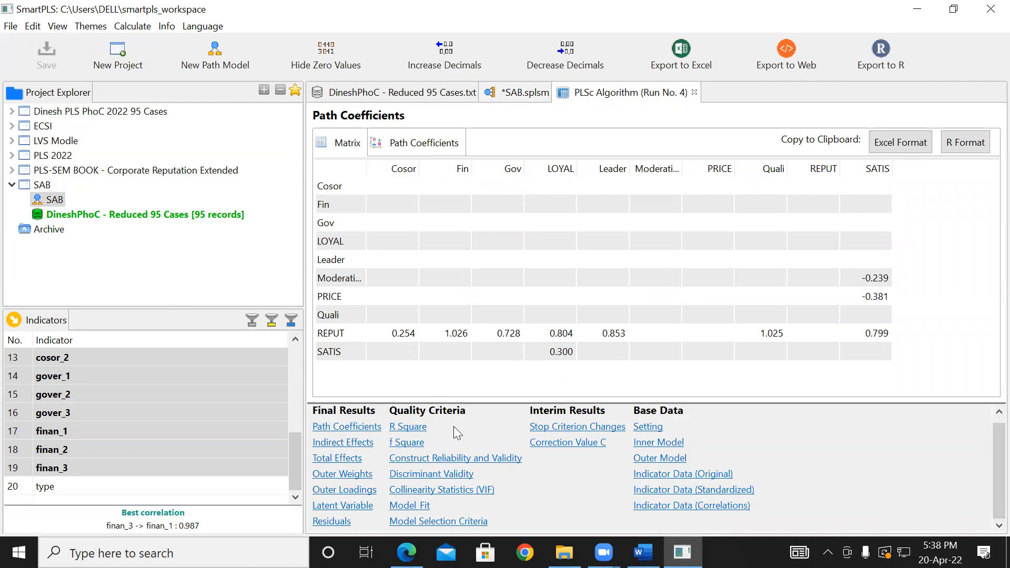
left_click(342, 428)
left_click(344, 444)
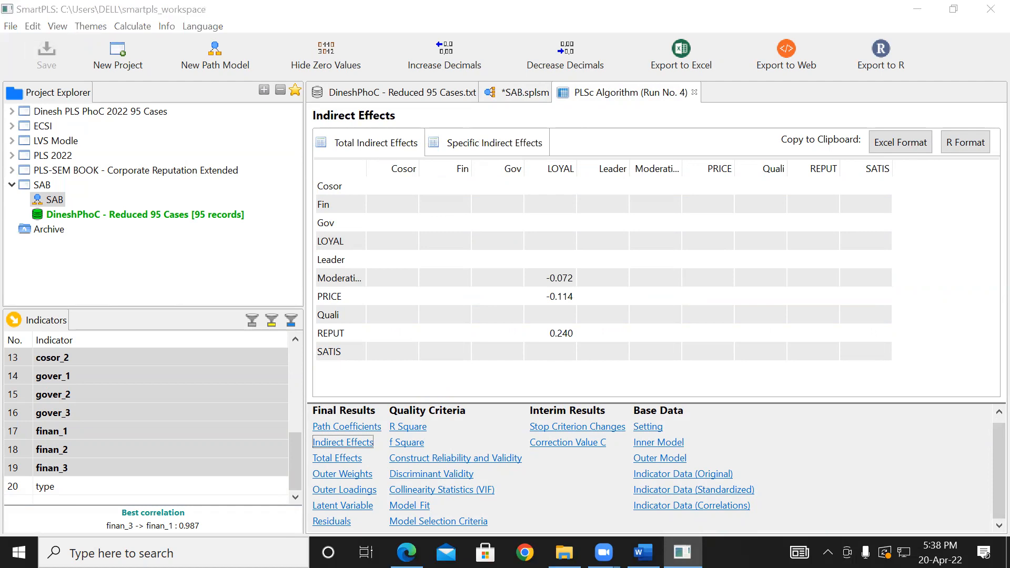
- Examine construct reliability and validity, including the Cronbach's Alpha, Composite Reliability and Average Variance Extracted charts
left_click(496, 459)
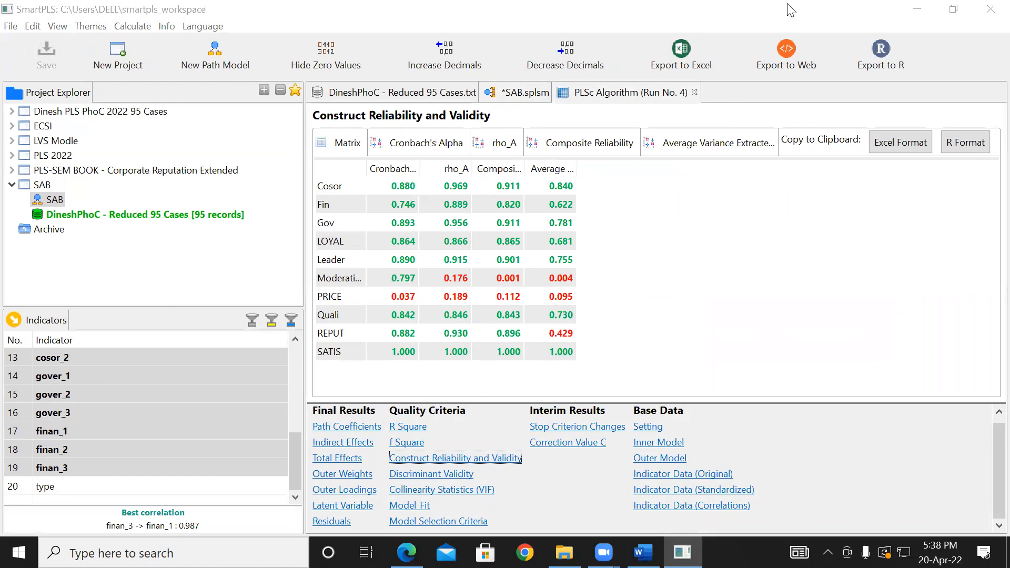
left_click(425, 148)
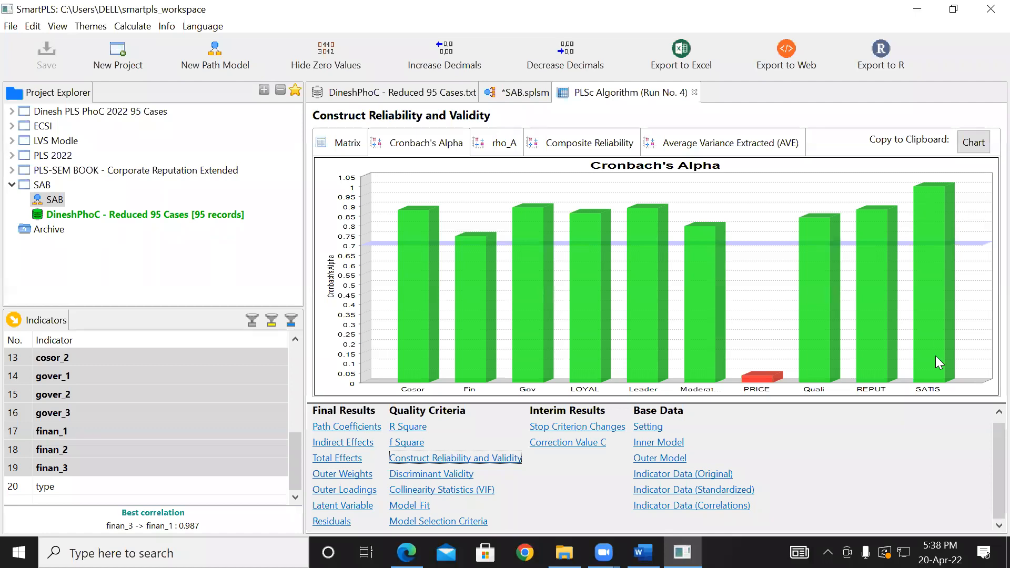
mouse_move(935, 343)
left_click(577, 148)
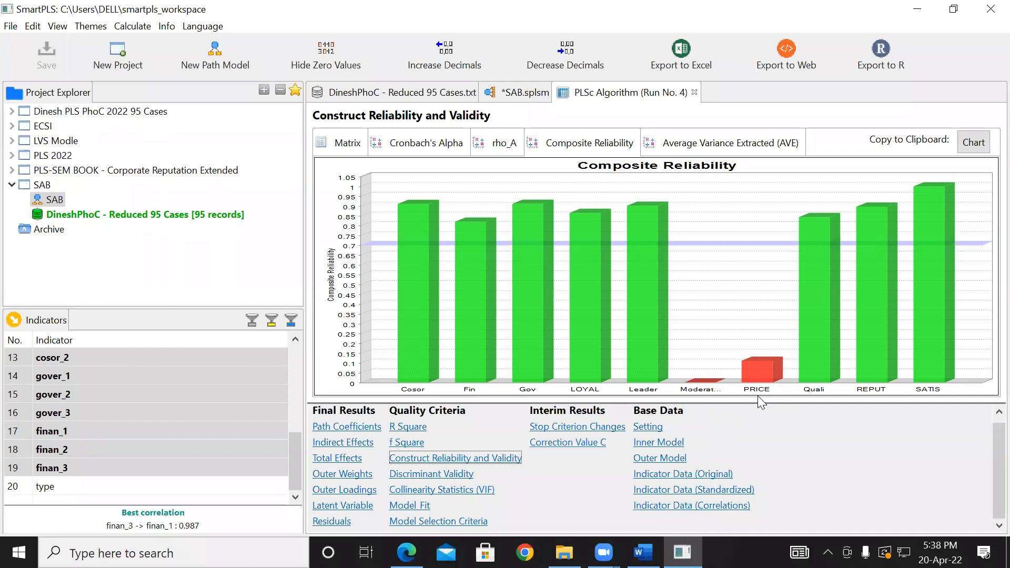
mouse_move(772, 364)
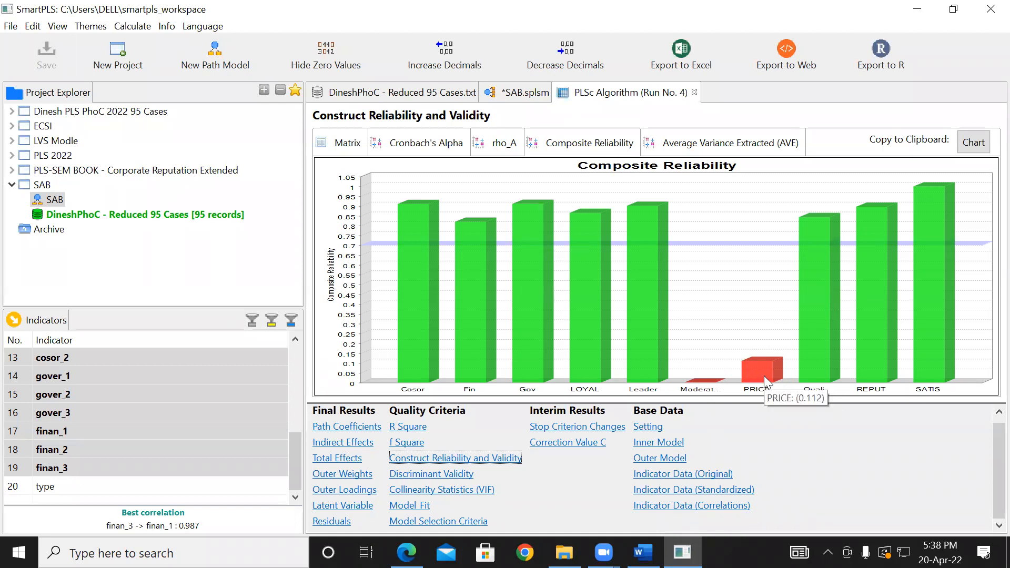
left_click(744, 147)
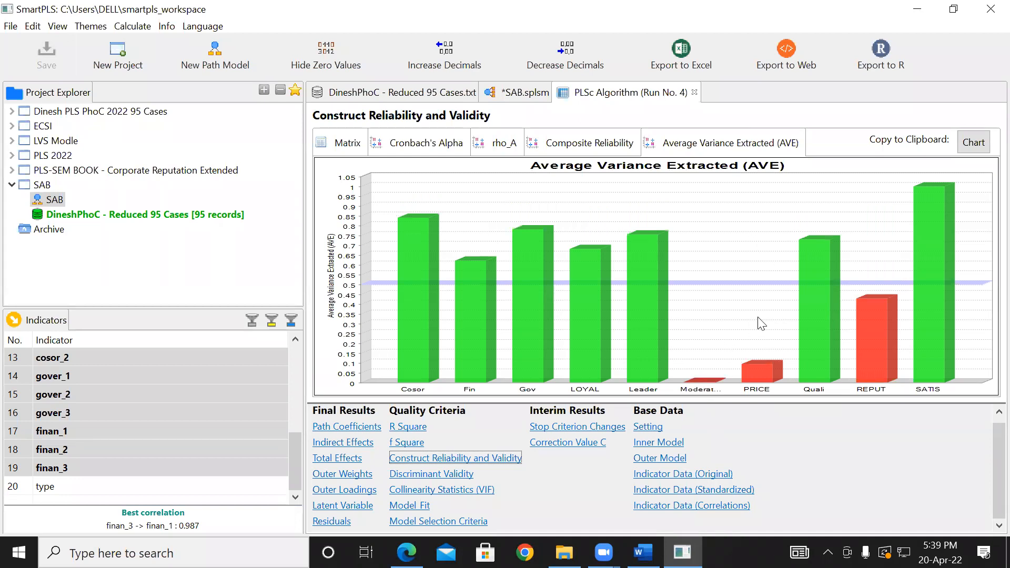
mouse_move(874, 307)
- Review the Fornell-Larcker and Heterotrait-Monotrait discriminant validity tables, and check them against the SAB model diagram
left_click(460, 475)
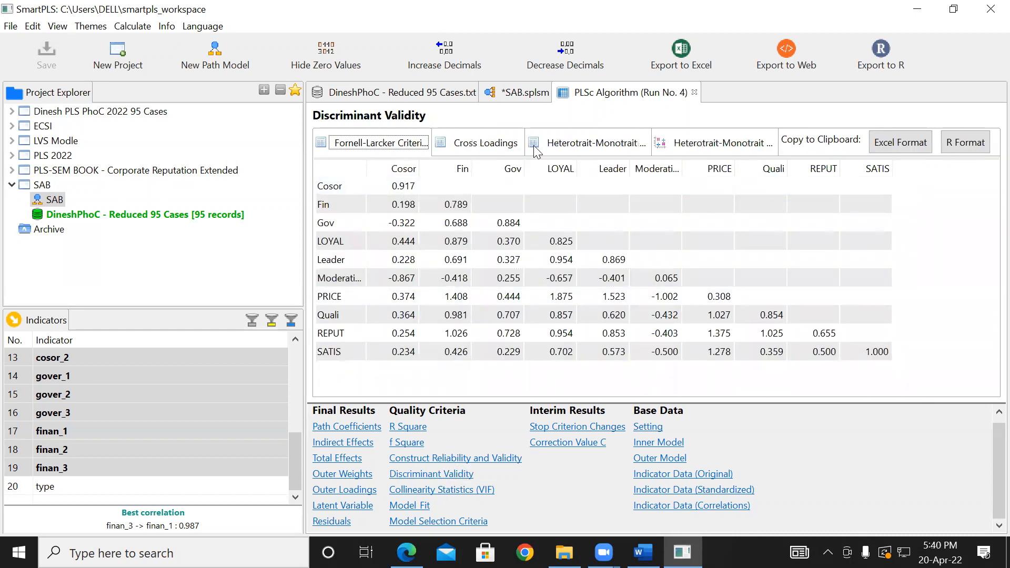
left_click(561, 149)
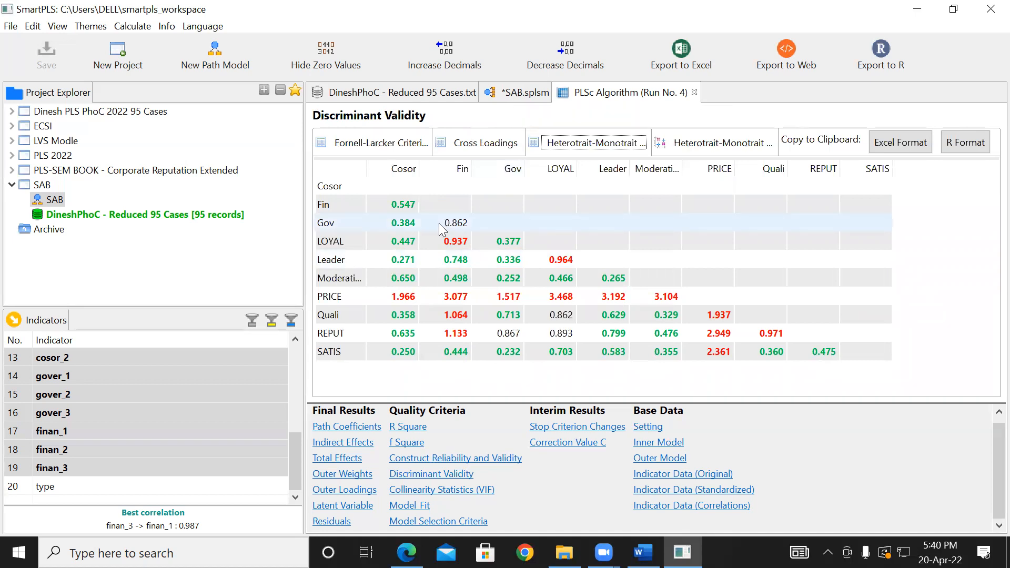
left_click(520, 94)
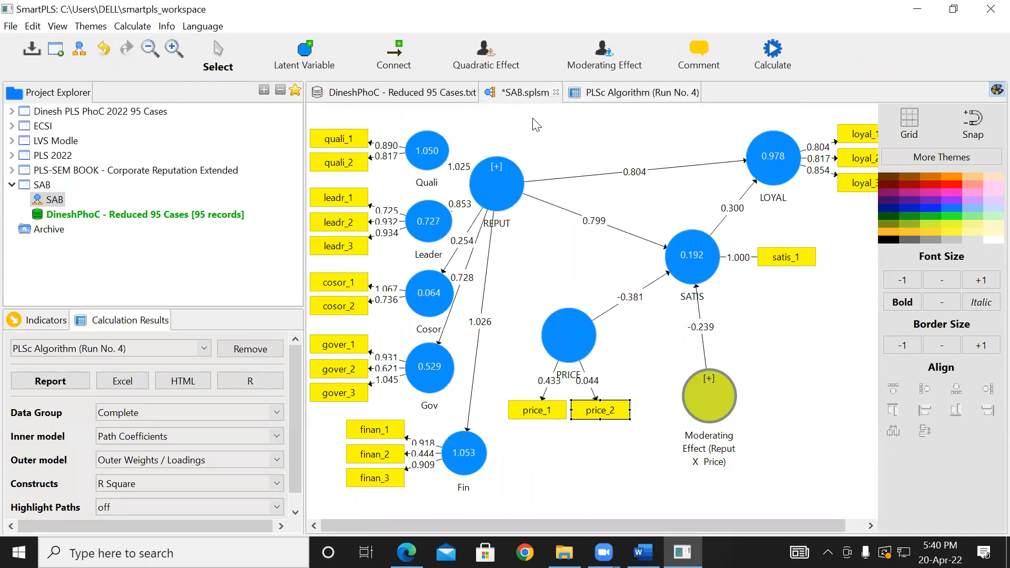
left_click(606, 98)
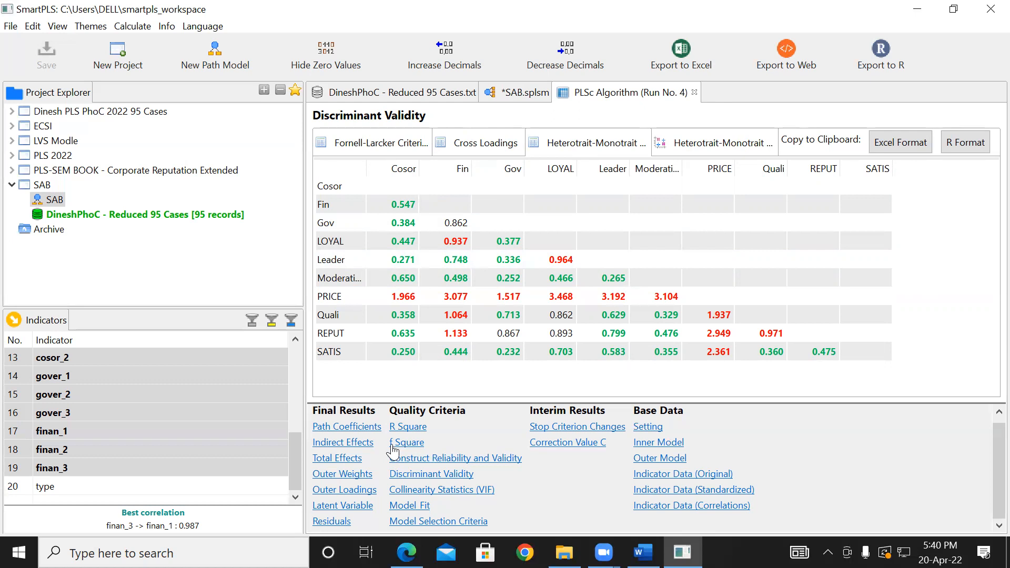
- Examine the f Square effect sizes as a matrix and as a chart, finishing on the matrix
left_click(415, 446)
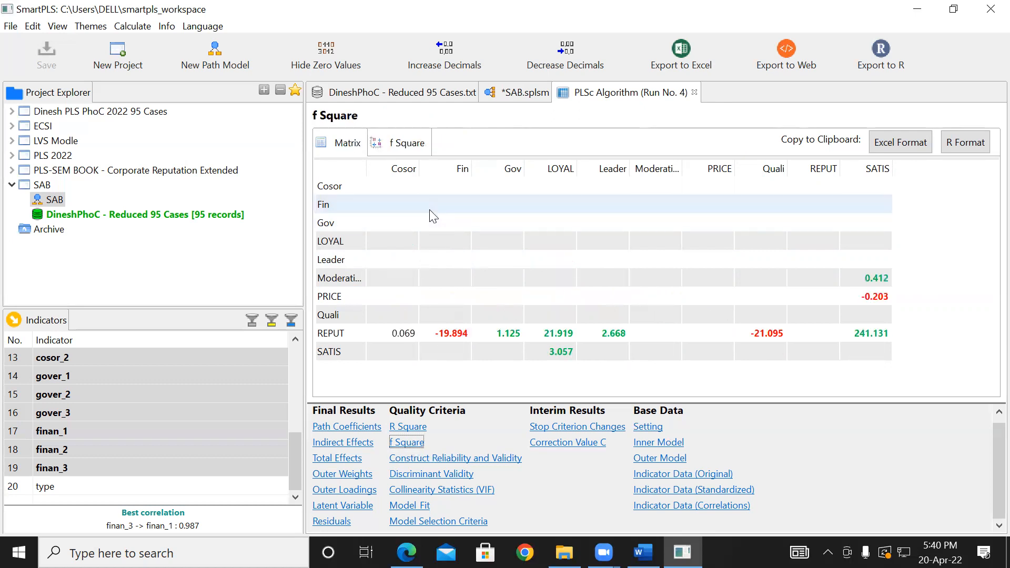
left_click(412, 152)
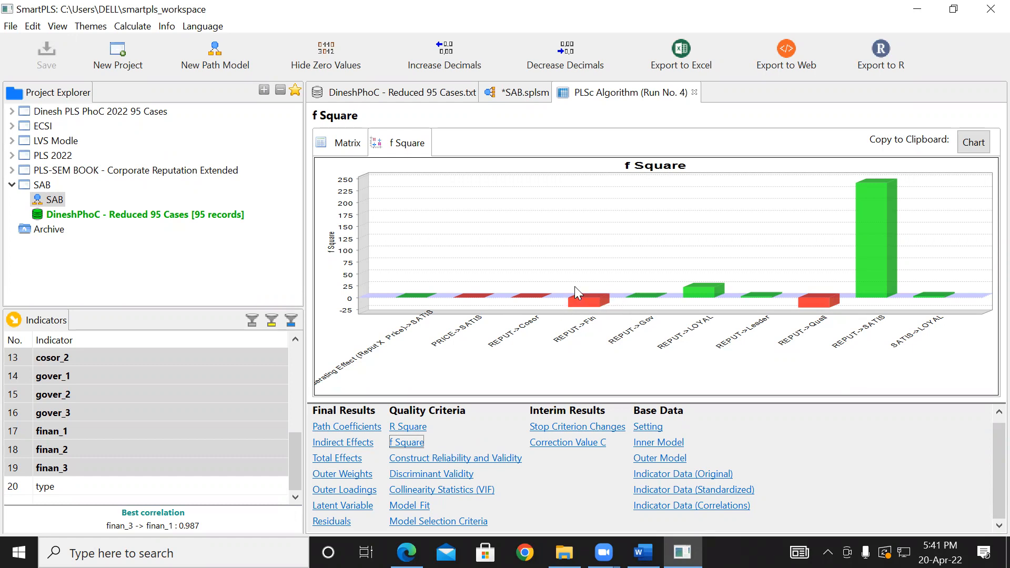
mouse_move(604, 308)
mouse_move(578, 297)
mouse_move(701, 296)
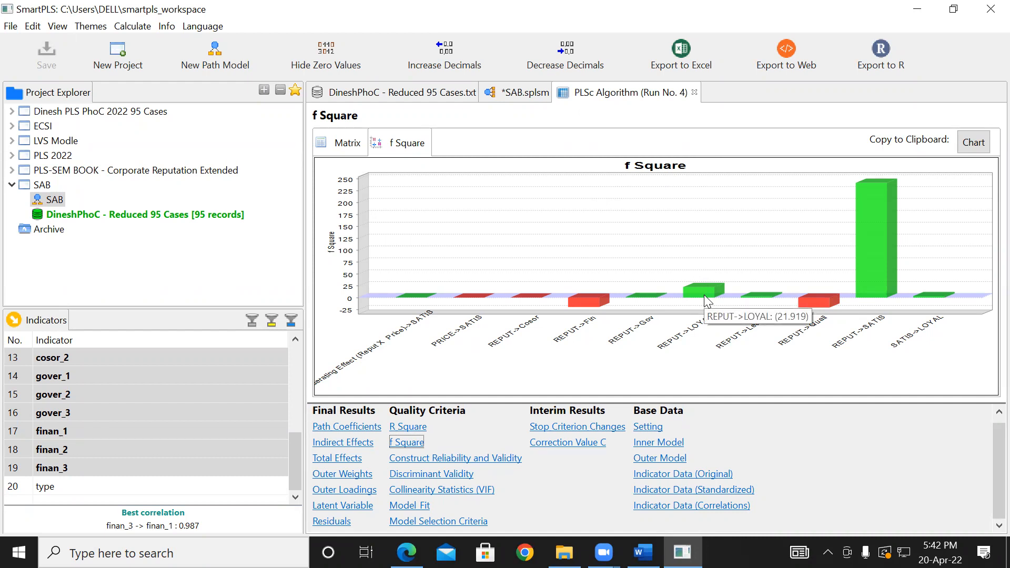
left_click(353, 149)
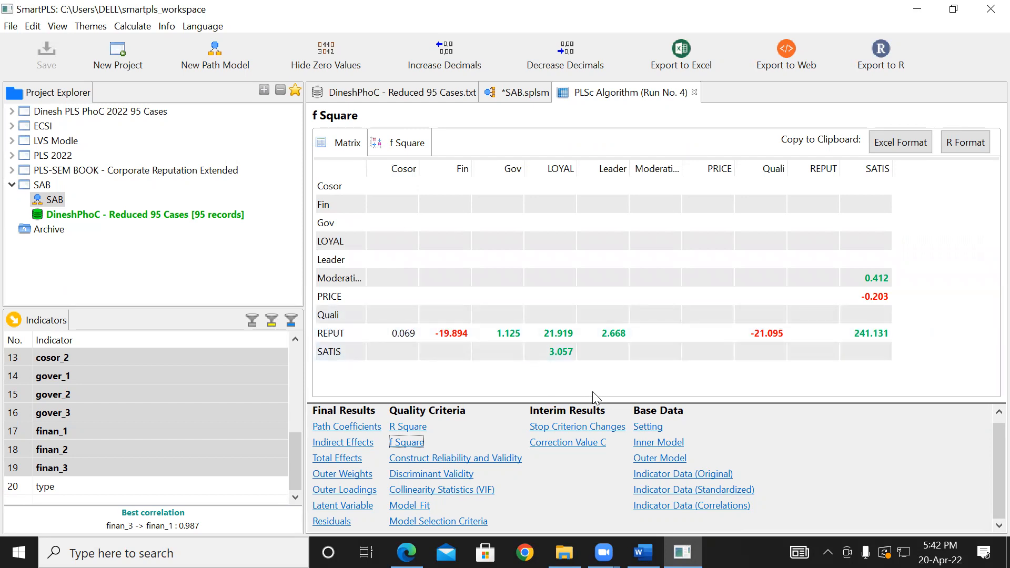
- Review the R Square and adjusted R Square values of the endogenous constructs, comparing them with the SAB model diagram
left_click(497, 97)
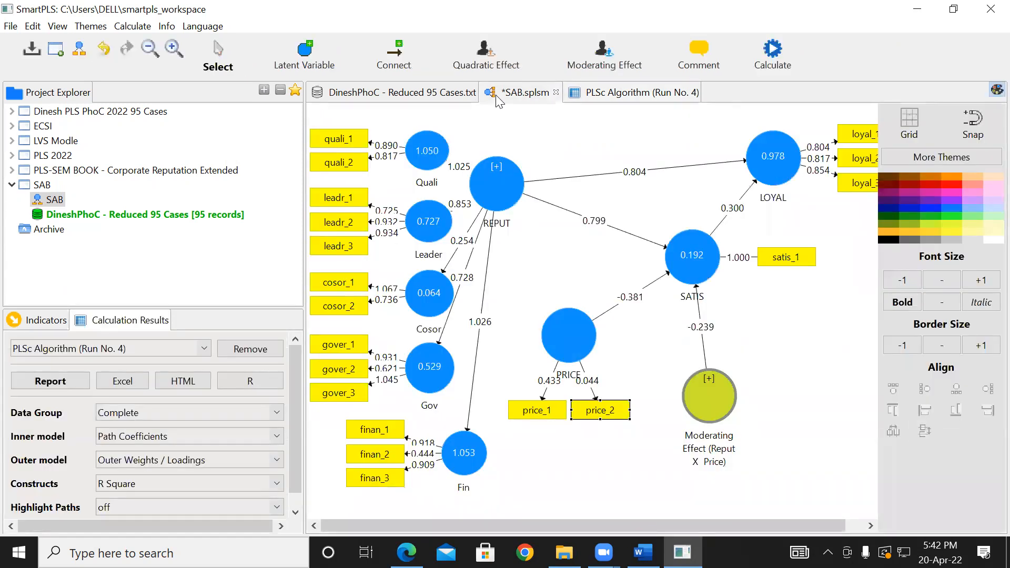
left_click(599, 95)
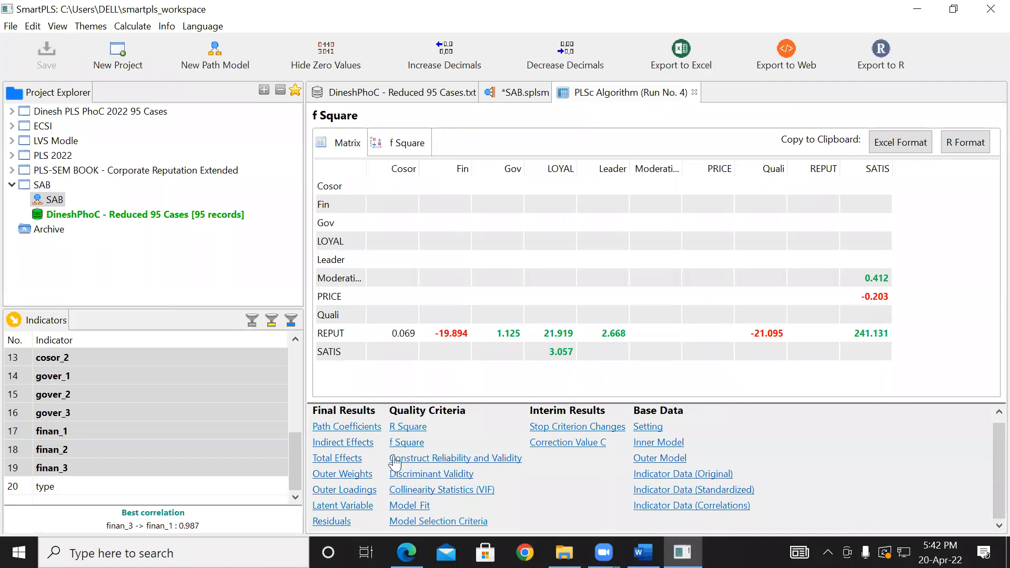
left_click(414, 432)
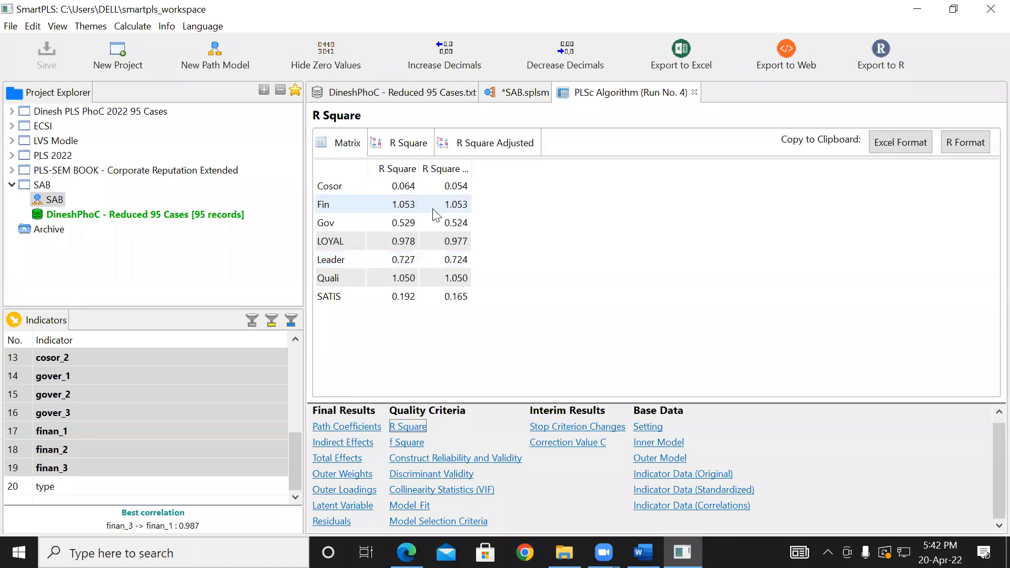
left_click(506, 96)
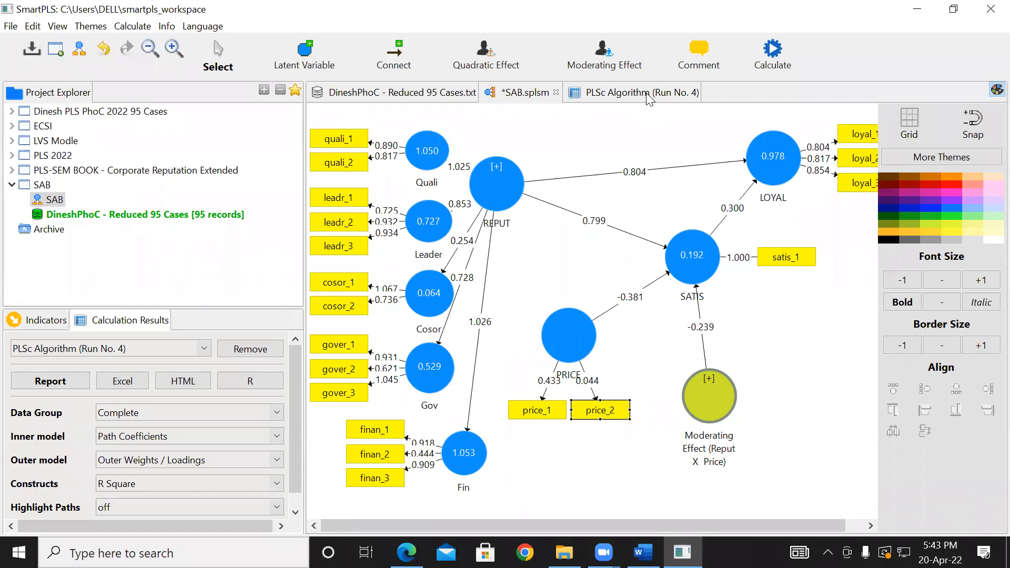
left_click(607, 93)
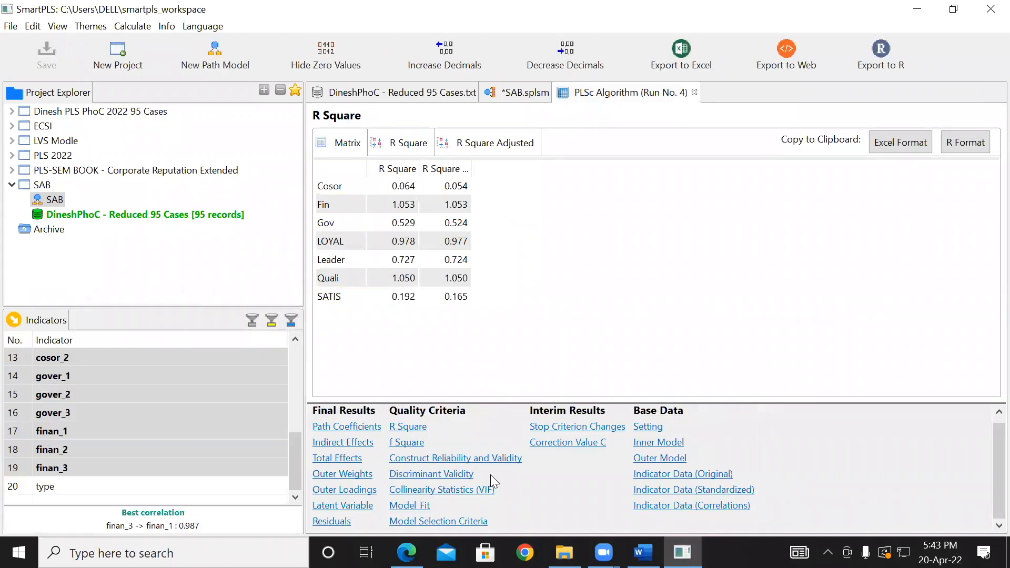
- Examine the Model Fit summary with its Saturated Model and Estimated Model columns widened, and return to the SAB model diagram
left_click(416, 506)
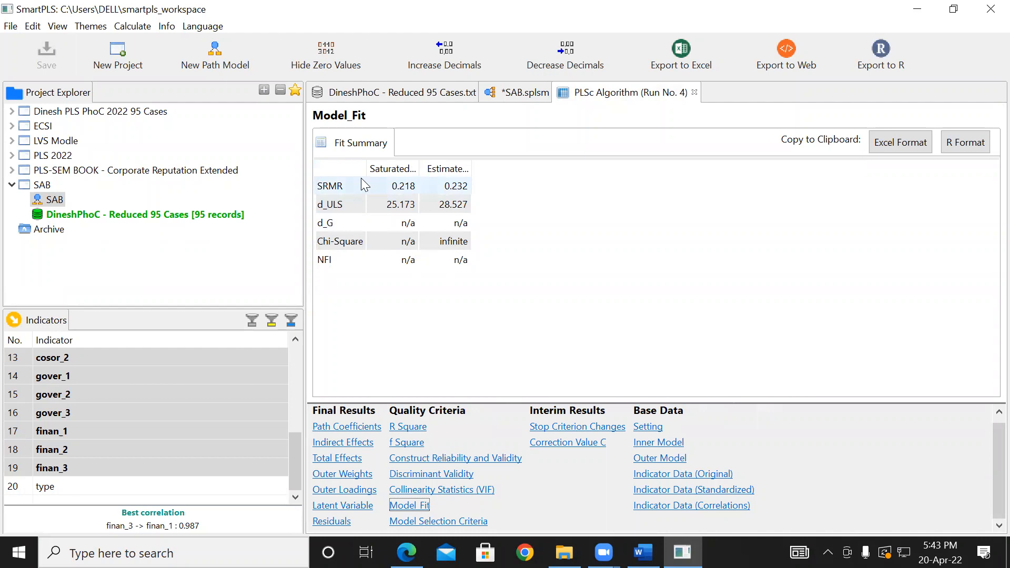
left_click_drag(419, 164, 679, 161)
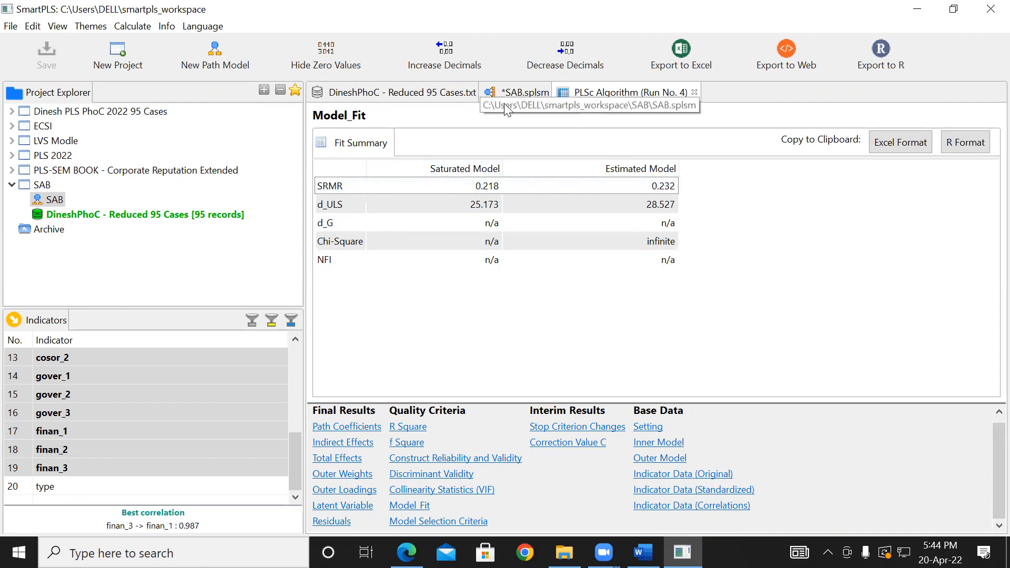
left_click(523, 96)
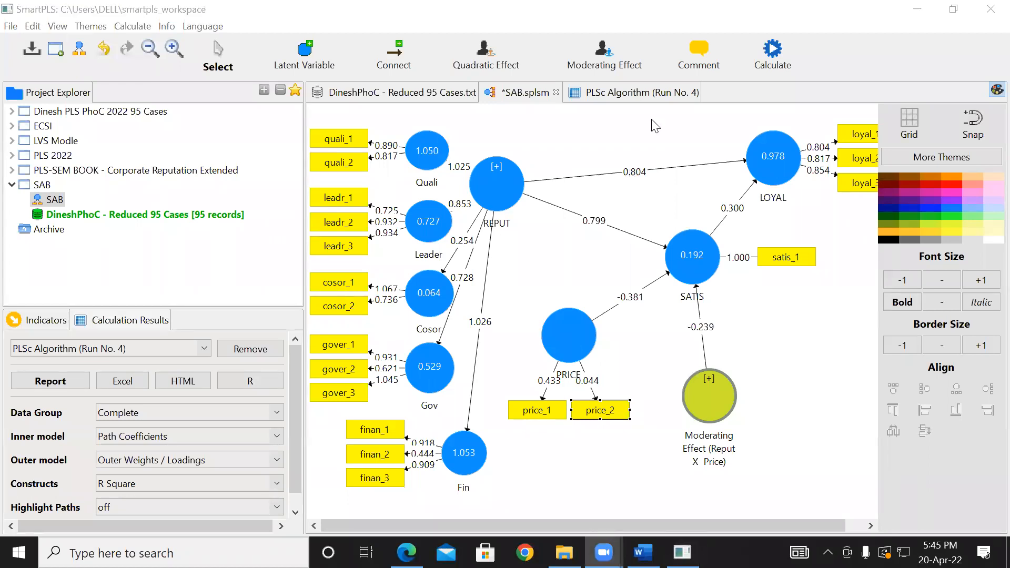
left_click(664, 129)
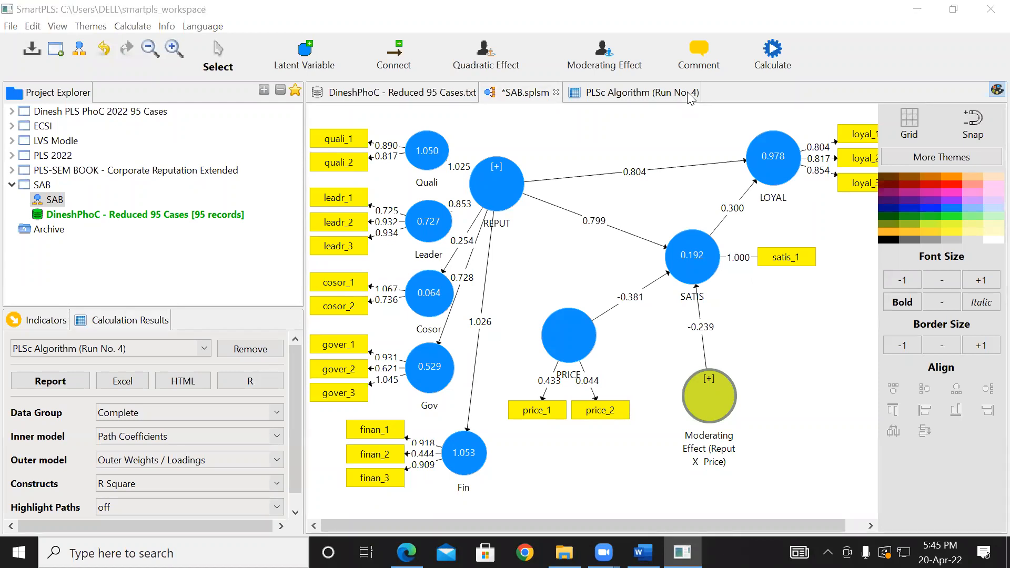
- Run Blindfolding on the SAB model with an omission distance of 7, the factor weighting scheme and an adjusted stop criterion
left_click(771, 51)
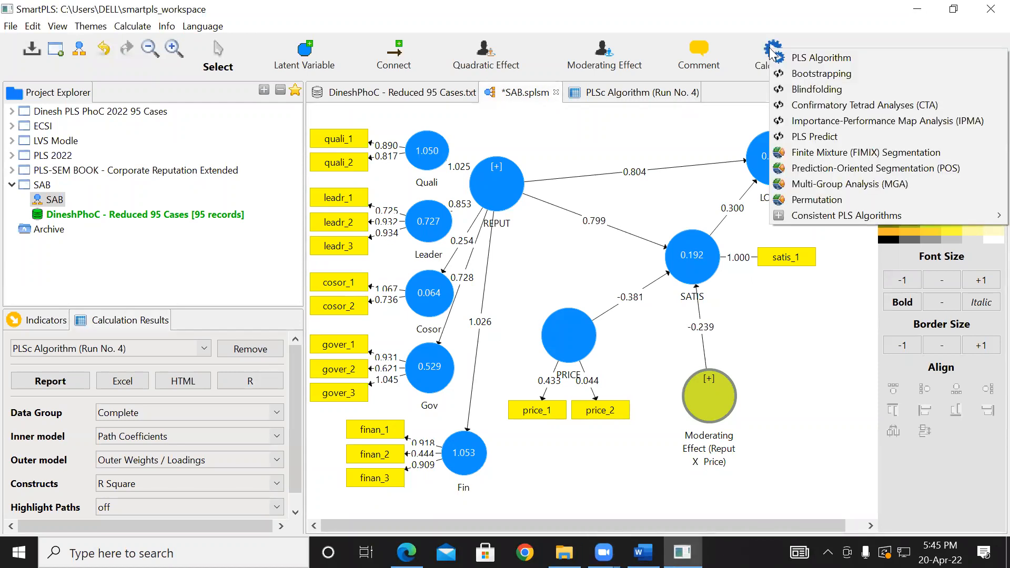
left_click(809, 90)
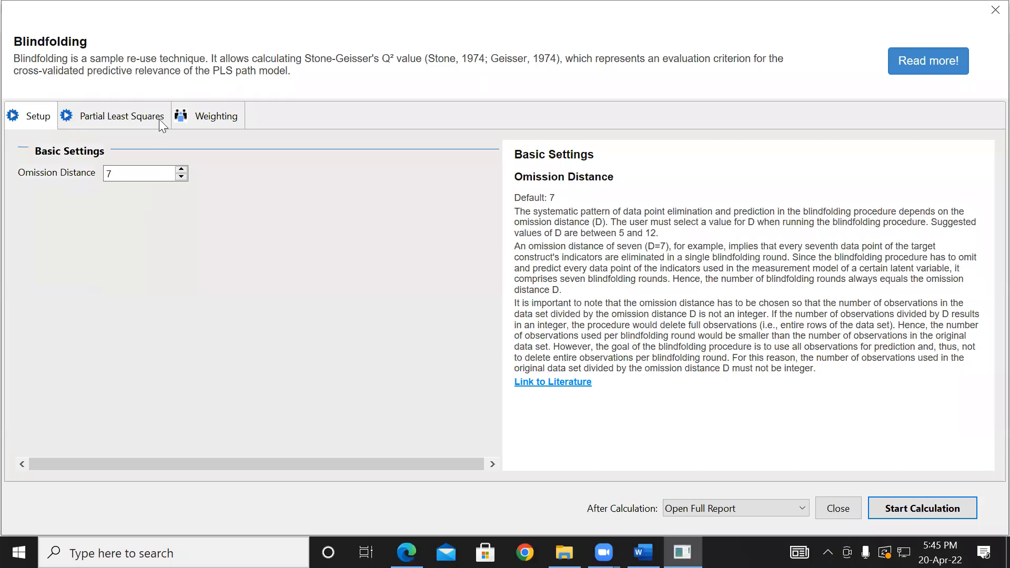
left_click(141, 118)
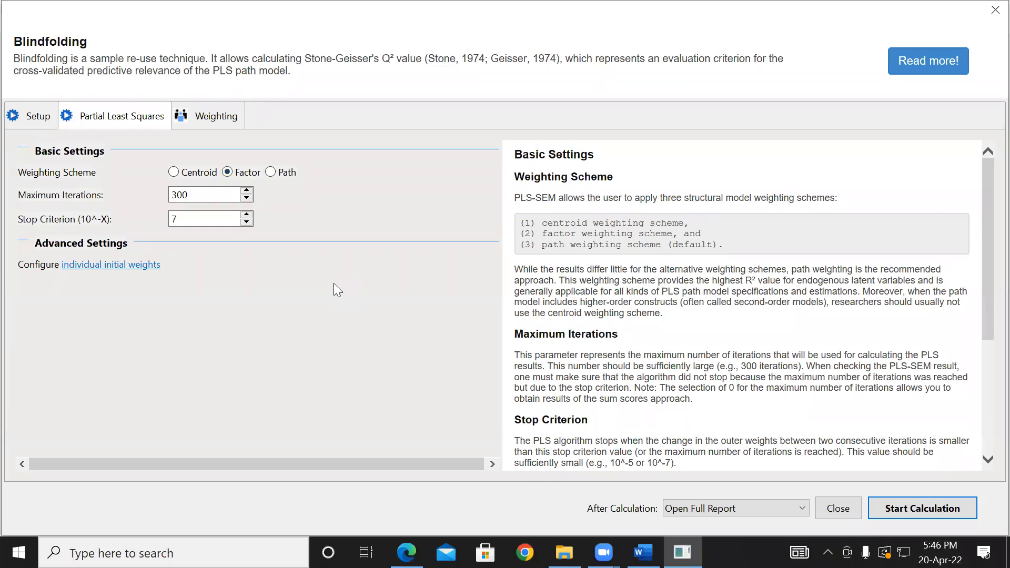
left_click(246, 222)
left_click(250, 223)
left_click(250, 223)
left_click(246, 223)
left_click(247, 223)
left_click(924, 516)
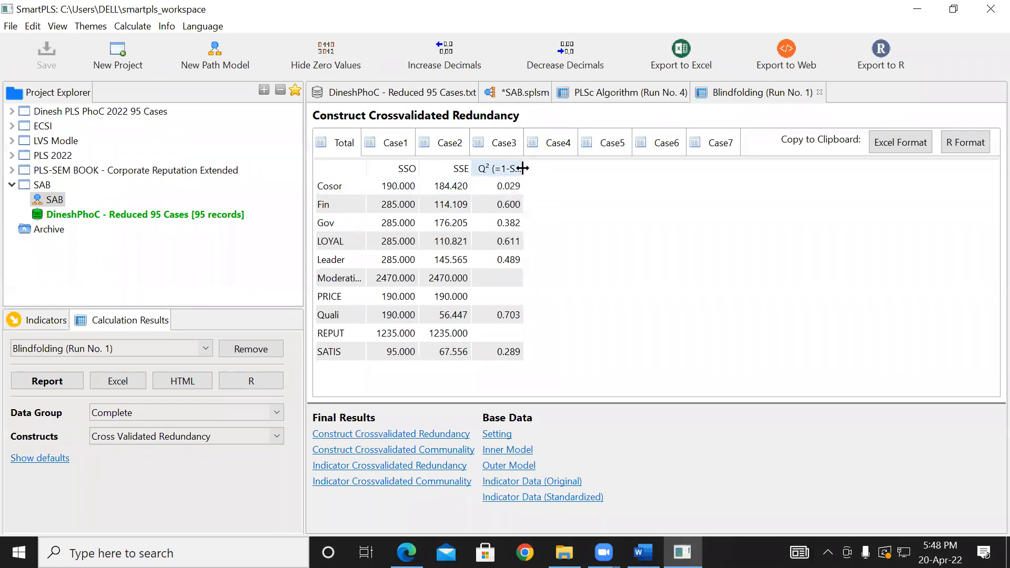
- Widen the Q² column of the Construct Crossvalidated Redundancy table and inspect the Q² values of the constructs
left_click_drag(523, 168, 597, 167)
left_click(521, 199)
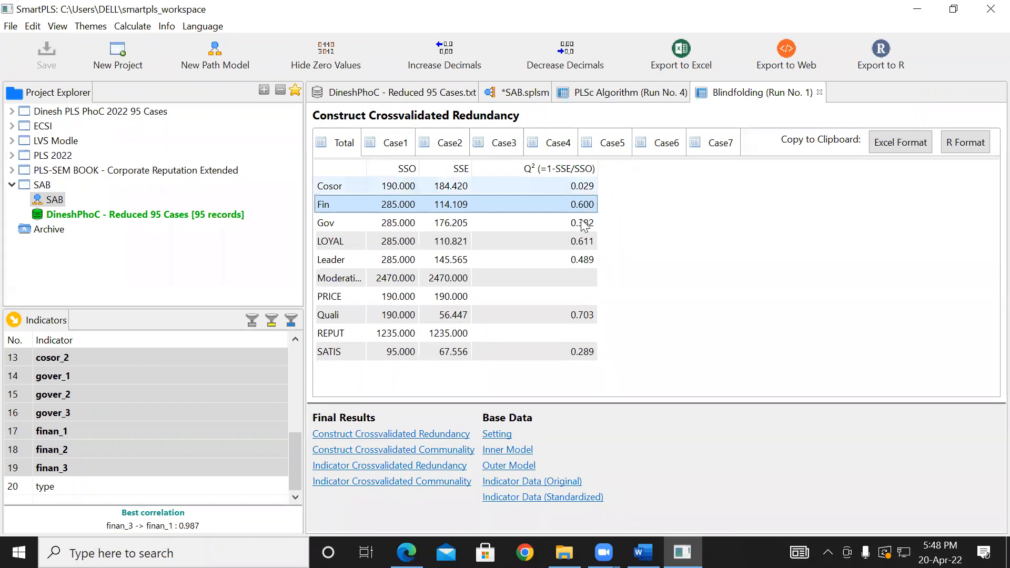
- Inspect the cross-validated redundancy values of SATIS and LOYAL on the SAB model diagram
left_click(515, 94)
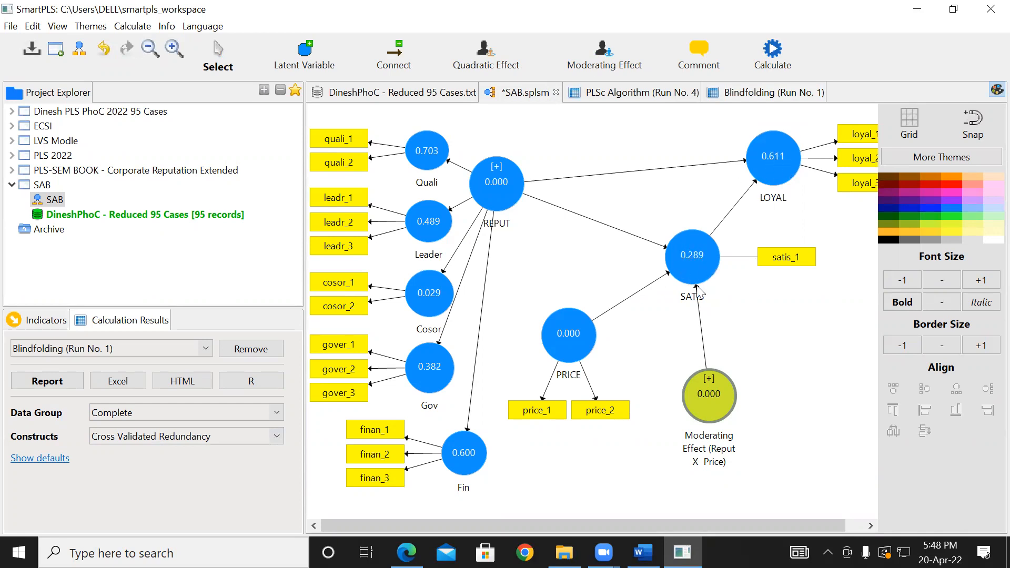
mouse_move(688, 259)
mouse_move(764, 166)
mouse_move(721, 275)
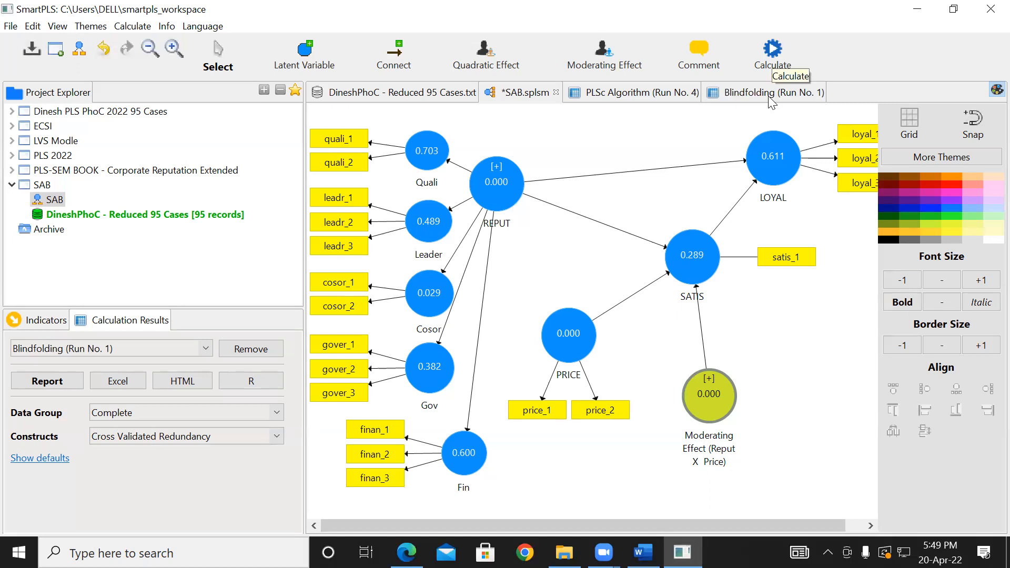
- Run the Consistent PLS Algorithm on the SAB model with all LVs connected for the initial calculation, and check LOYAL and SATIS on the diagram
left_click(772, 55)
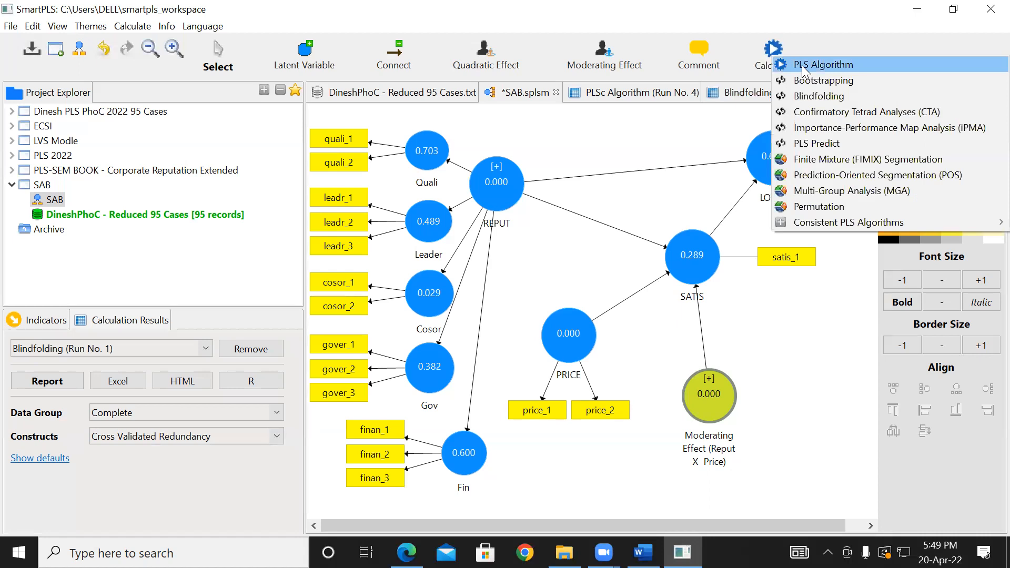
mouse_move(797, 223)
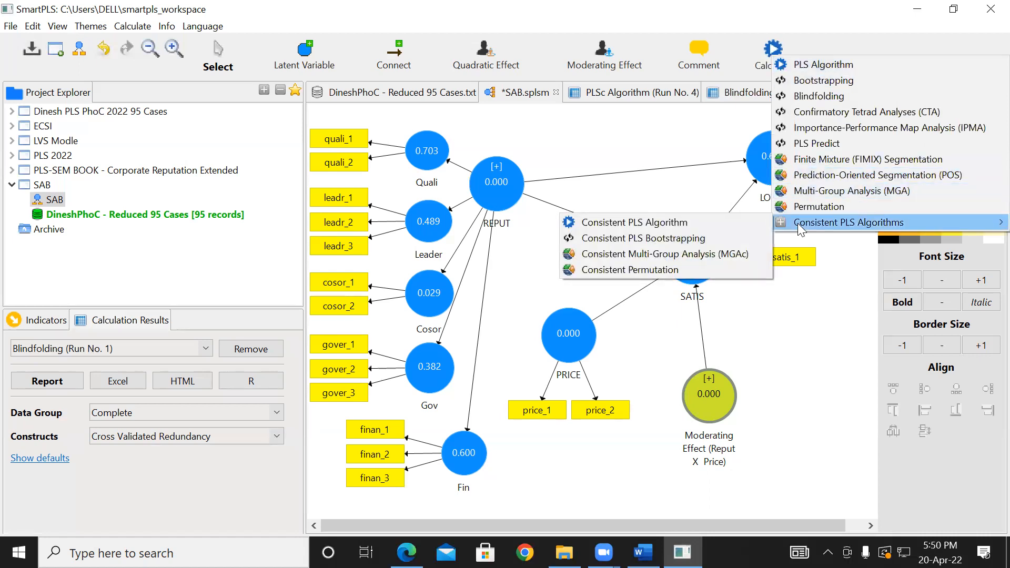
left_click(683, 223)
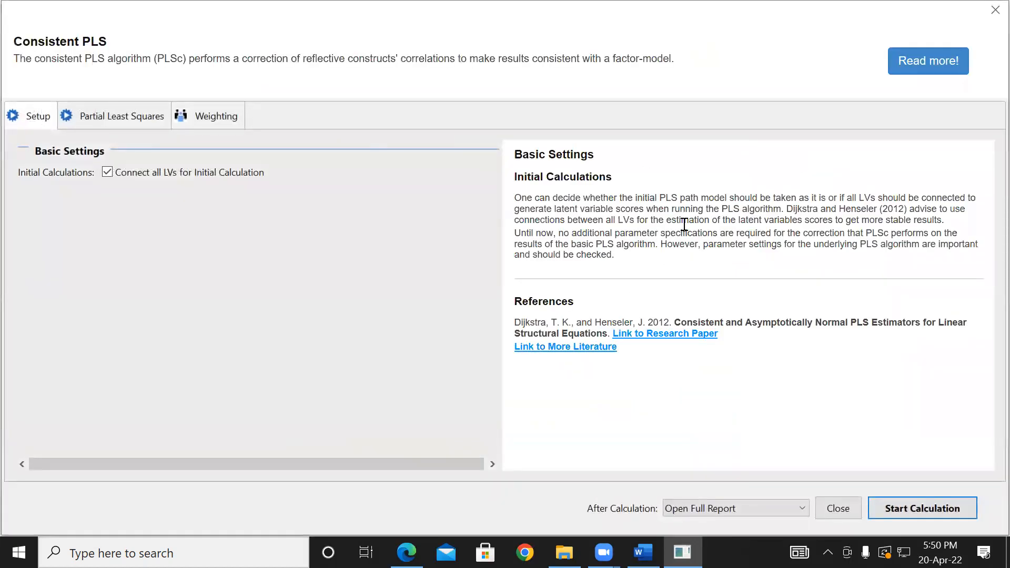
left_click(904, 512)
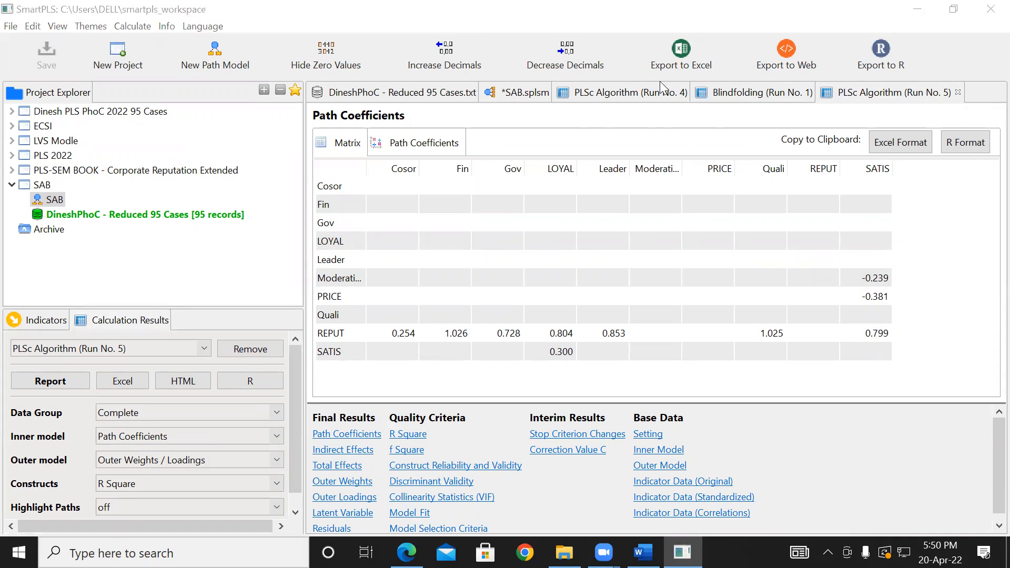
left_click(534, 100)
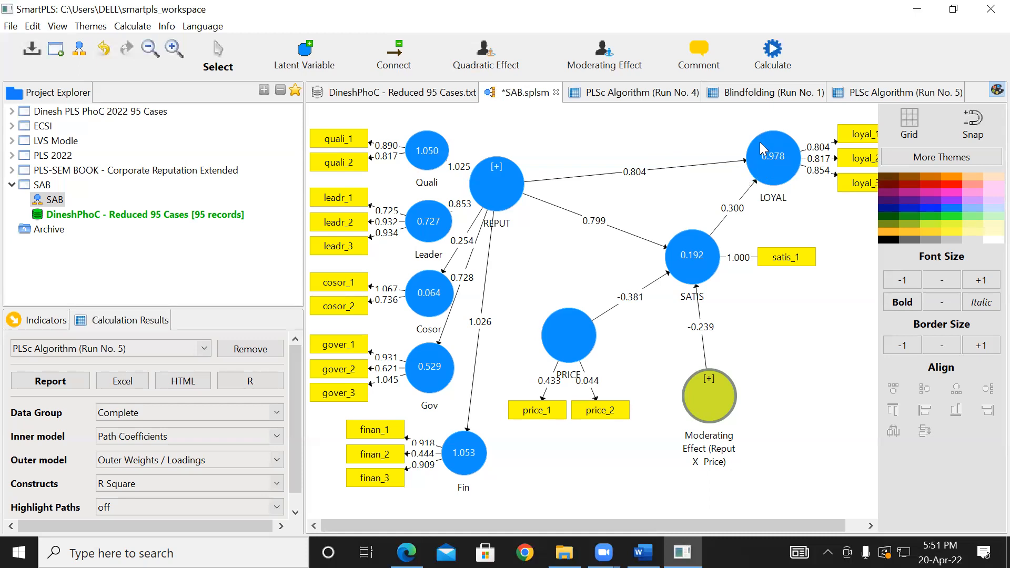
mouse_move(758, 155)
mouse_move(698, 258)
- Rerun the Consistent PLS Algorithm on the SAB model with the Path weighting scheme and view the estimates on the diagram
left_click(720, 97)
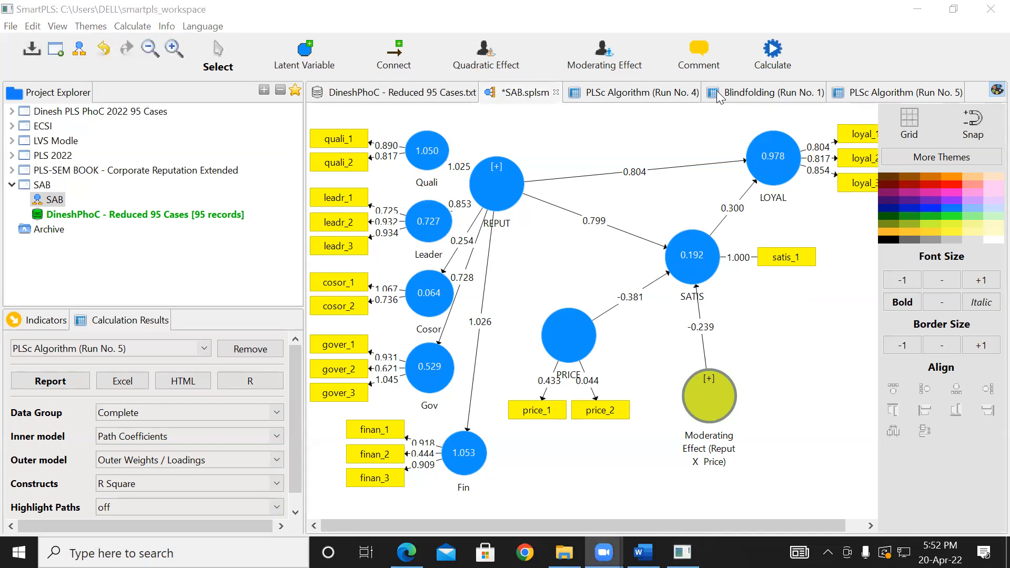
left_click(778, 77)
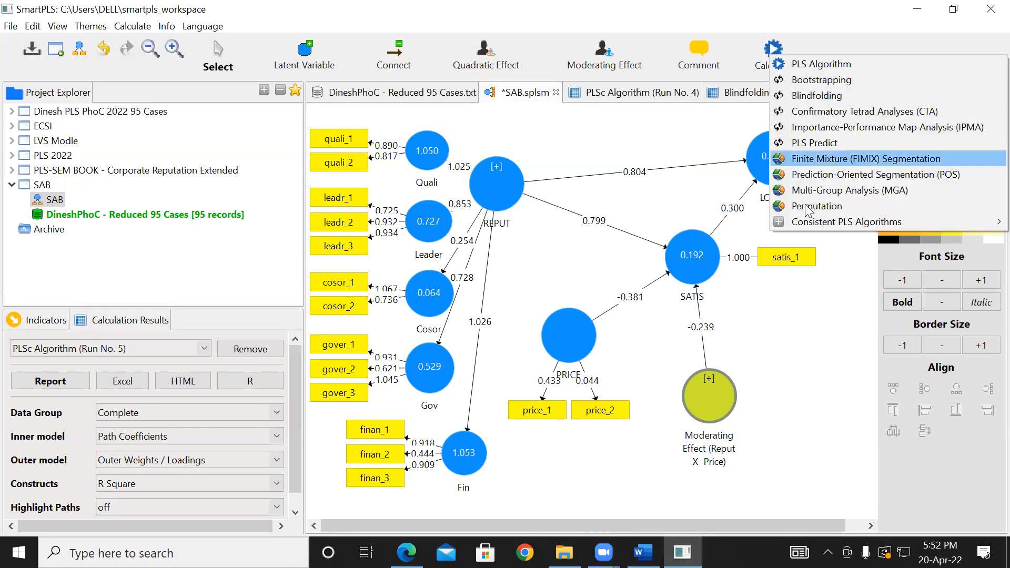
mouse_move(811, 219)
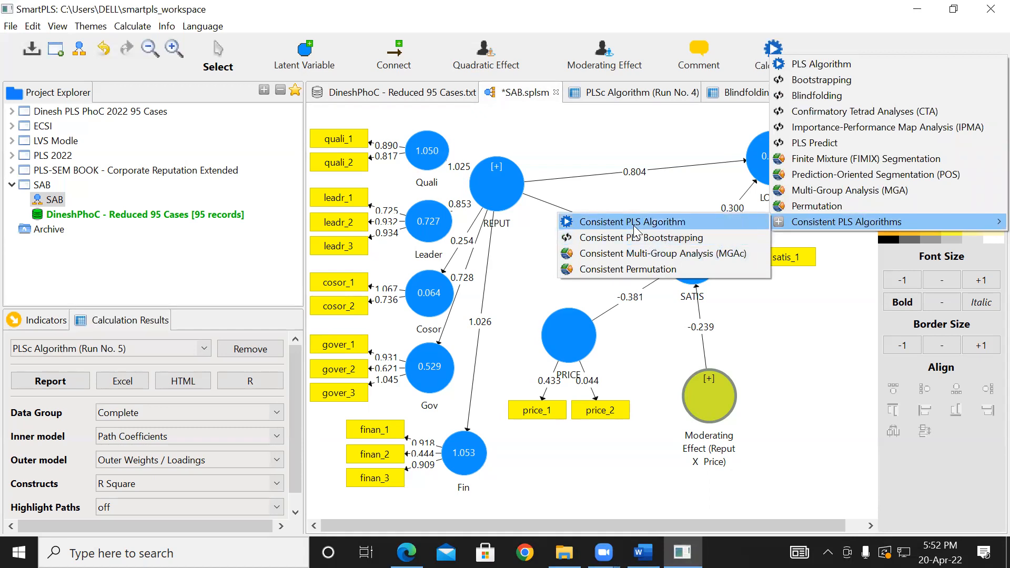
left_click(666, 220)
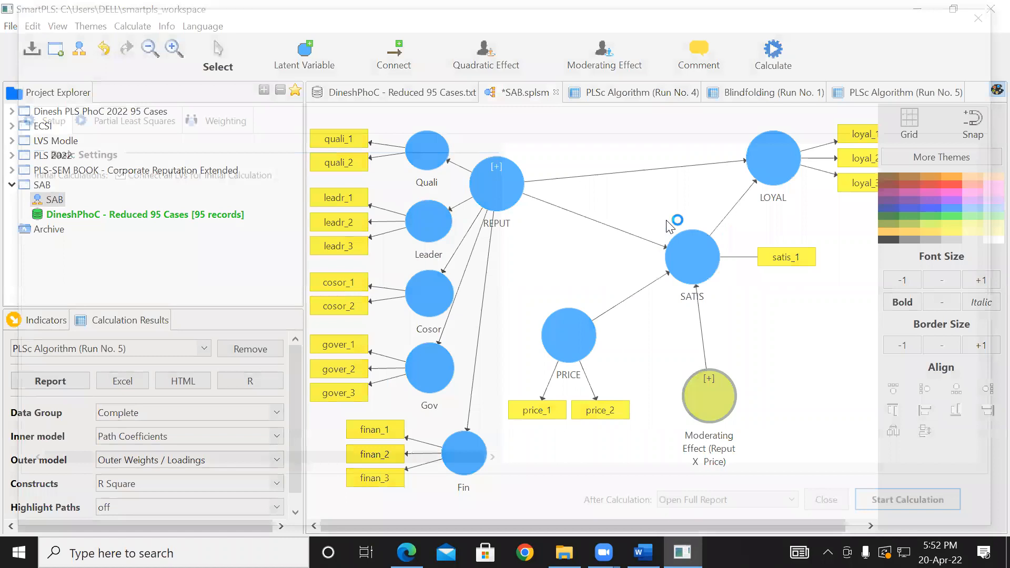
left_click(105, 120)
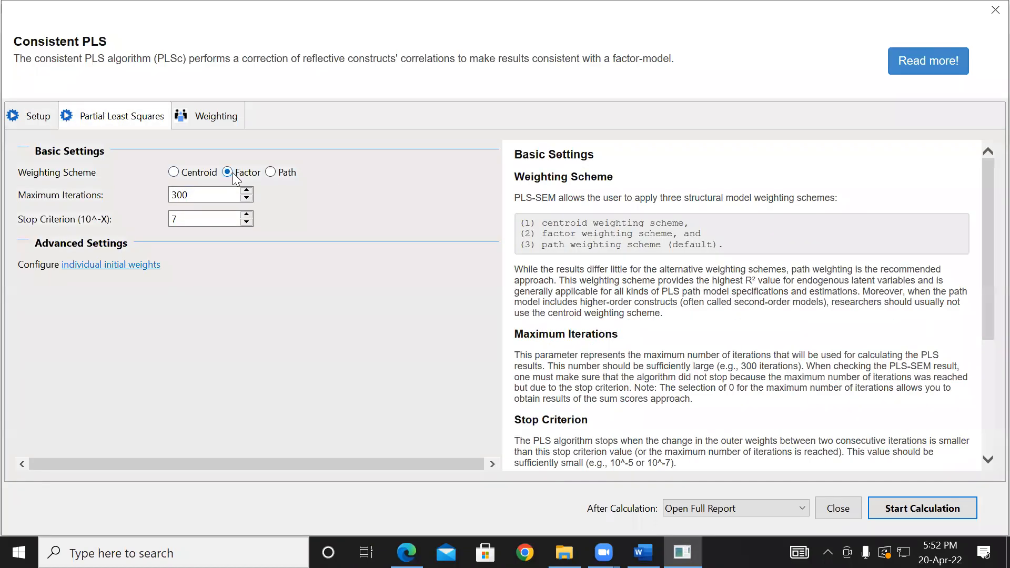
left_click(279, 178)
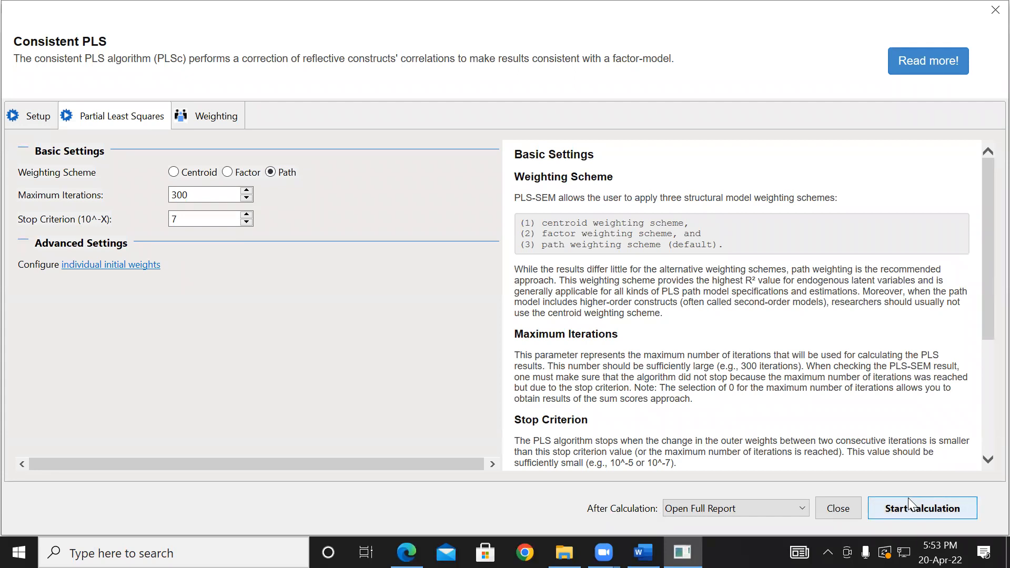
left_click(914, 511)
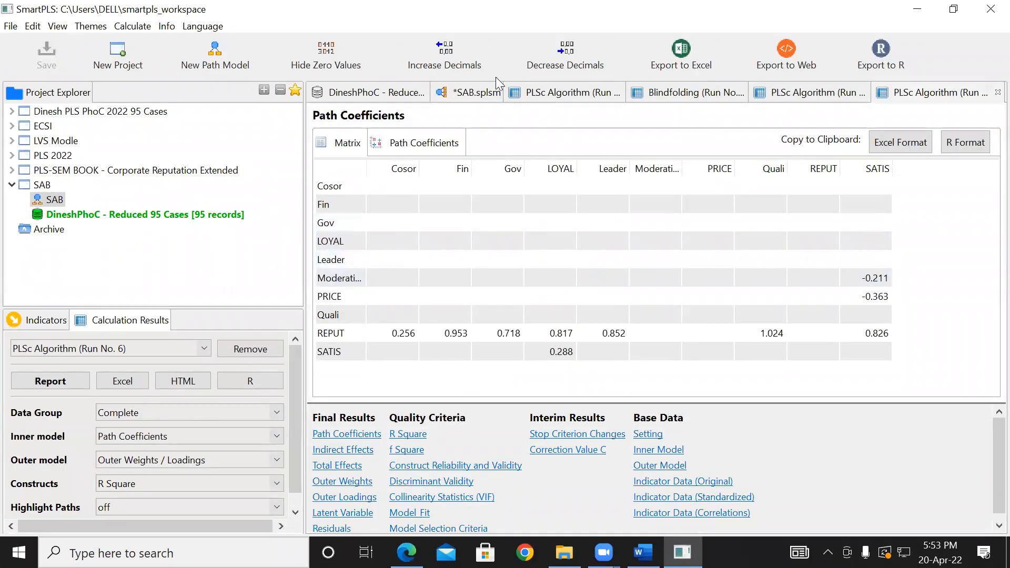
left_click(481, 98)
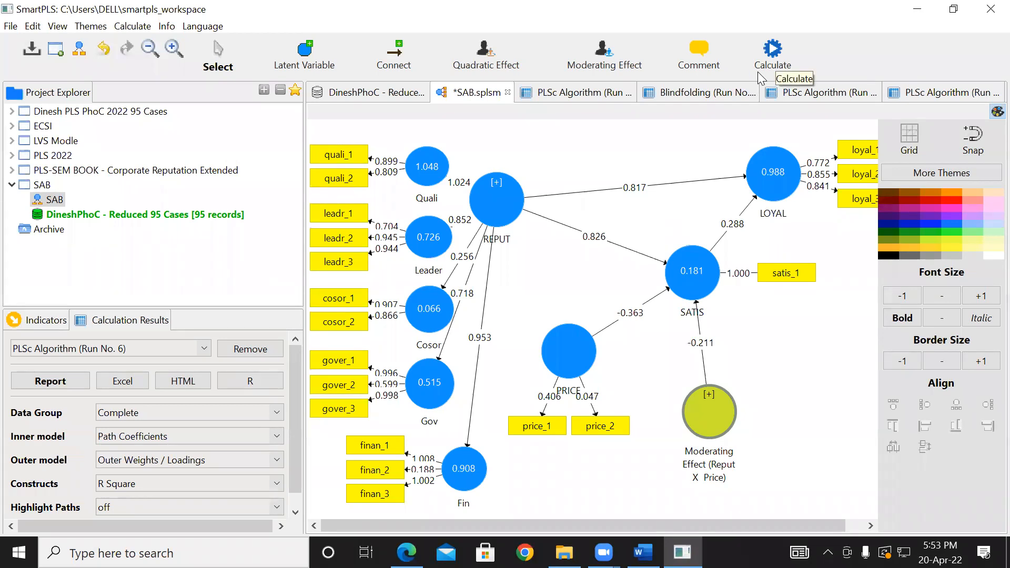
- Set up Consistent PLS Bootstrapping for the SAB model with 5000 subsamples
left_click(771, 52)
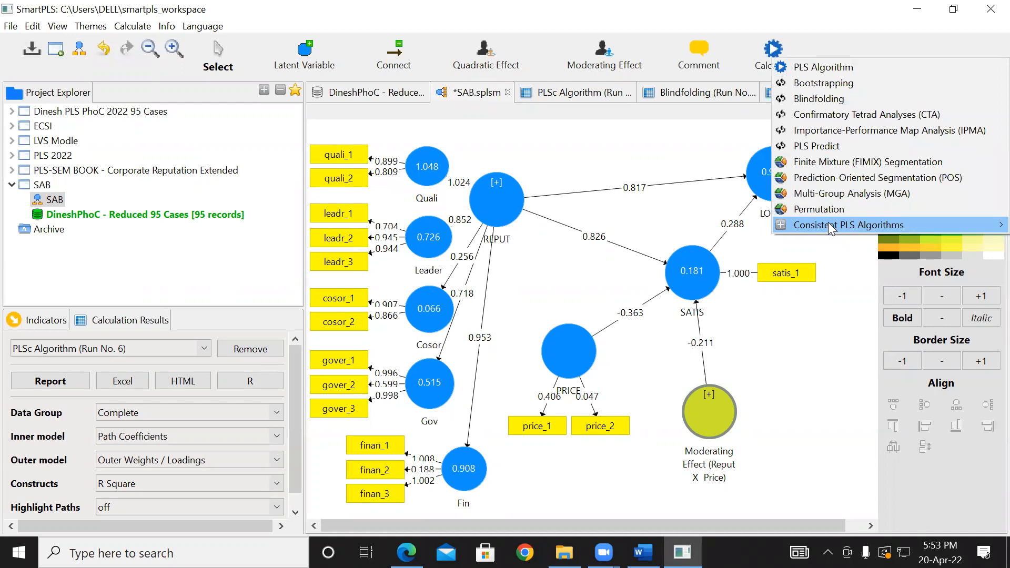
mouse_move(828, 222)
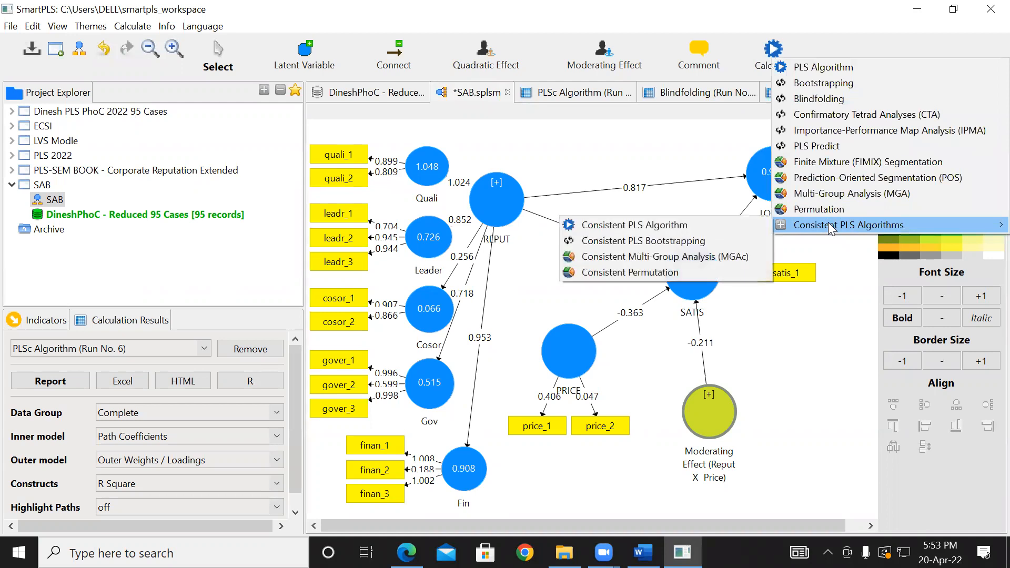
left_click(697, 242)
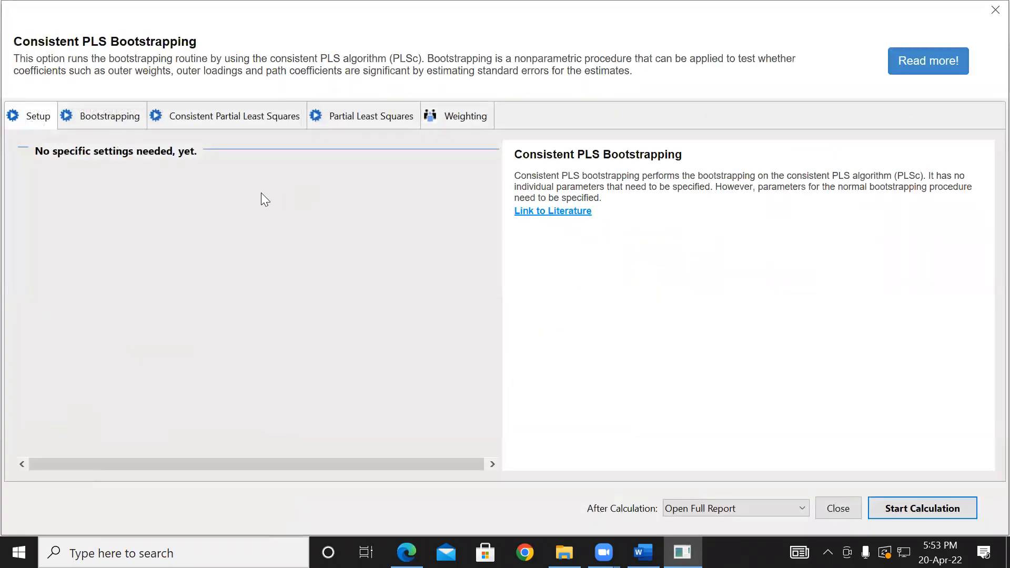
left_click(82, 119)
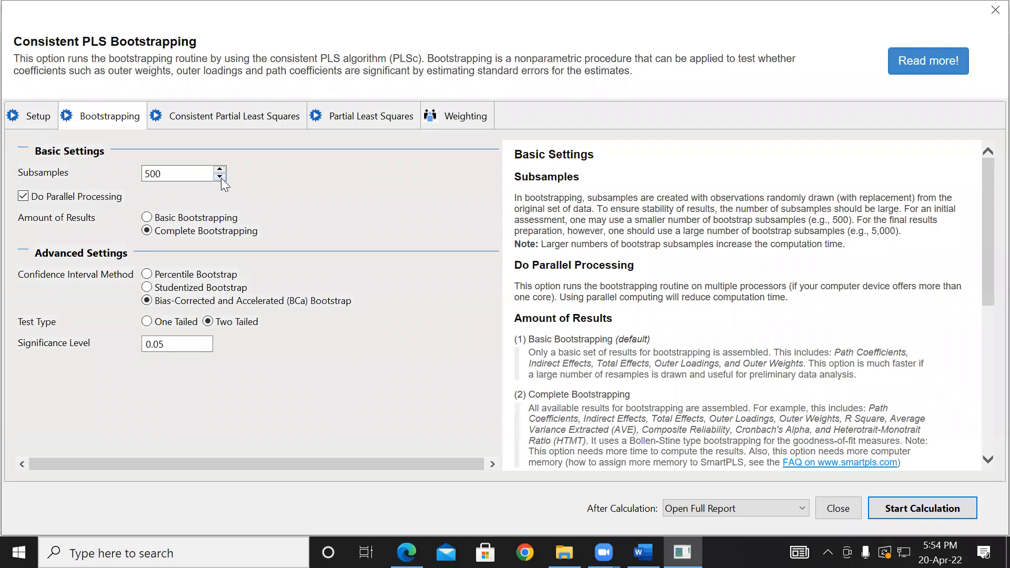
type("0")
- Review the bootstrapping run's initial calculation, PLS weighting scheme and weighting vector settings, and return to the subsample settings
left_click(206, 125)
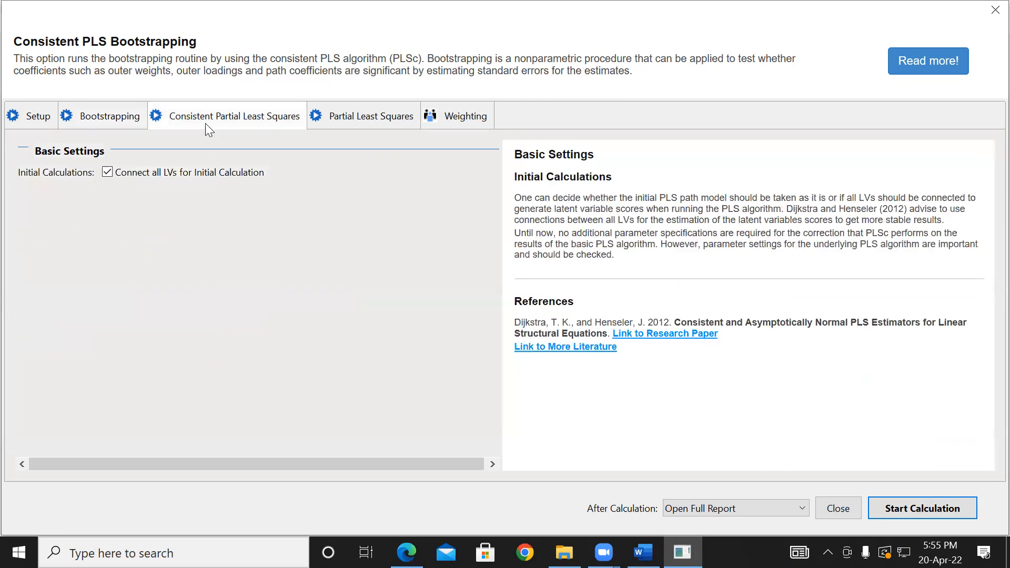
left_click(349, 119)
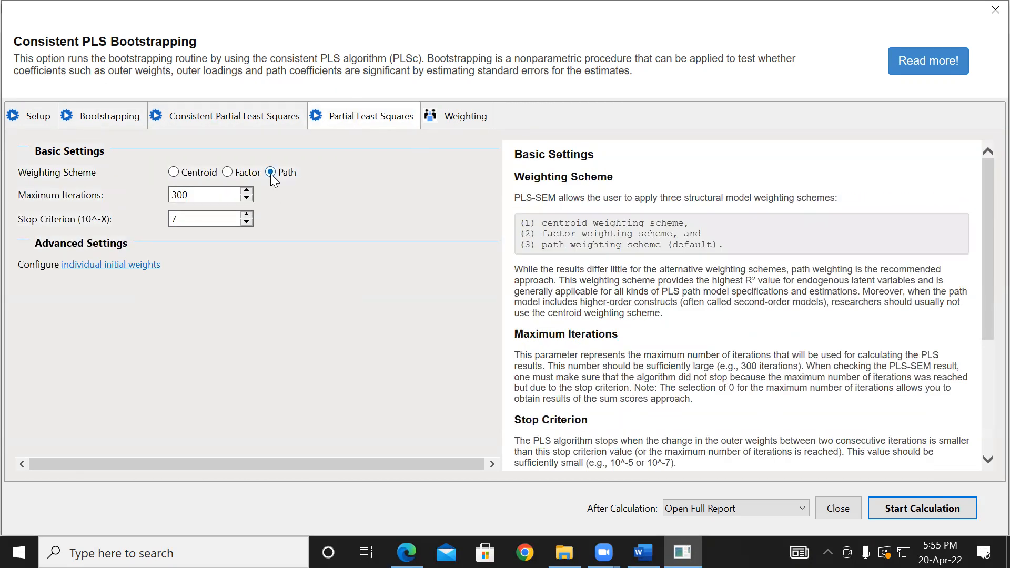
left_click(450, 119)
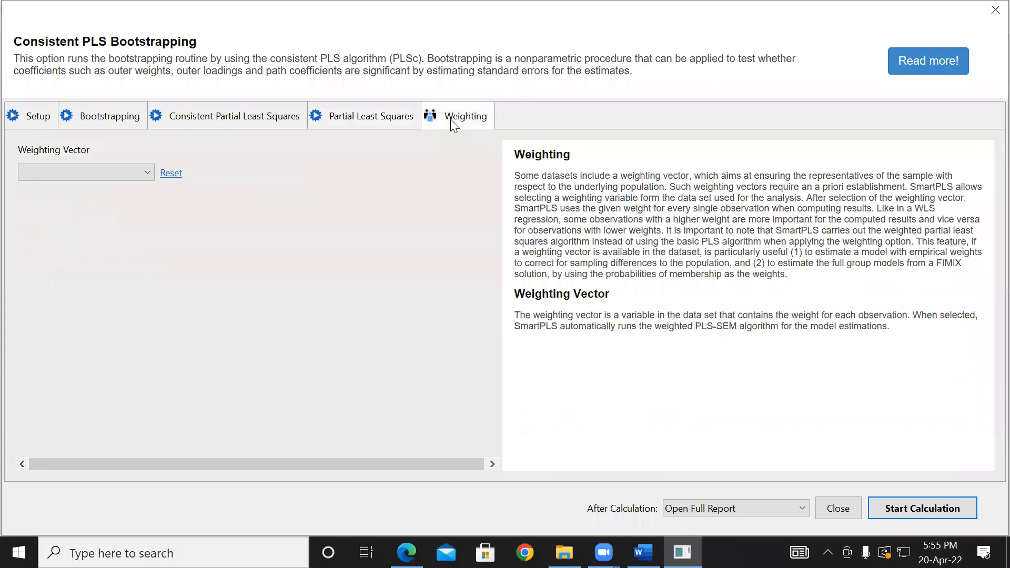
left_click(207, 117)
left_click(116, 120)
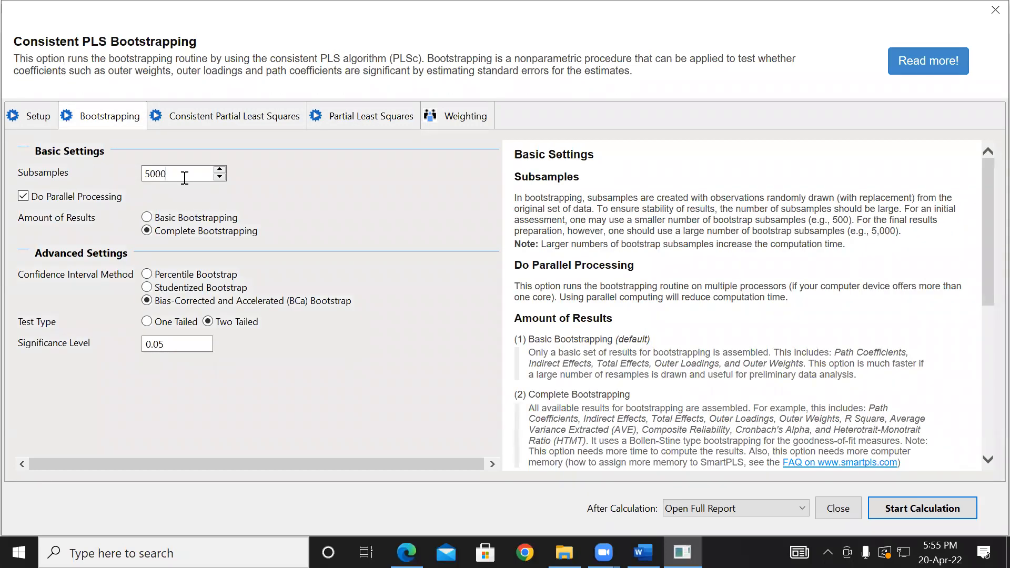
- Reduce the subsamples to 500 and run the complete, two-tailed BCa bootstrapping at a 0.05 significance level
key("BackSpace")
double_click(168, 176)
left_click(168, 176)
left_click(904, 509)
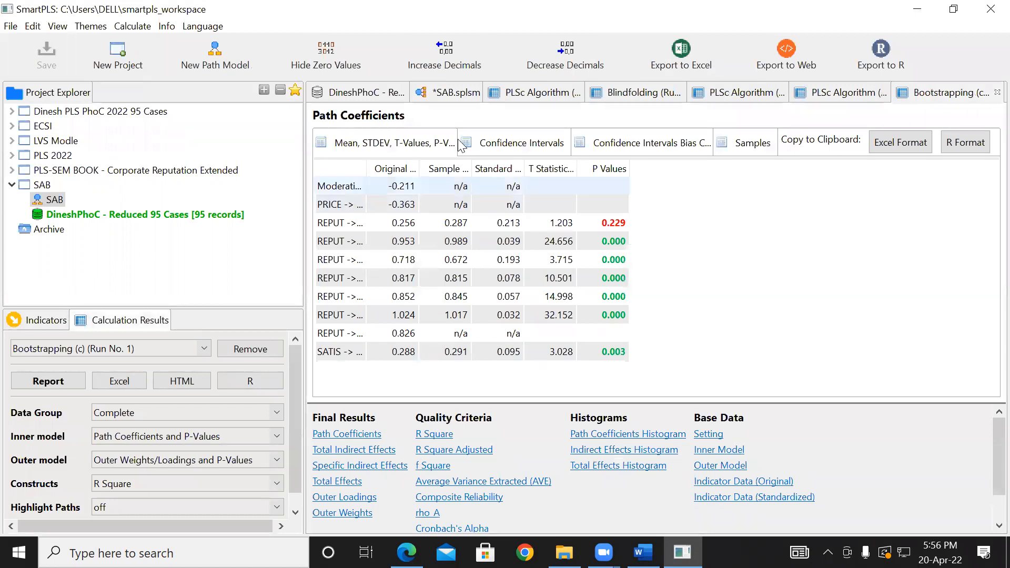
- Compare the inner model's P-Values and its Path Coefficients and T-Values on the SAB diagram, ending with Path Coefficients and P-Values
left_click(478, 96)
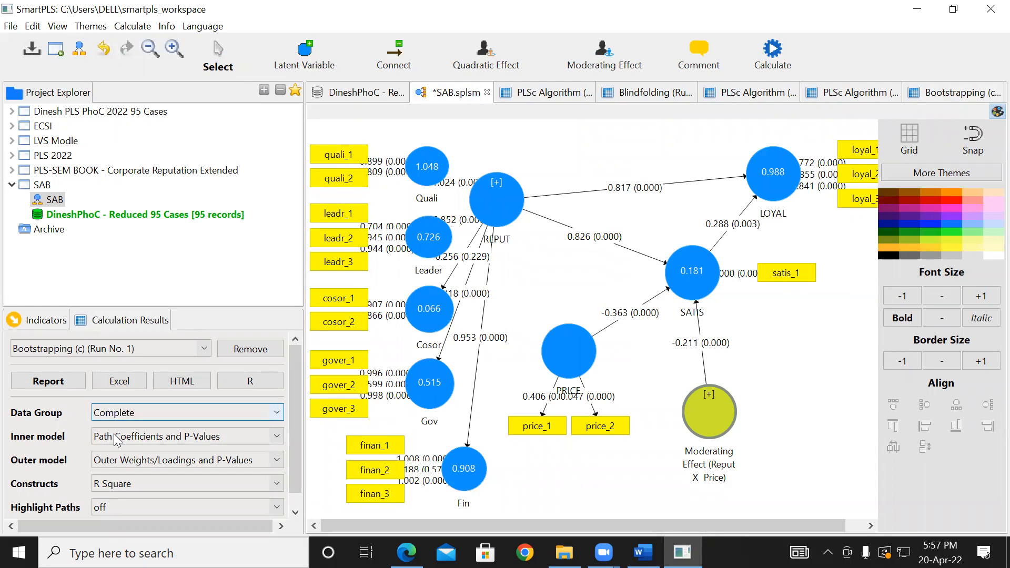
left_click(275, 436)
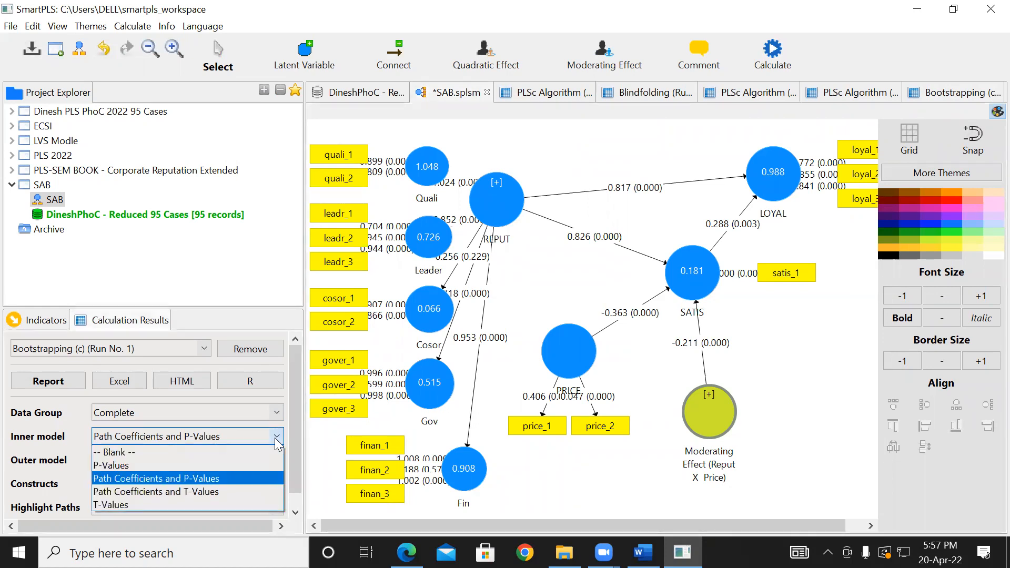
left_click(204, 465)
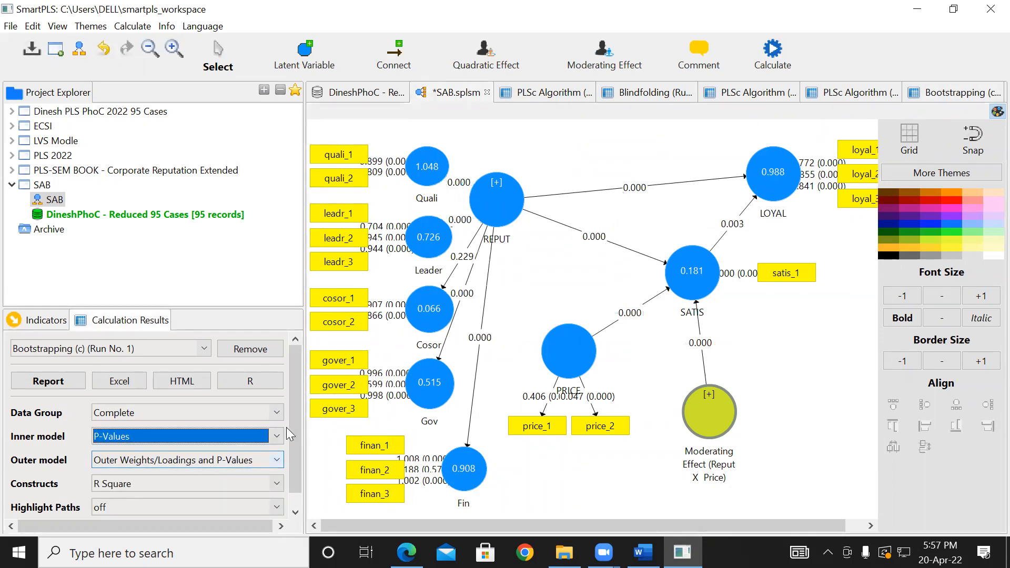
left_click(275, 437)
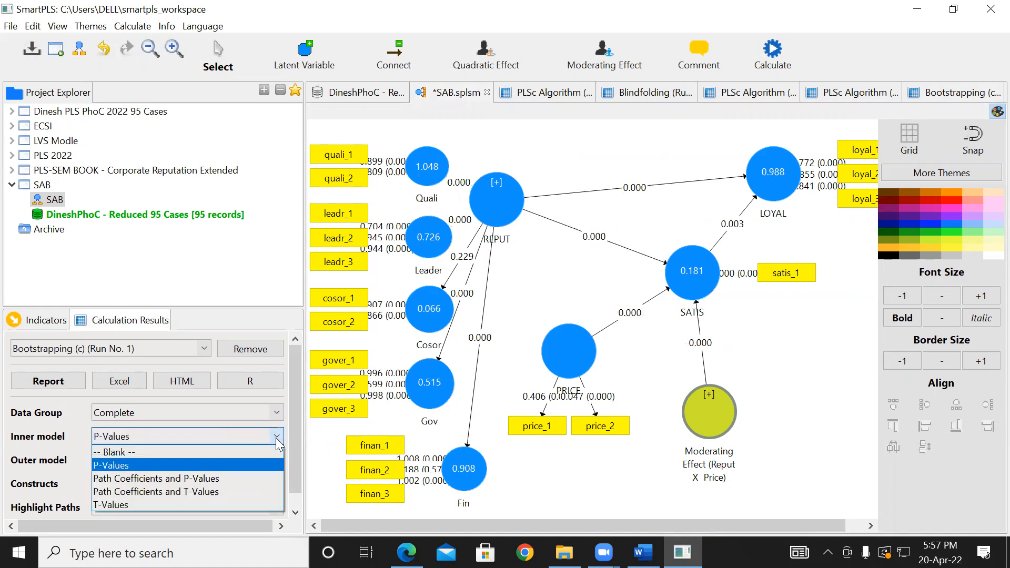
left_click(220, 491)
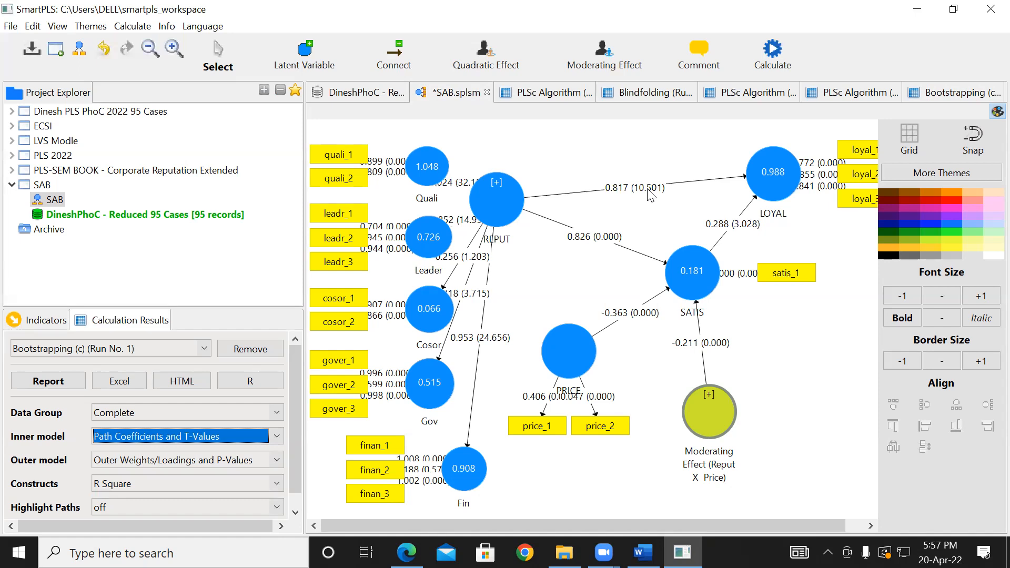
left_click(276, 436)
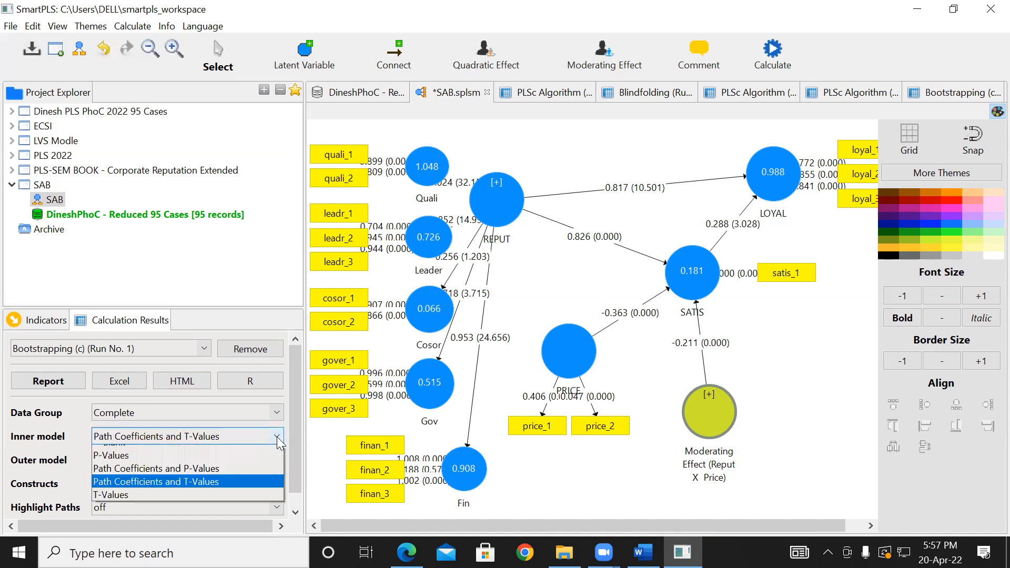
left_click(245, 477)
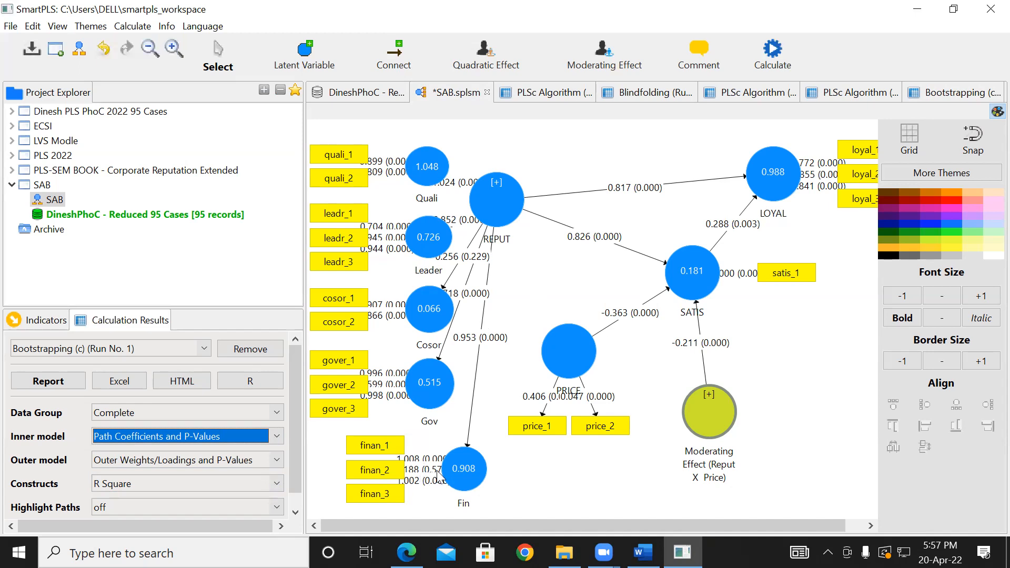
- Move the finan_2 indicator away from Fin and shift the Fin construct with its indicators slightly right to expose the loading label
left_click_drag(397, 470, 358, 467)
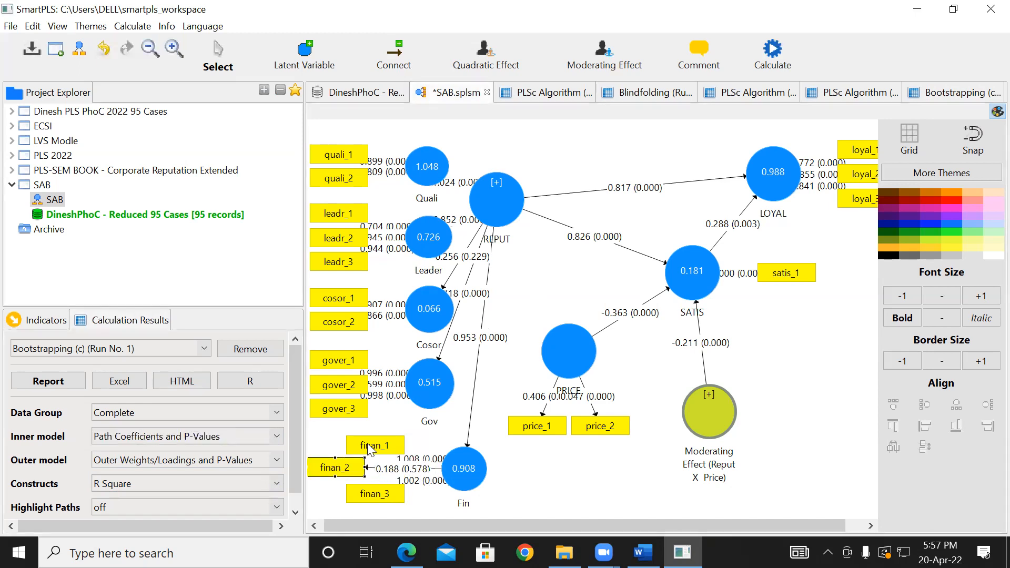
left_click_drag(465, 474, 500, 473)
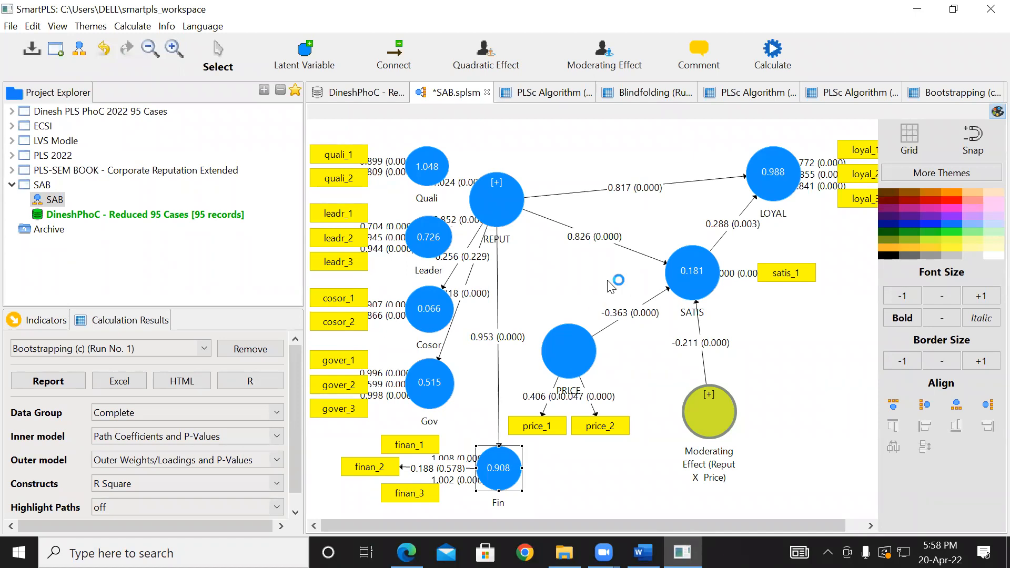
left_click(627, 213)
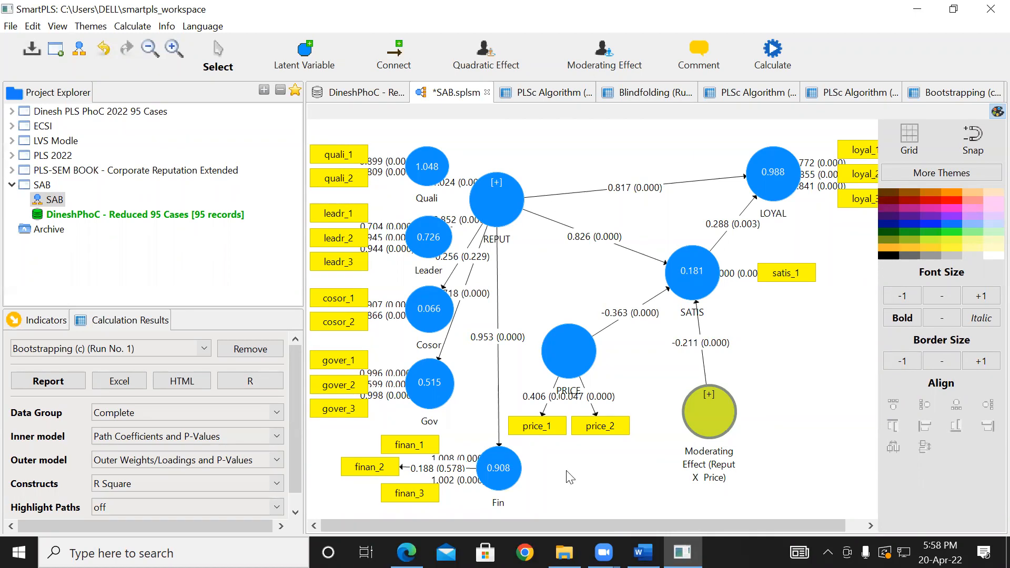
- Examine the research model and hypotheses H1 to H4 in the PLS example PDF in Edge and compare them with SmartPLS's SAB path results
left_click(407, 552)
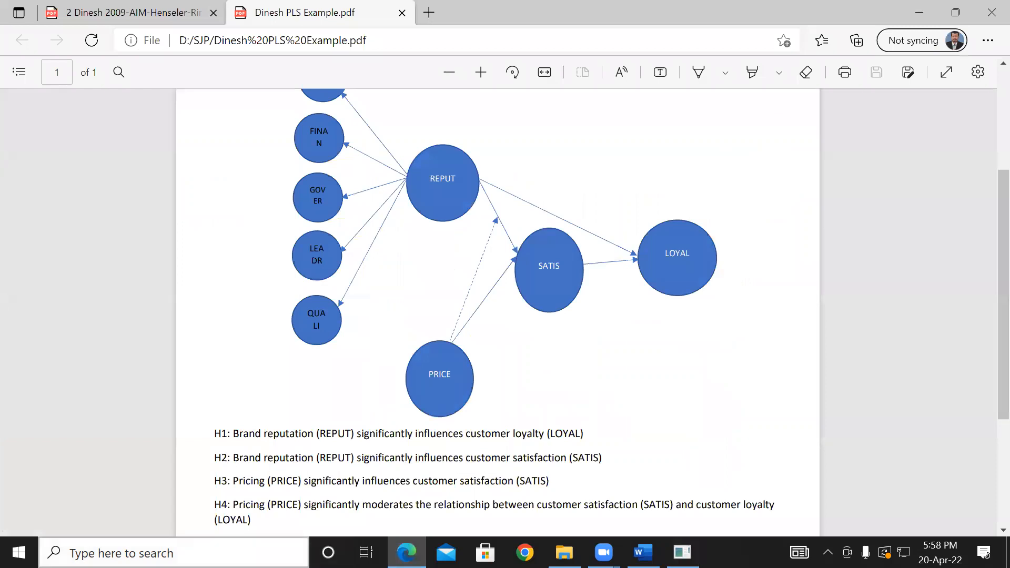
key("alt+Tab")
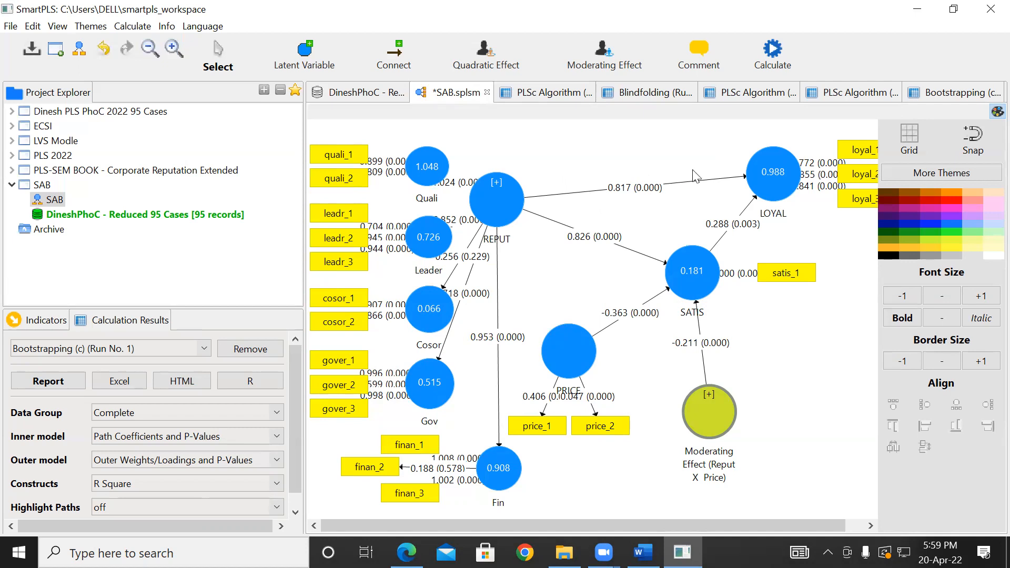
mouse_move(783, 182)
mouse_move(705, 484)
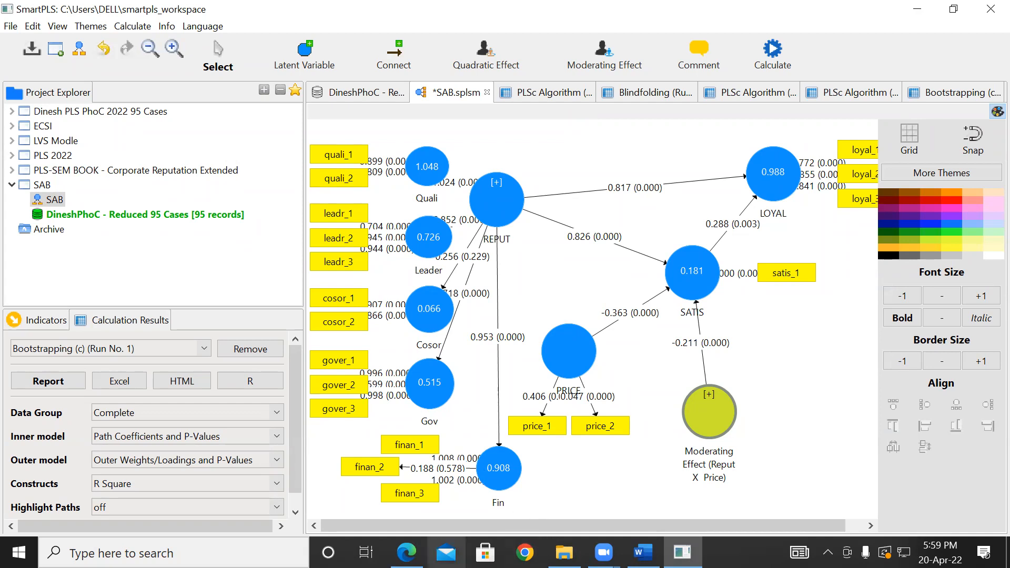
- Review the remaining hypotheses through H7 in the Edge PDF and return to the SAB diagram in SmartPLS
left_click(406, 552)
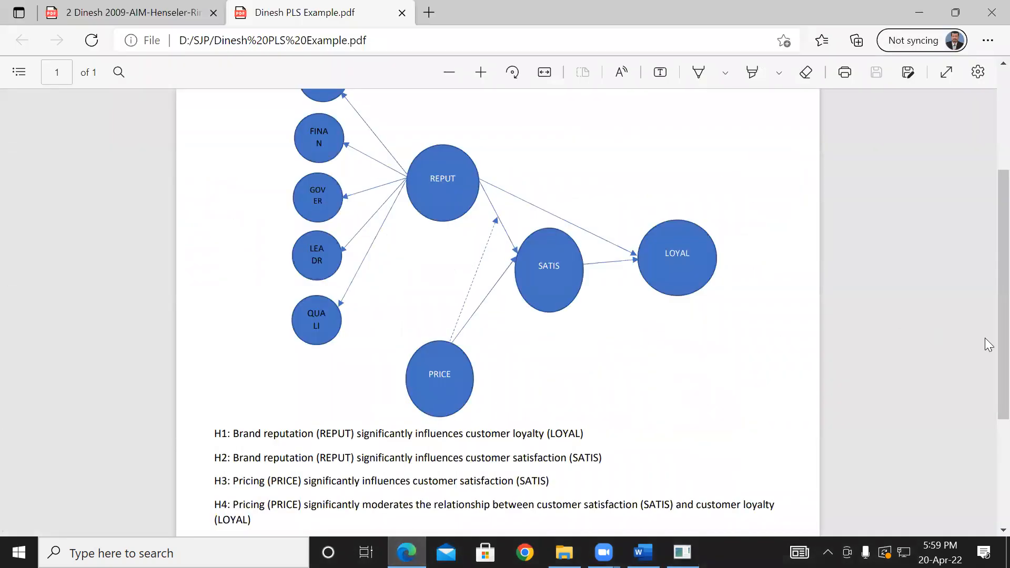
scroll(989, 432, "down", 2)
scroll(989, 432, "down", 1)
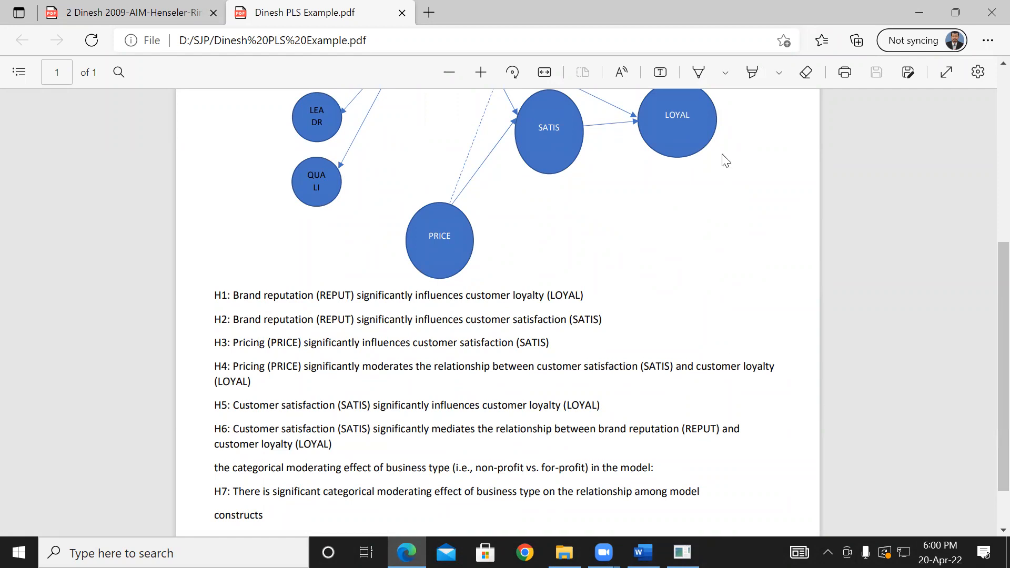
left_click(927, 11)
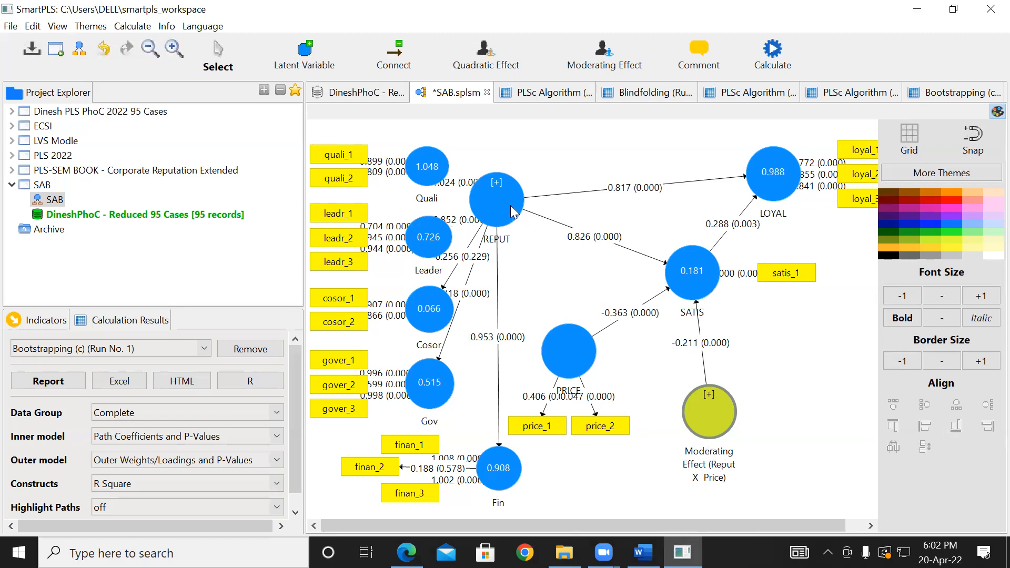
- Inspect the result details of the SATIS construct, including its R Square, and the Reput X Price moderating effect on the SAB diagram
mouse_move(708, 285)
mouse_move(682, 279)
mouse_move(714, 403)
mouse_move(682, 259)
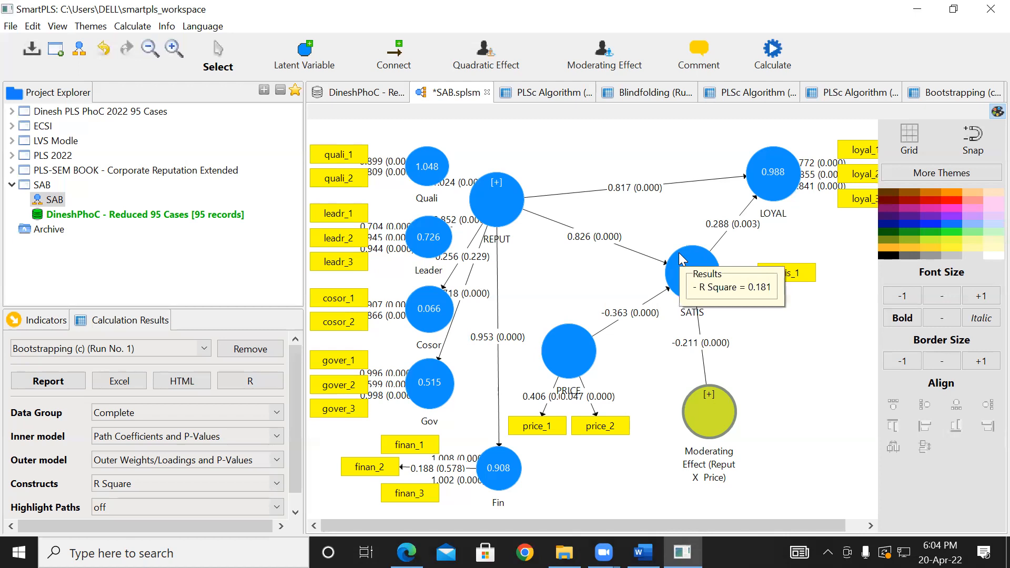